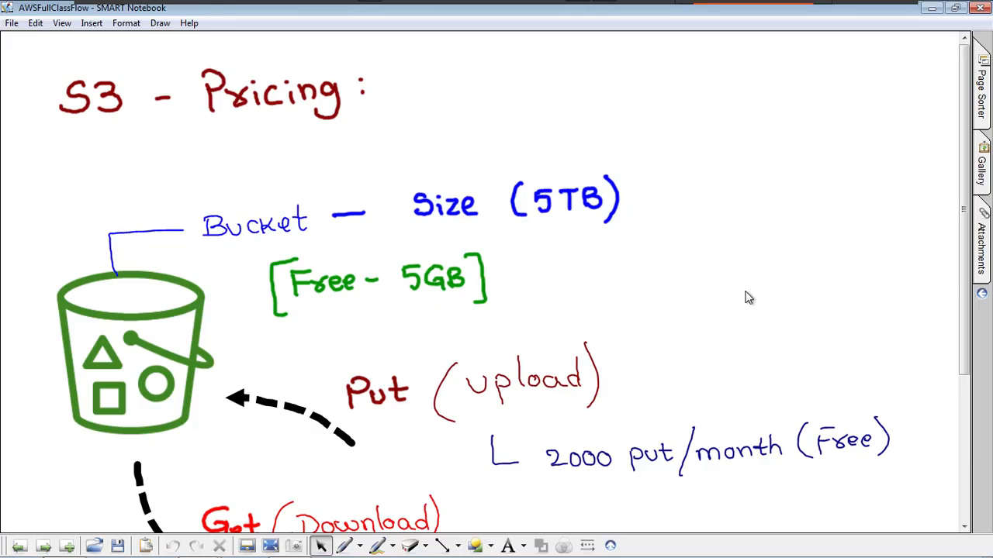
Step: Switch from the pricing notes to the S3 console in Chrome and open the zerotoexpertbucket bucket's object list
{"action": "mouse_move", "coordinate": [842, 5]}
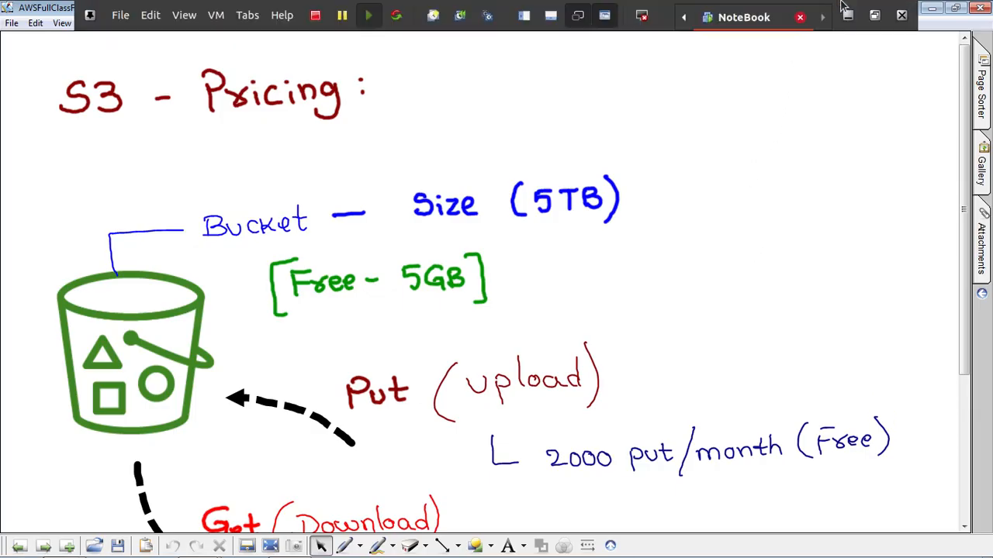
{"action": "left_click", "coordinate": [848, 16]}
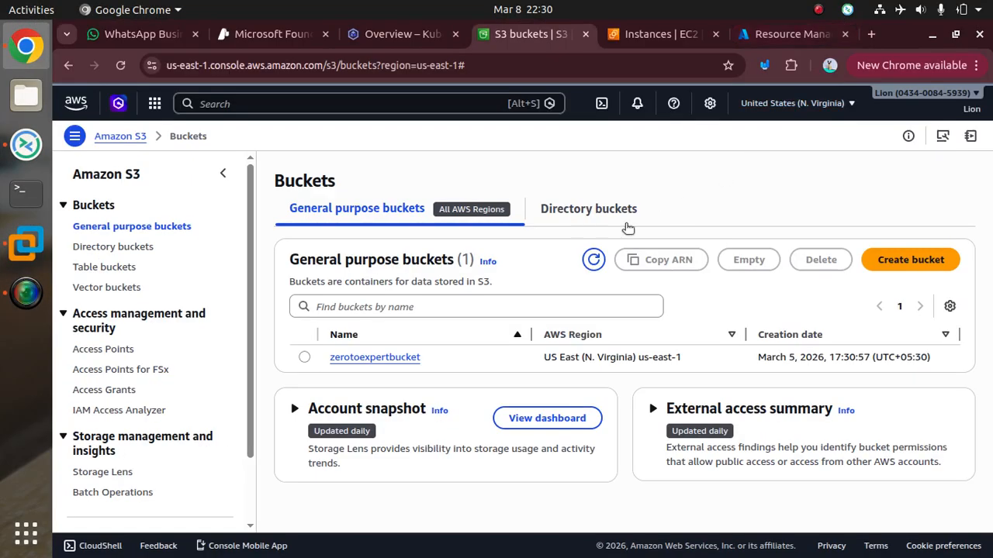
{"action": "key", "text": "F11"}
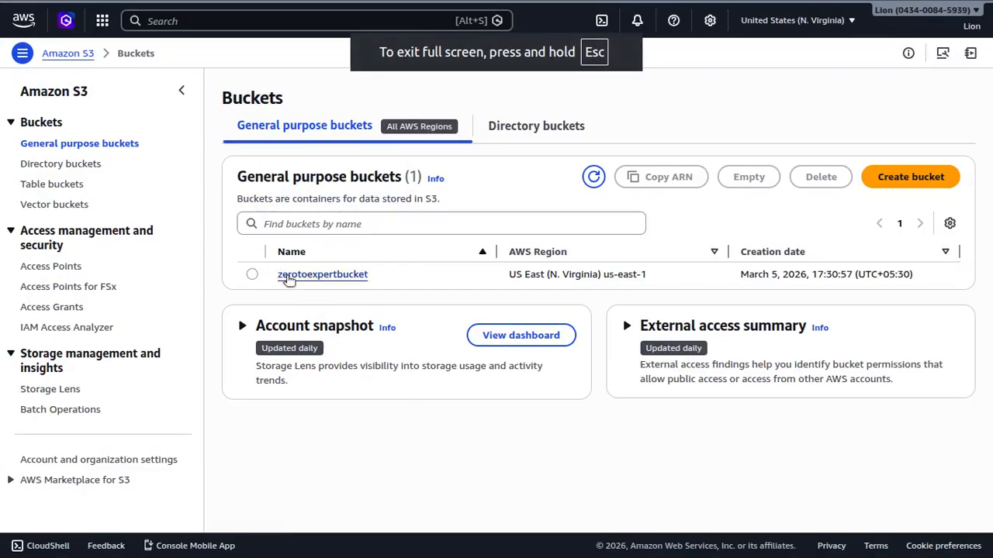
{"action": "left_click", "coordinate": [355, 277]}
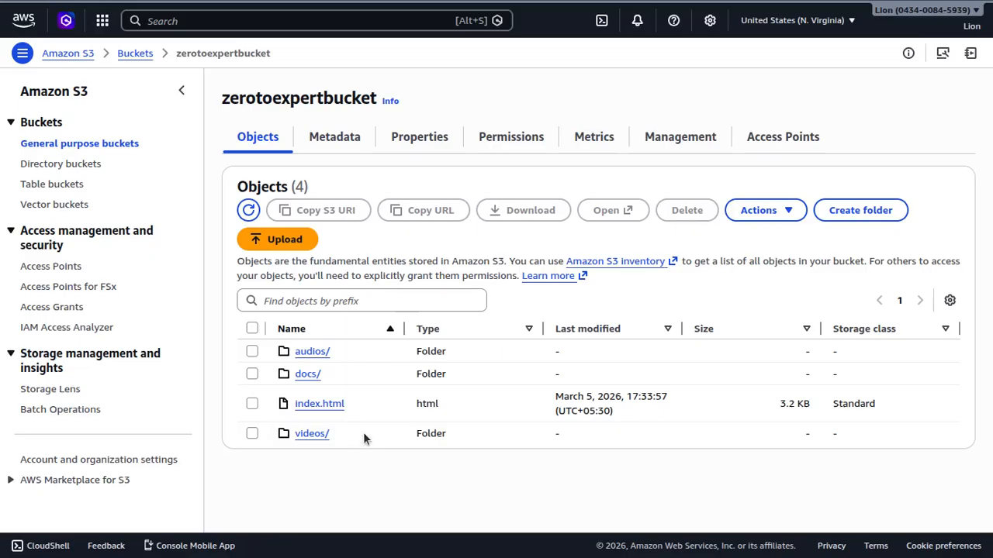
Step: Search the web for "aws calculator" in a new browser tab and open the AWS Pricing Calculator site
{"action": "key", "text": "F11"}
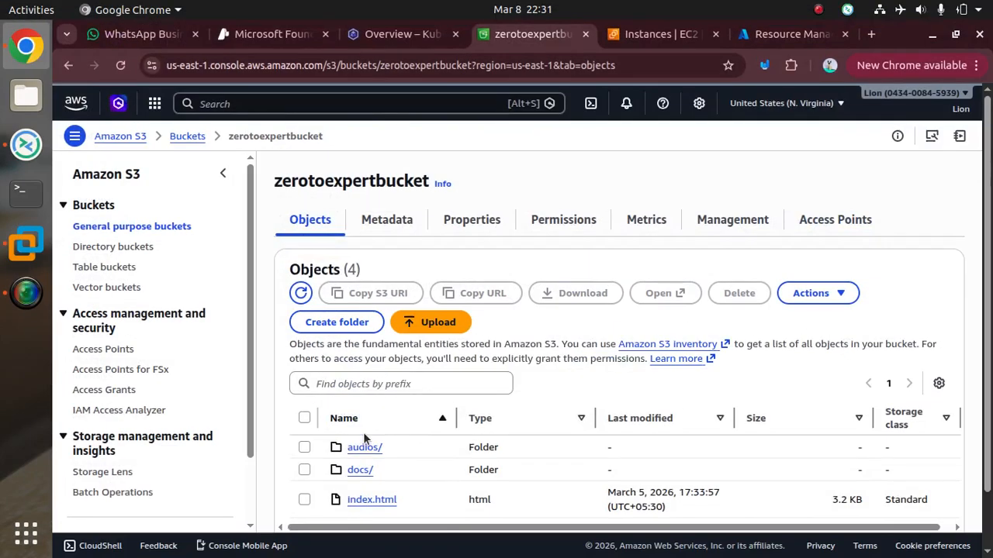
{"action": "left_click", "coordinate": [872, 37]}
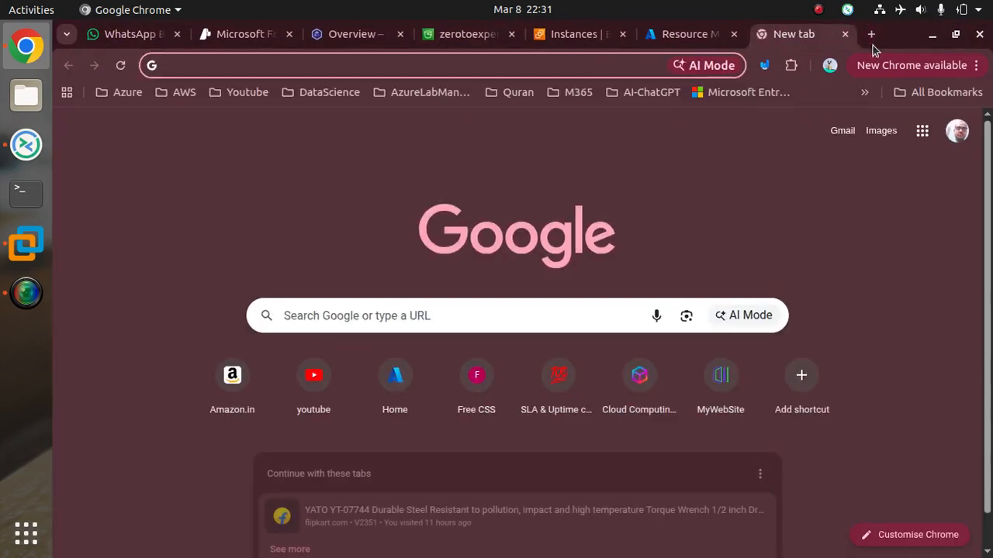
{"action": "type", "text": "aws cal"}
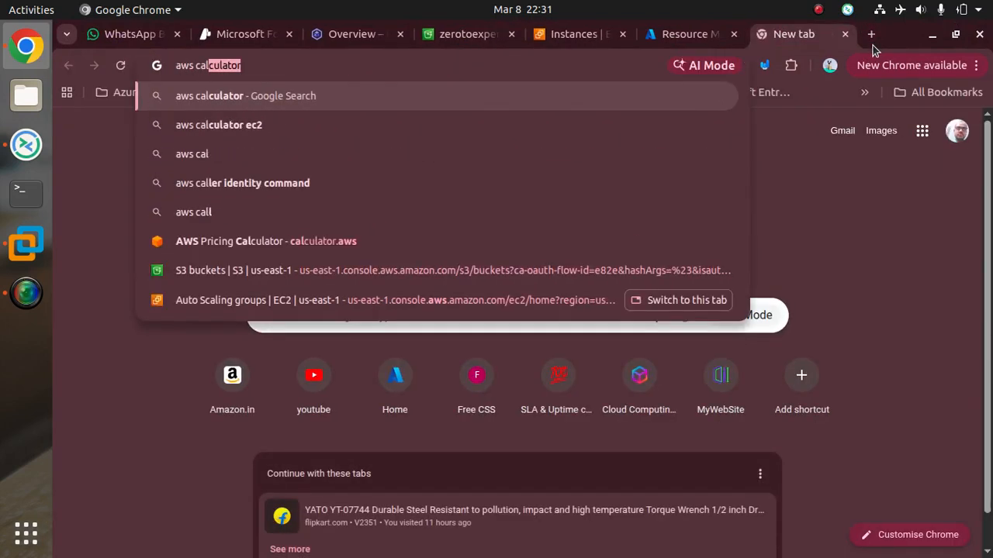
{"action": "type", "text": "culator"}
{"action": "key", "text": "Return"}
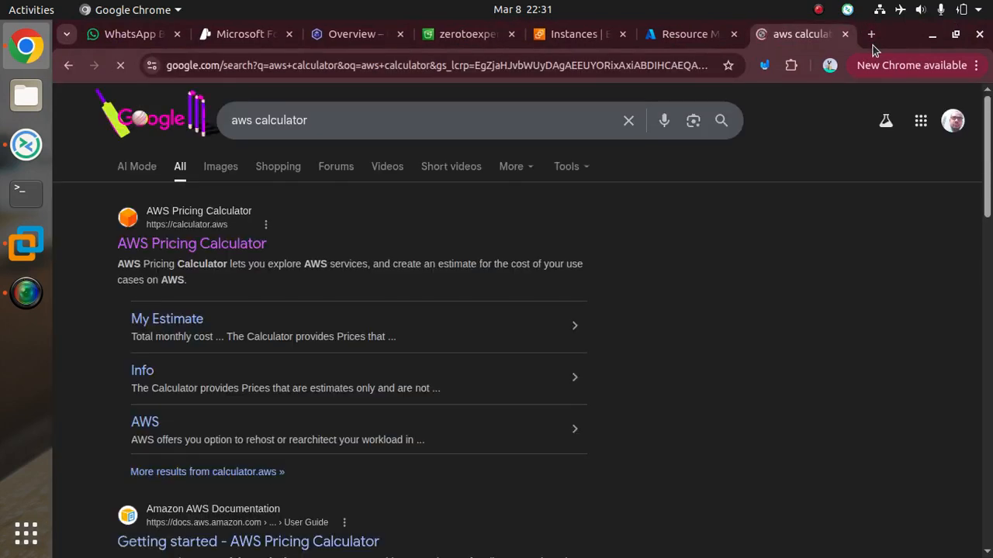
{"action": "key", "text": "F11"}
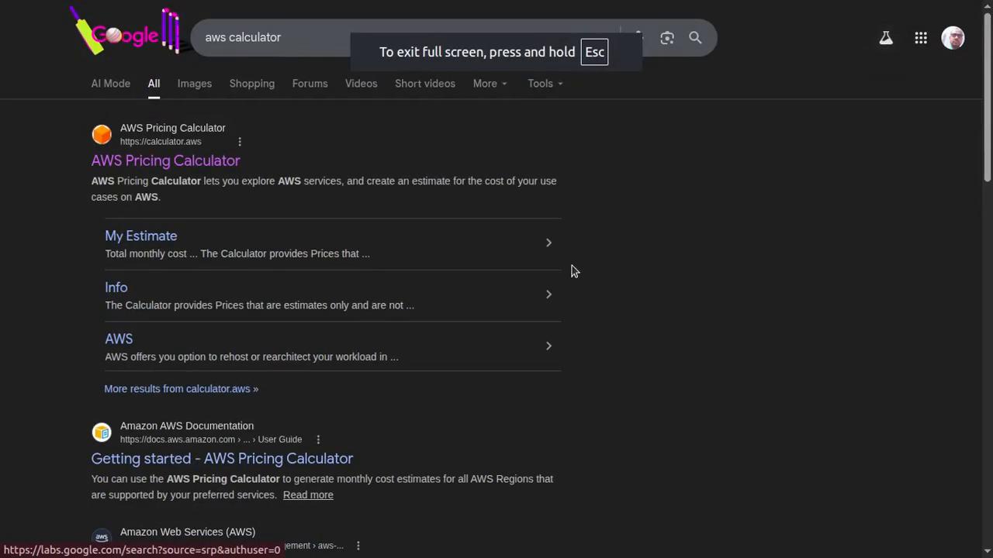
{"action": "left_click", "coordinate": [211, 166]}
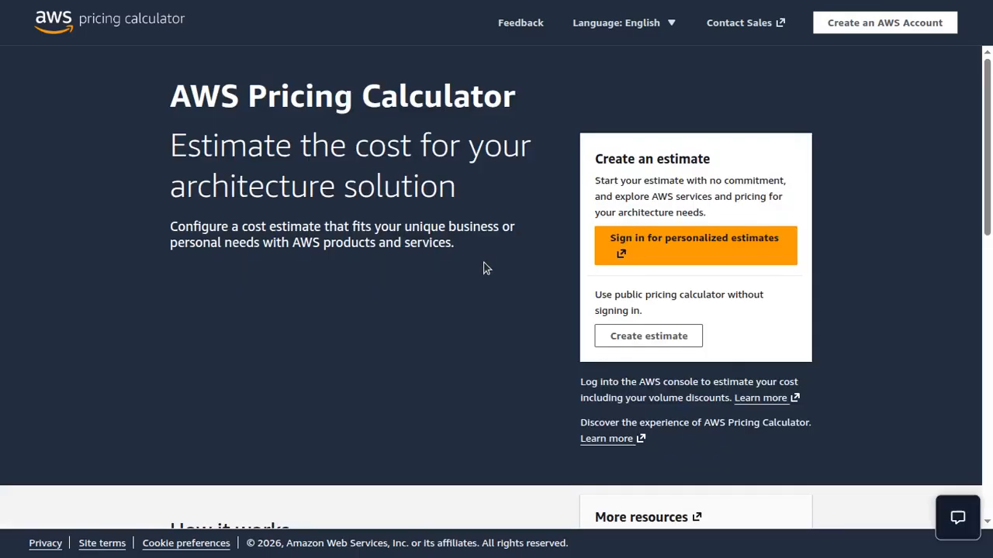
Step: Create a public estimate without signing in, find the s3 service and start configuring Amazon Simple Storage Service (S3)
{"action": "left_click", "coordinate": [659, 341]}
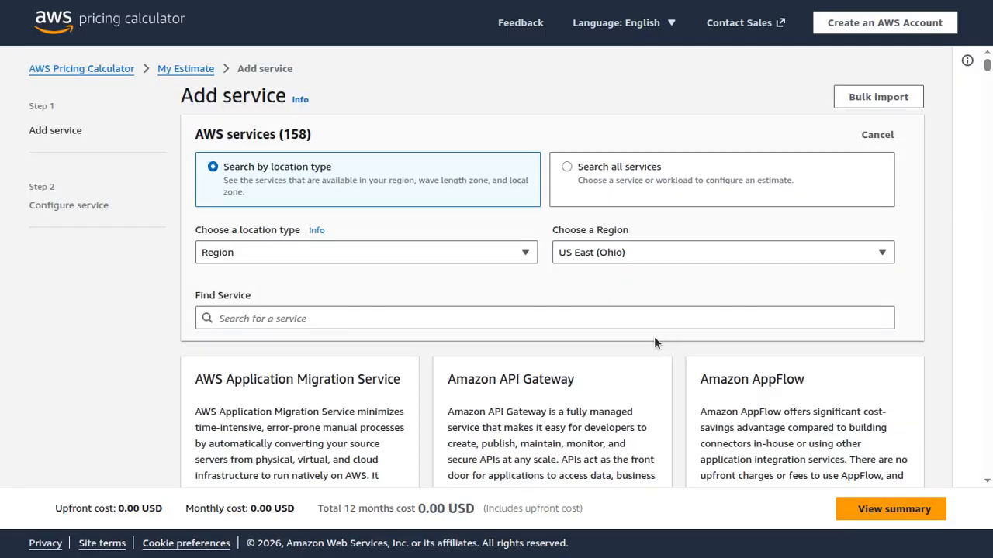
{"action": "left_click", "coordinate": [346, 325]}
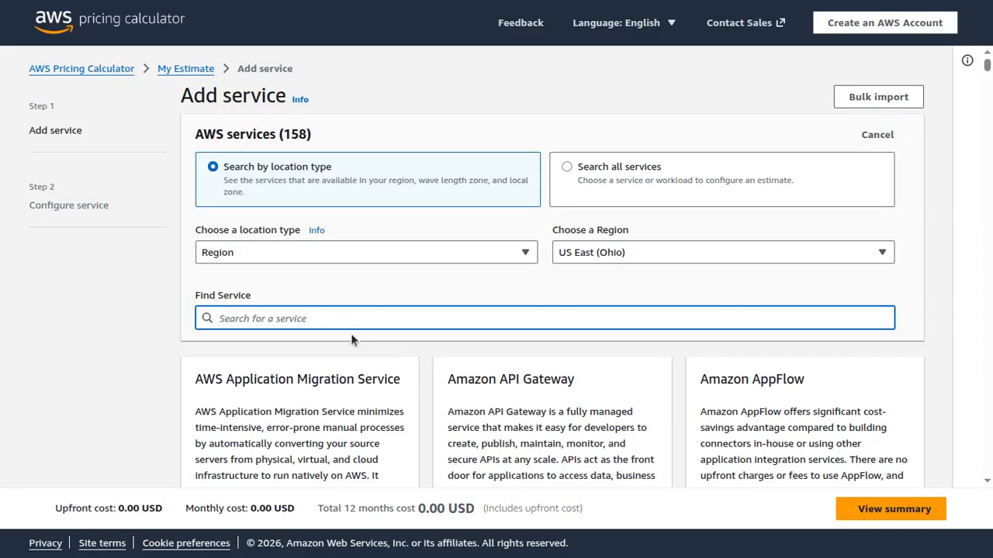
{"action": "type", "text": "s3"}
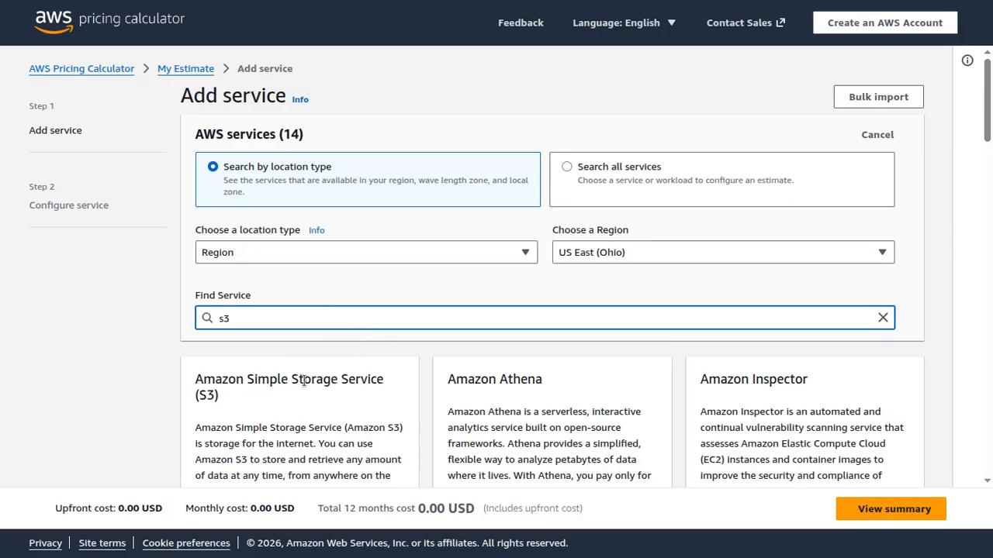
{"action": "left_click_drag", "start_coordinate": [247, 381], "coordinate": [405, 379]}
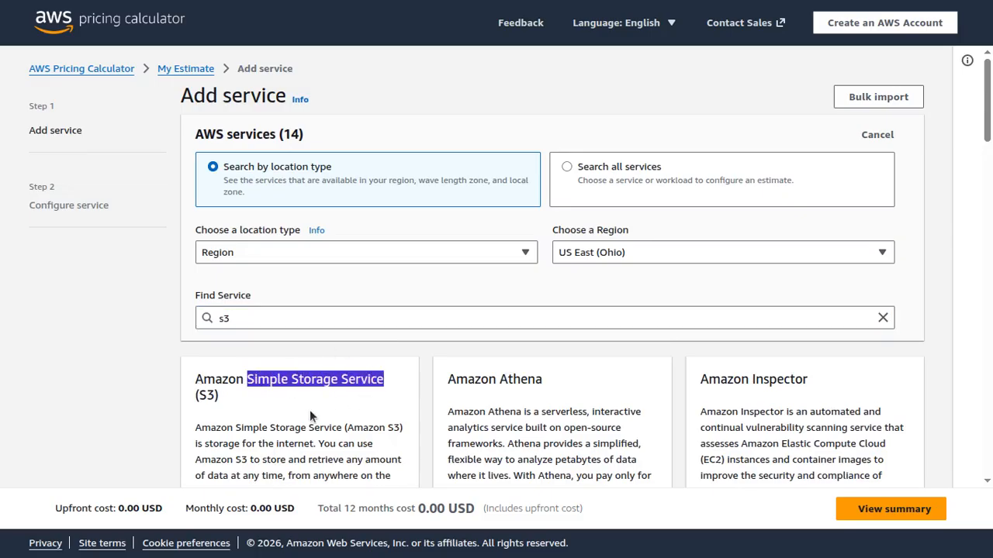
{"action": "scroll", "coordinate": [743, 242], "scroll_direction": "down", "scroll_amount": 3}
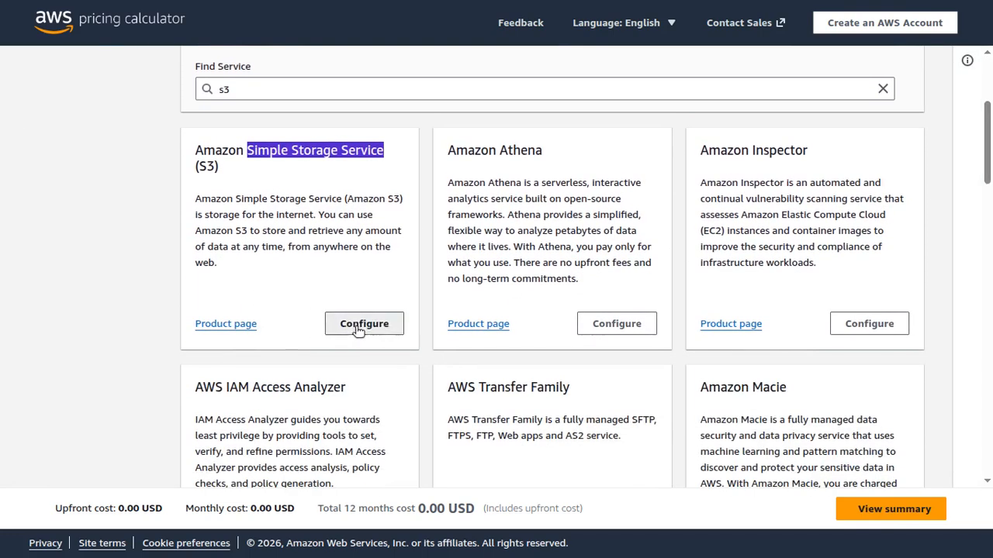
{"action": "left_click", "coordinate": [360, 332]}
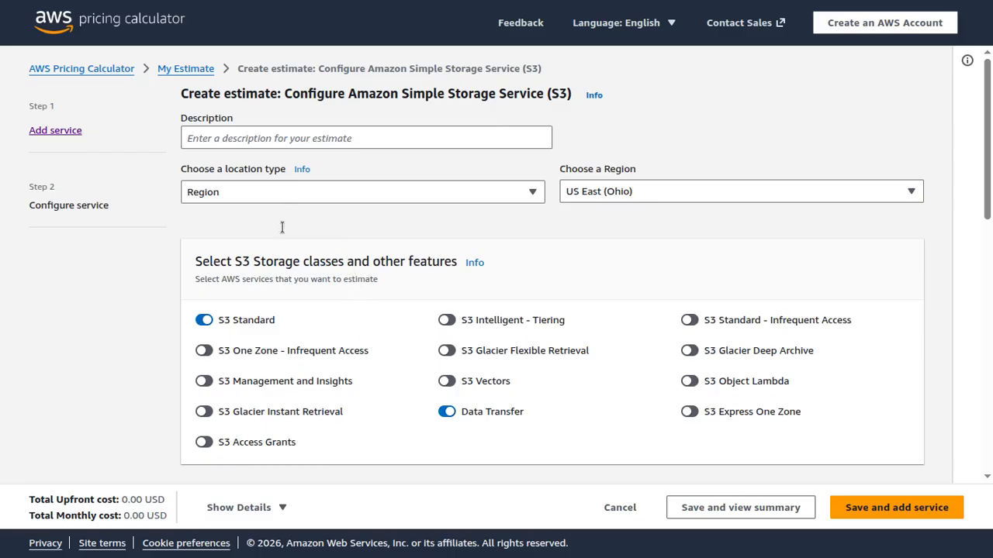
Step: Check the storage class of index.html in the zerotoexpertbucket bucket and return to the S3 estimate
{"action": "left_click_drag", "start_coordinate": [234, 263], "coordinate": [353, 267]}
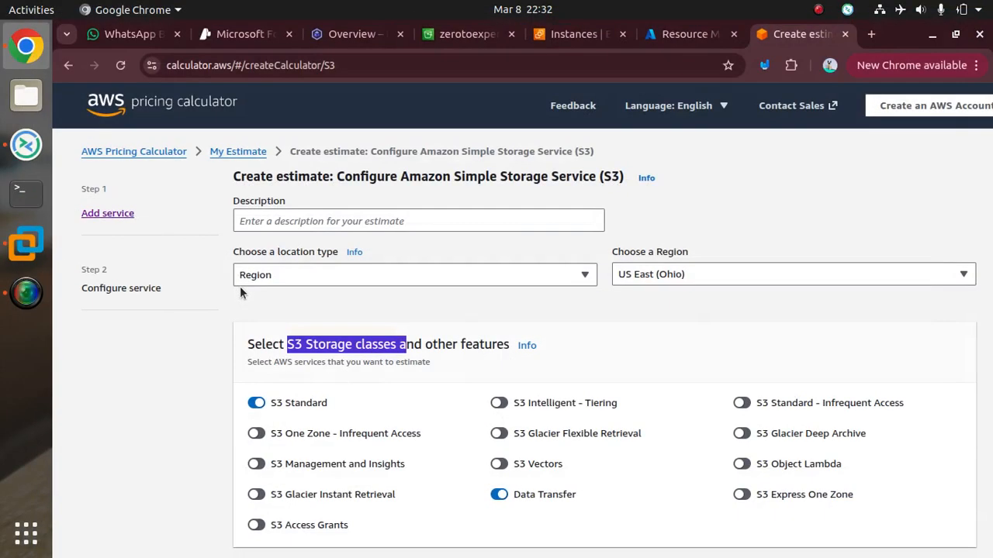
{"action": "left_click", "coordinate": [456, 43]}
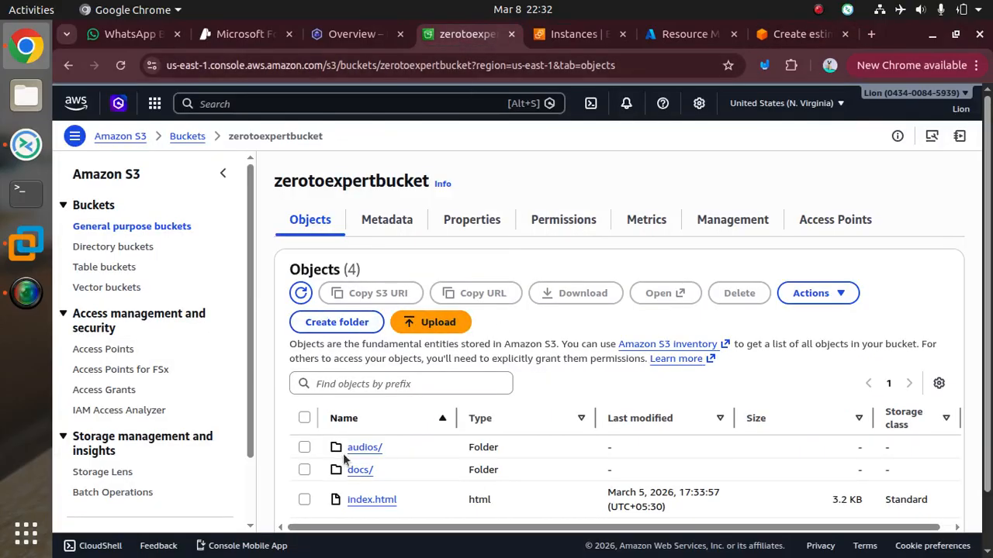
{"action": "scroll", "coordinate": [982, 293], "scroll_direction": "down", "scroll_amount": 2}
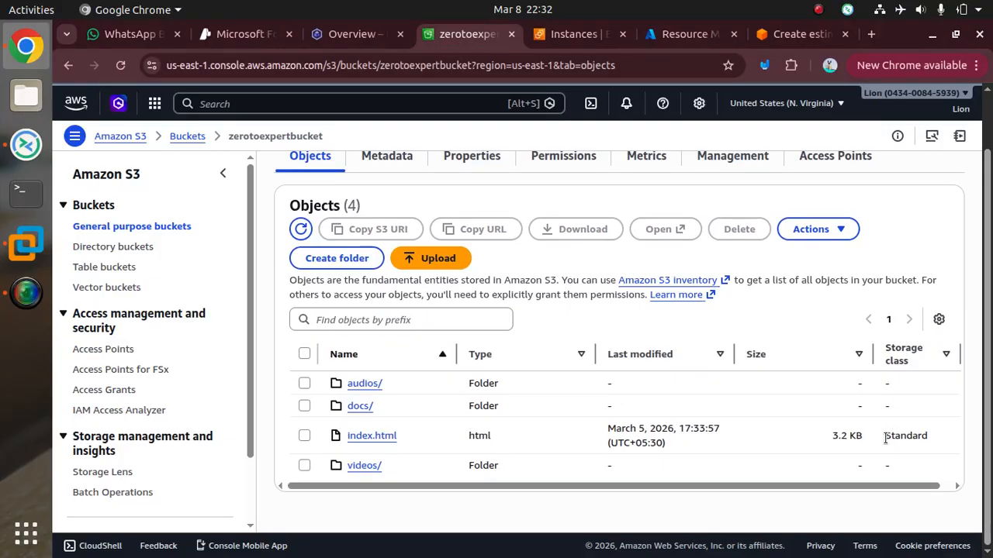
{"action": "left_click_drag", "start_coordinate": [885, 439], "coordinate": [931, 437]}
{"action": "left_click", "coordinate": [799, 34]}
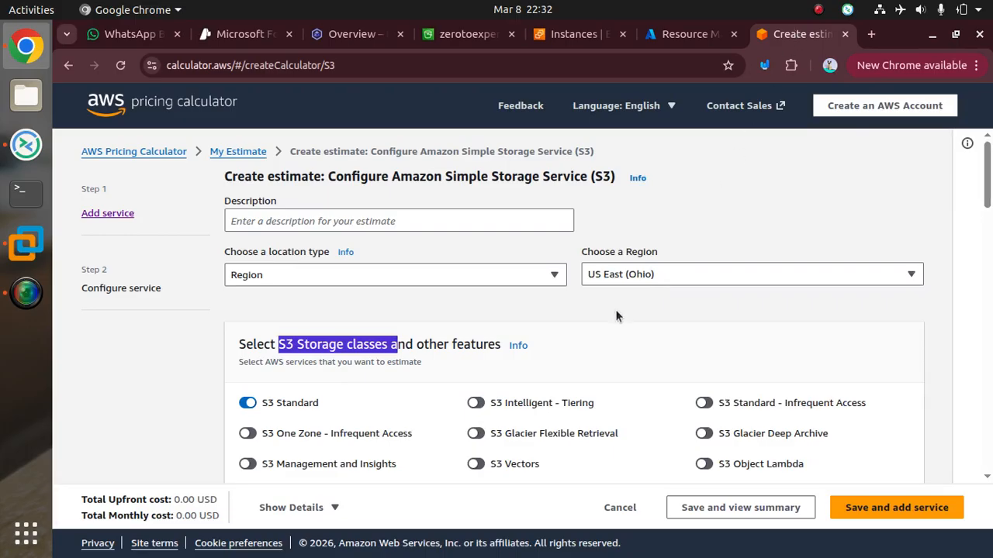
Step: Set the S3 estimate's region to US East (N. Virginia)
{"action": "key", "text": "F11"}
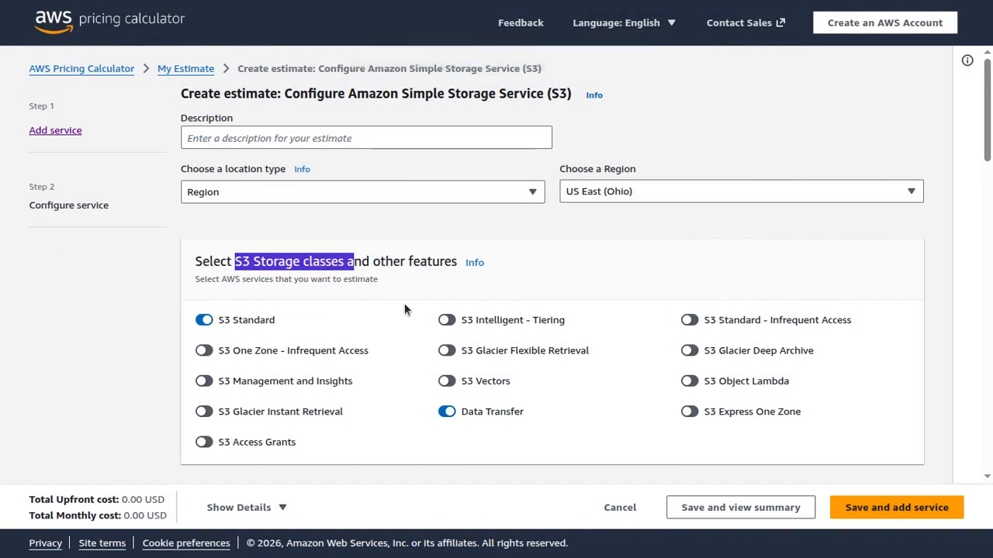
{"action": "left_click", "coordinate": [407, 268]}
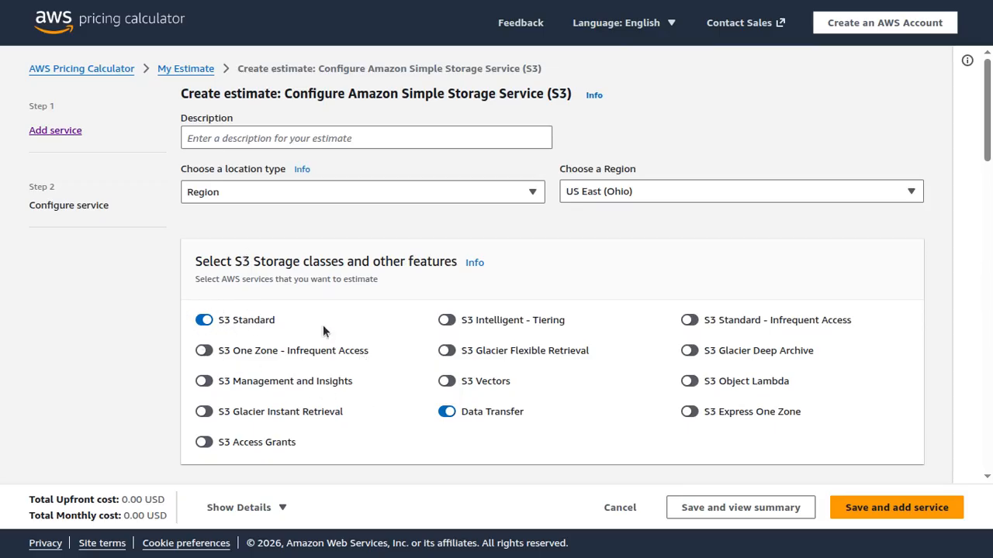
{"action": "left_click", "coordinate": [659, 192]}
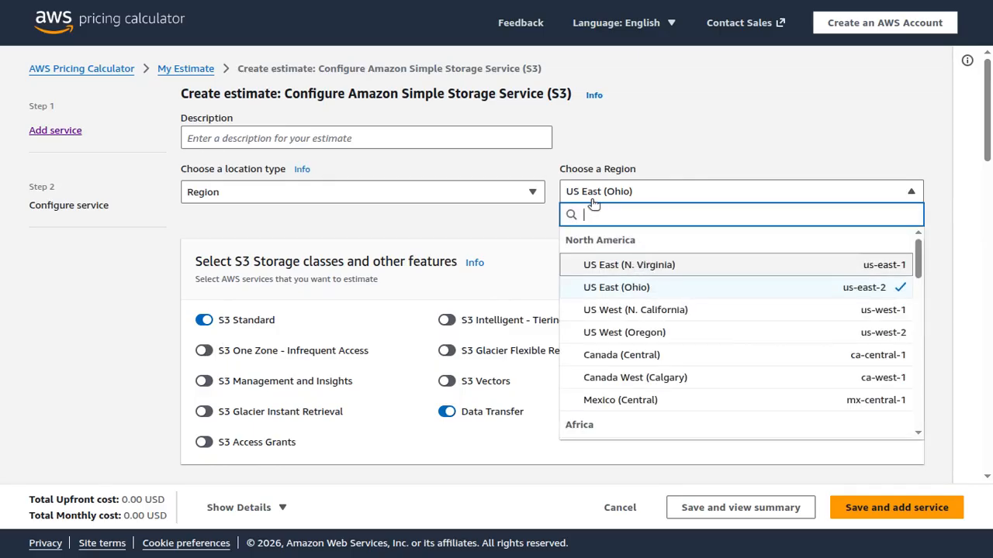
{"action": "key", "text": "Return"}
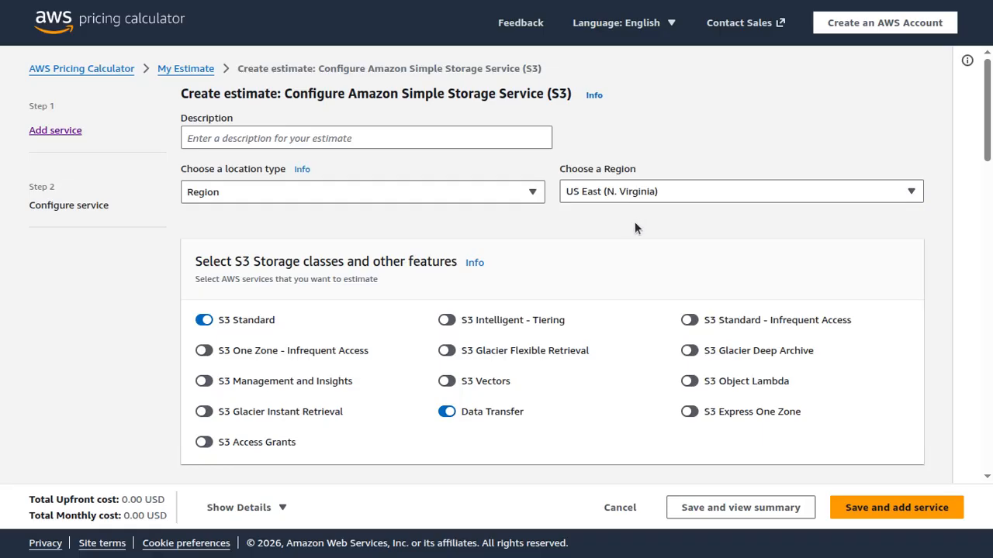
Step: Set the S3 Standard storage amount to 1 TB per month and check the total monthly cost
{"action": "left_click_drag", "start_coordinate": [988, 153], "coordinate": [988, 237]}
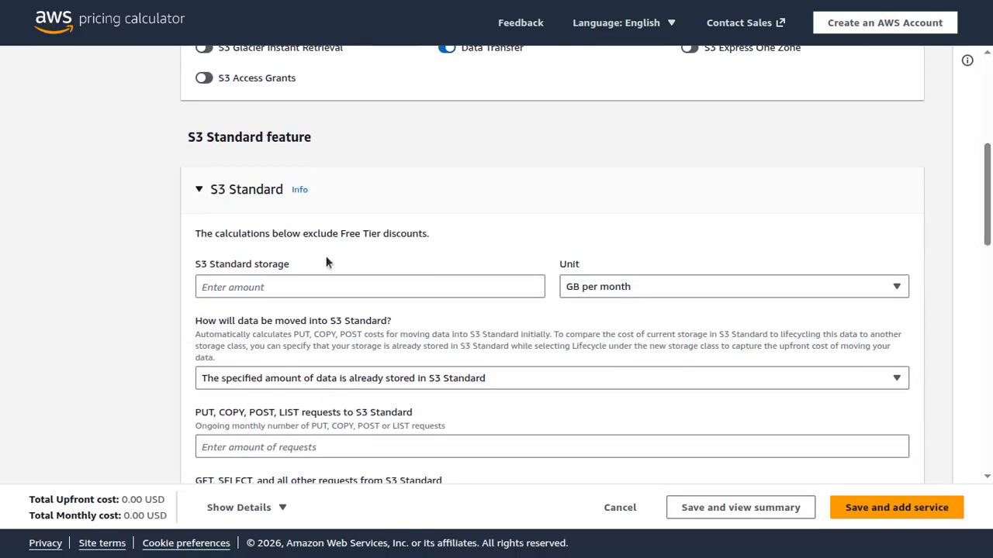
{"action": "left_click", "coordinate": [244, 291]}
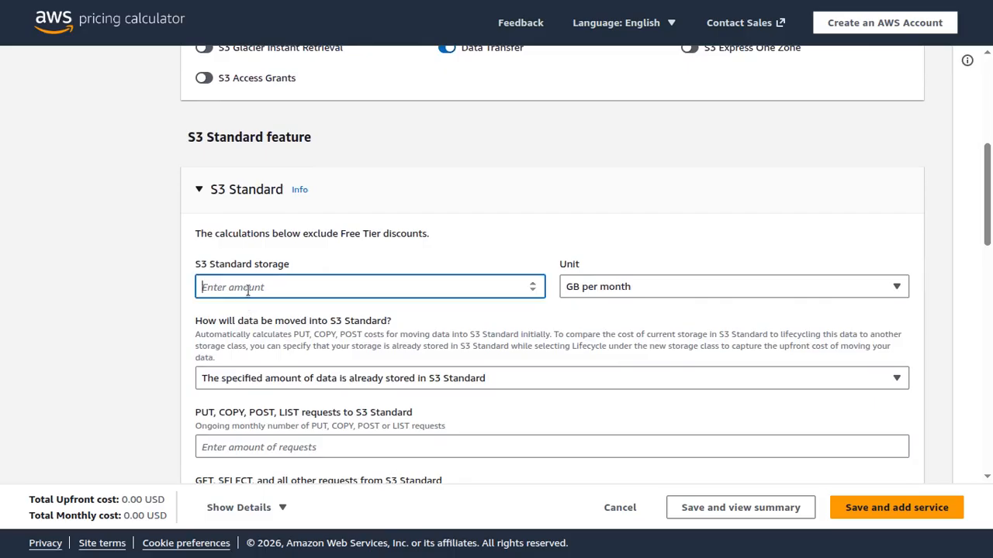
{"action": "type", "text": "1"}
{"action": "left_click", "coordinate": [626, 289]}
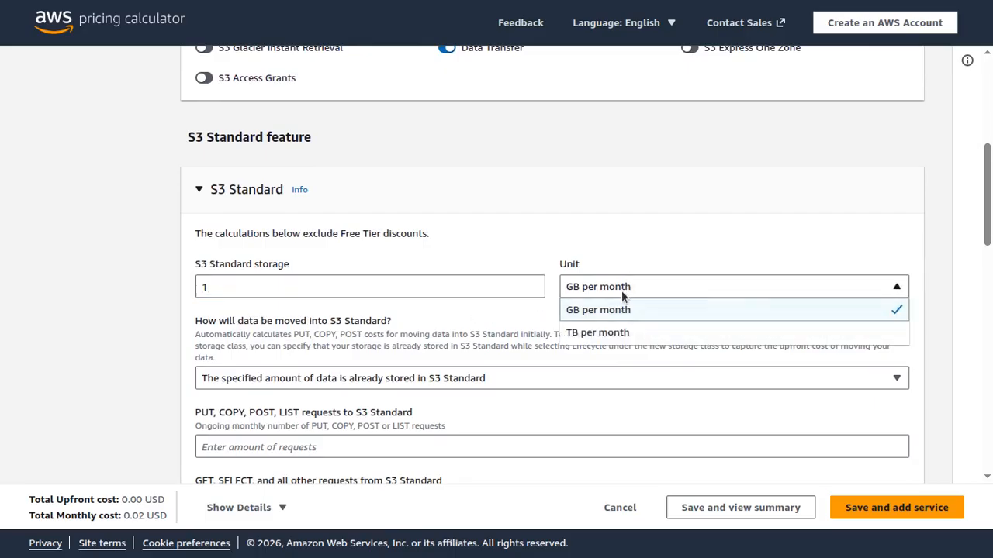
{"action": "left_click", "coordinate": [586, 332]}
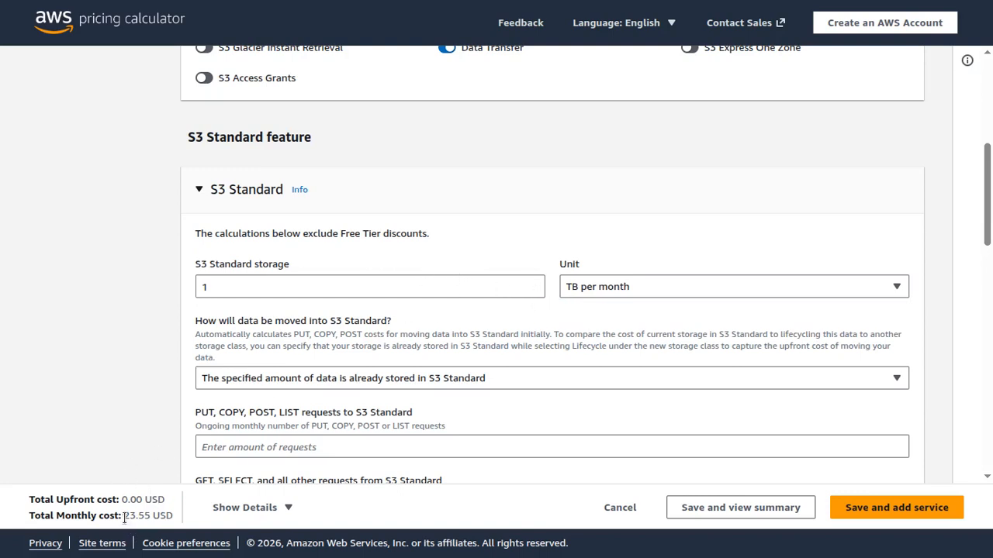
{"action": "left_click_drag", "start_coordinate": [125, 518], "coordinate": [151, 517]}
Step: Set both the monthly PUT, COPY, POST, LIST requests and the GET, SELECT requests for S3 Standard to 1000, keeping the data as already stored
{"action": "left_click_drag", "start_coordinate": [986, 206], "coordinate": [989, 235]}
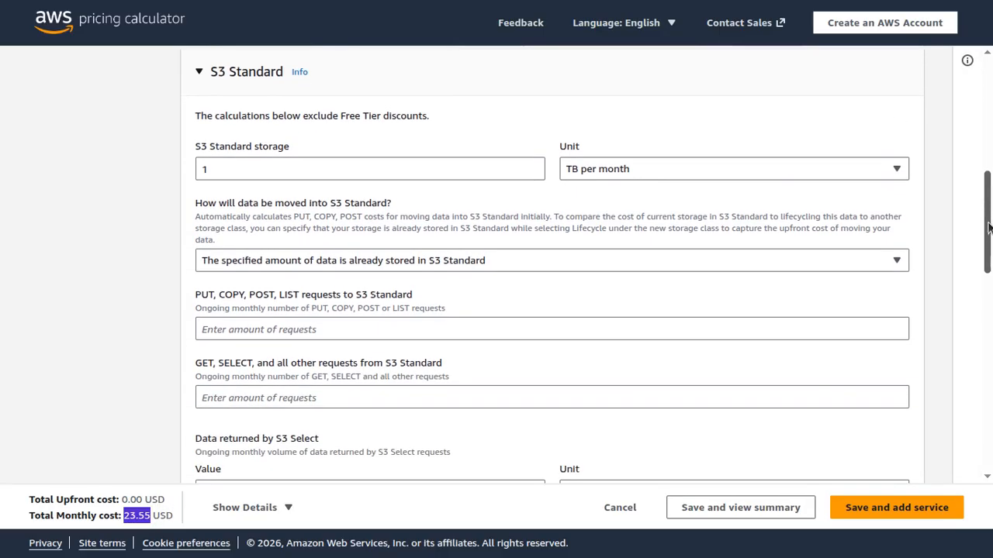
{"action": "left_click", "coordinate": [254, 265]}
{"action": "left_click", "coordinate": [257, 286]}
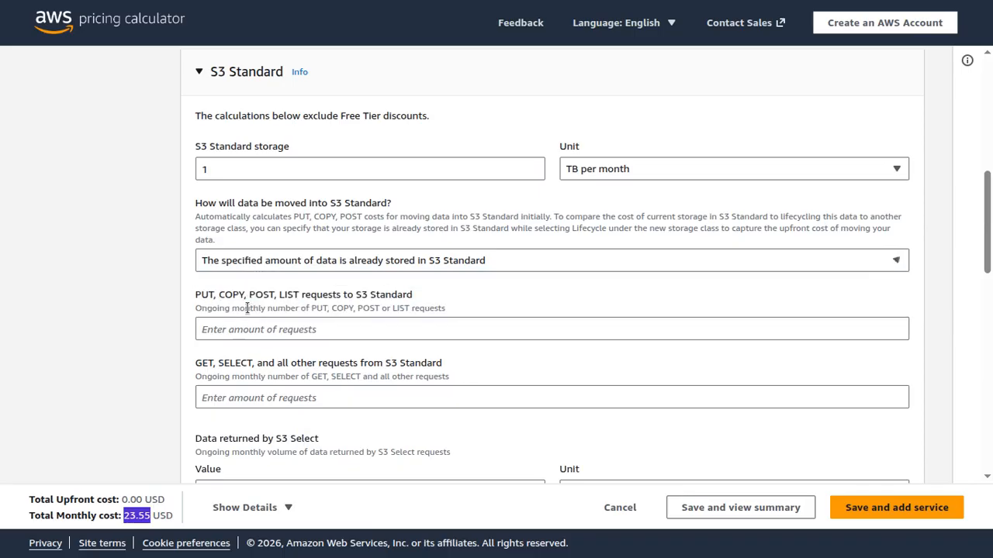
{"action": "left_click", "coordinate": [228, 332]}
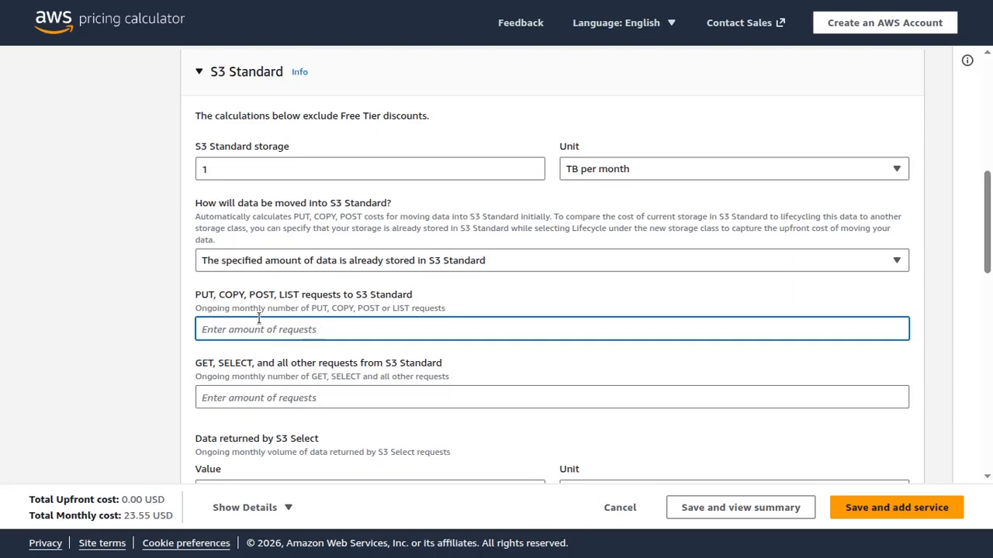
{"action": "type", "text": "1000"}
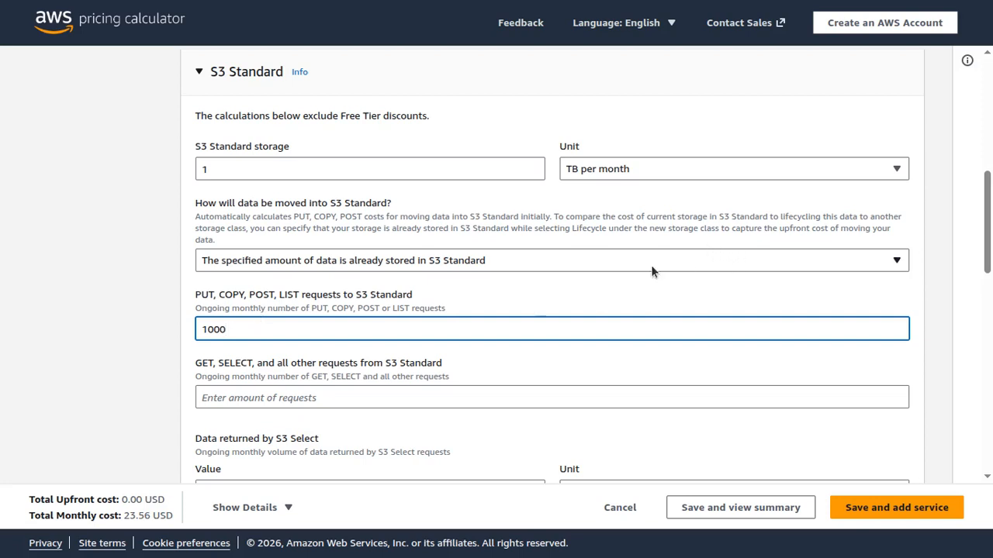
{"action": "left_click", "coordinate": [245, 400]}
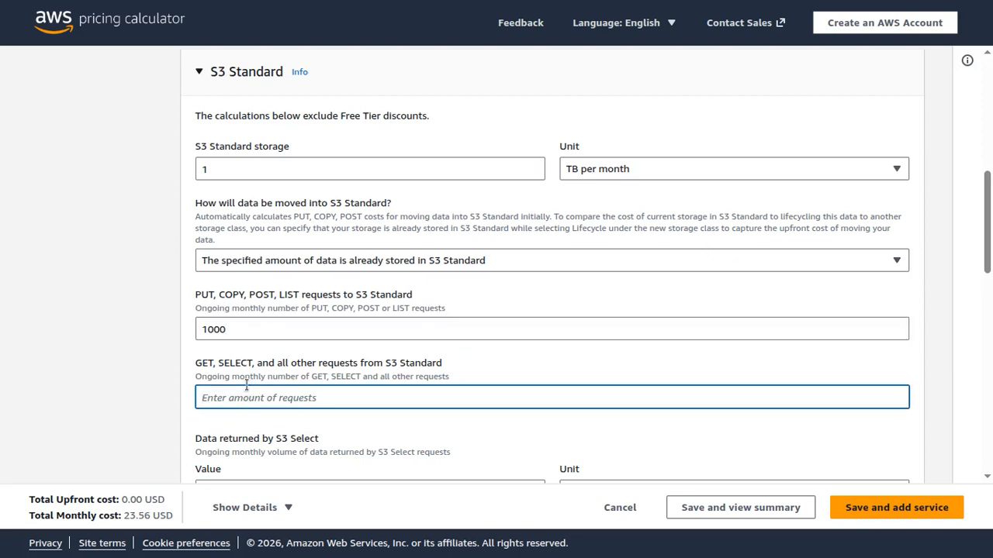
{"action": "type", "text": "100"}
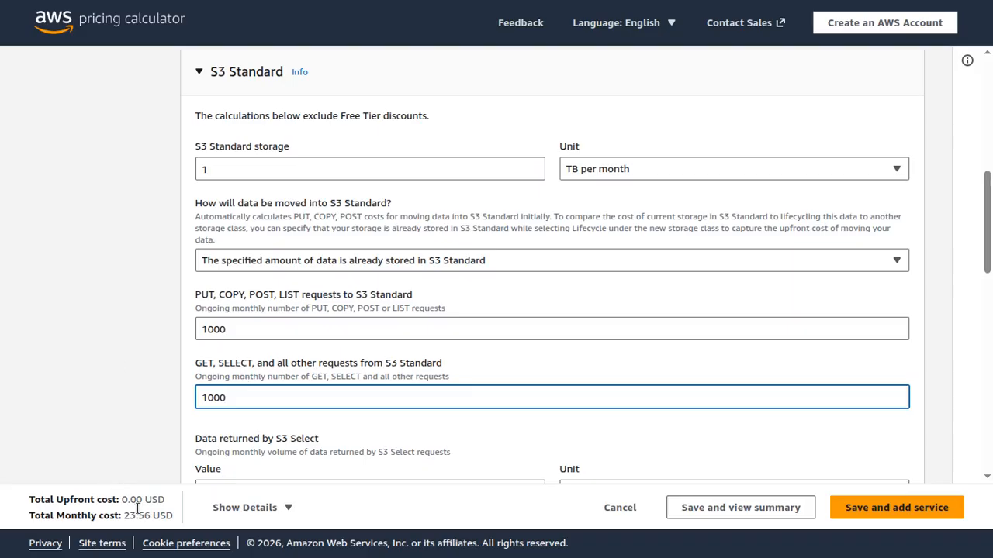
{"action": "type", "text": "0"}
{"action": "left_click", "coordinate": [229, 423]}
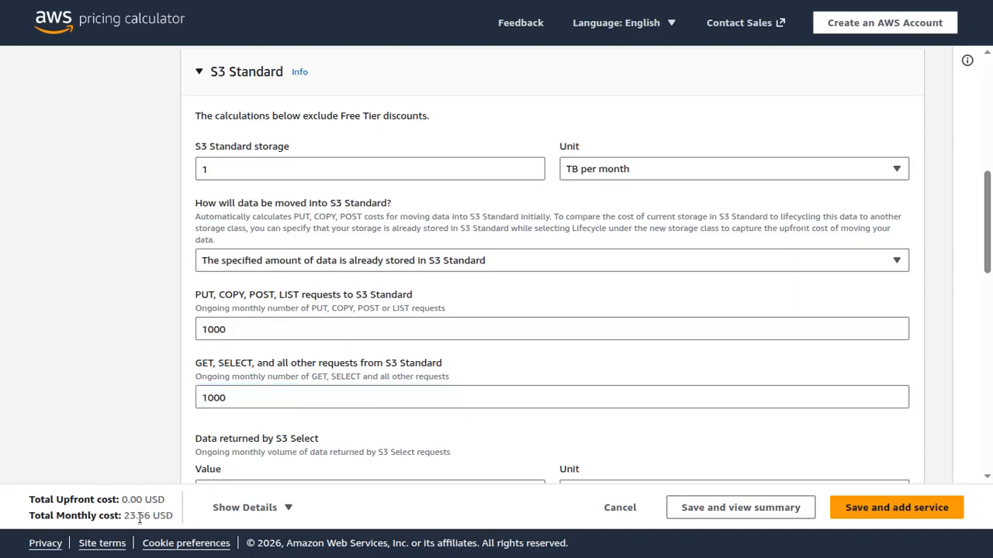
Step: Show the estimate's cost details and expand the S3 Standard pricing calculations
{"action": "left_click", "coordinate": [236, 332]}
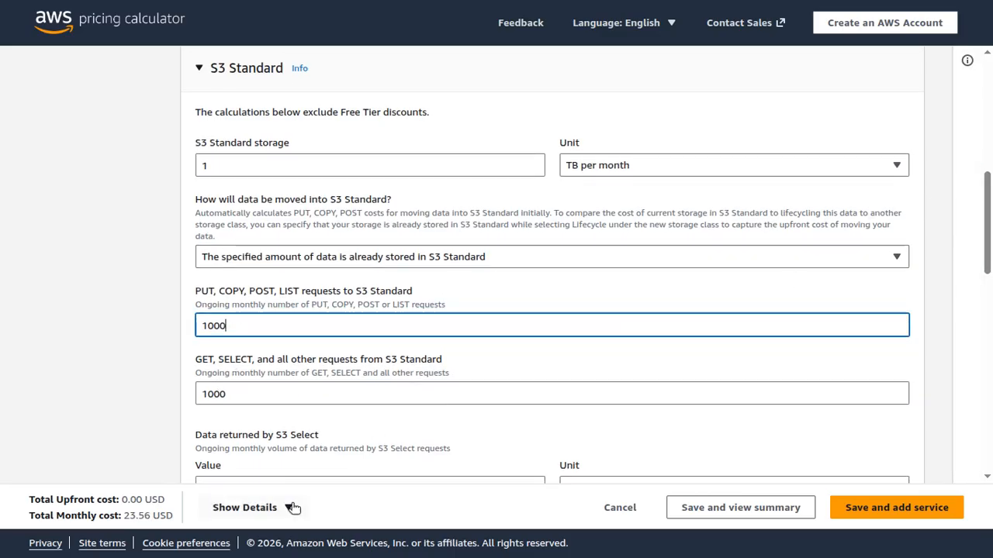
{"action": "left_click", "coordinate": [290, 507]}
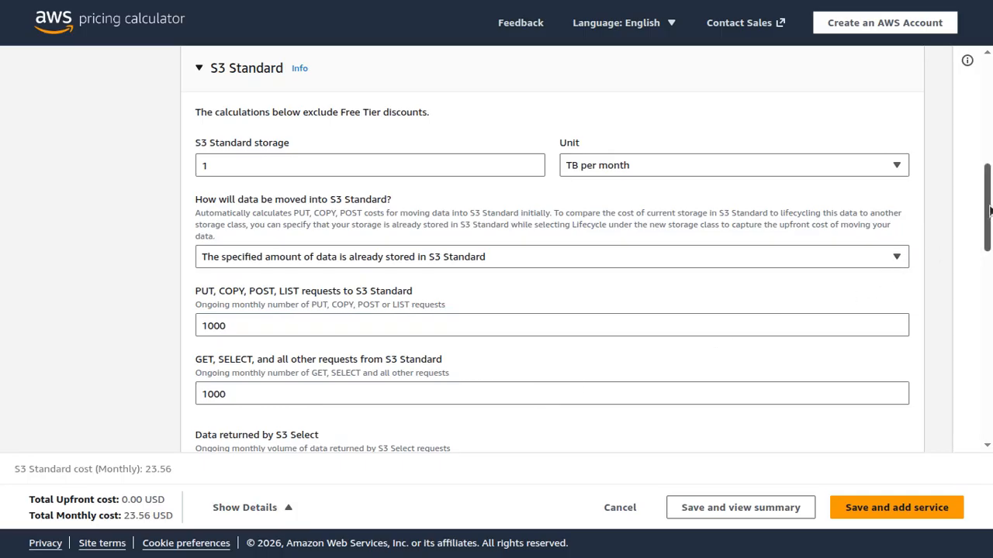
{"action": "left_click_drag", "start_coordinate": [984, 215], "coordinate": [984, 267]}
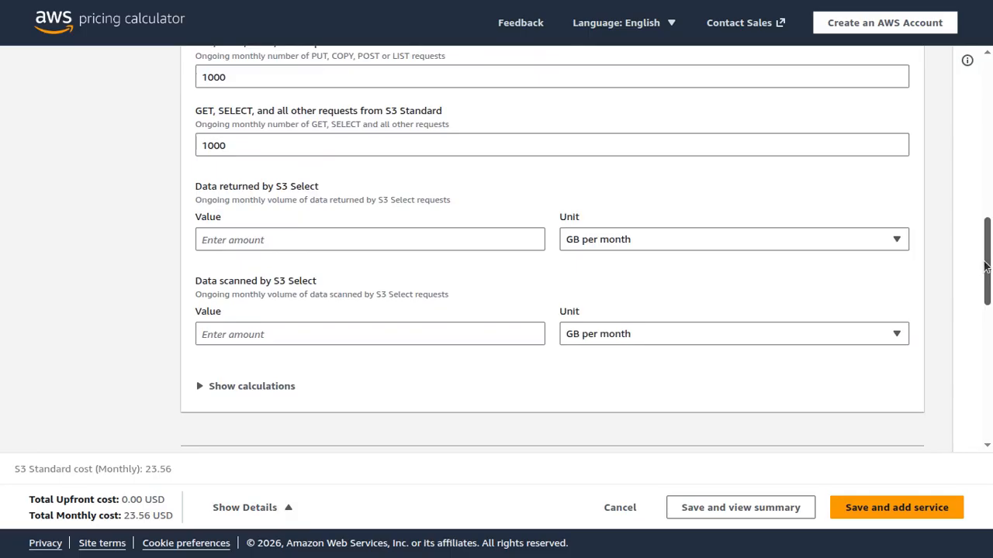
{"action": "left_click_drag", "start_coordinate": [984, 266], "coordinate": [982, 300]}
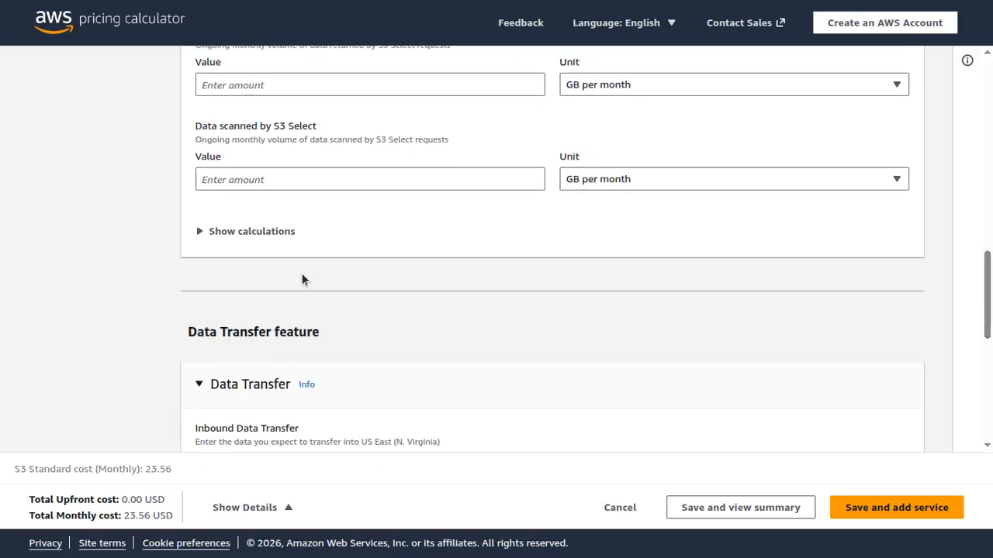
{"action": "left_click", "coordinate": [251, 230]}
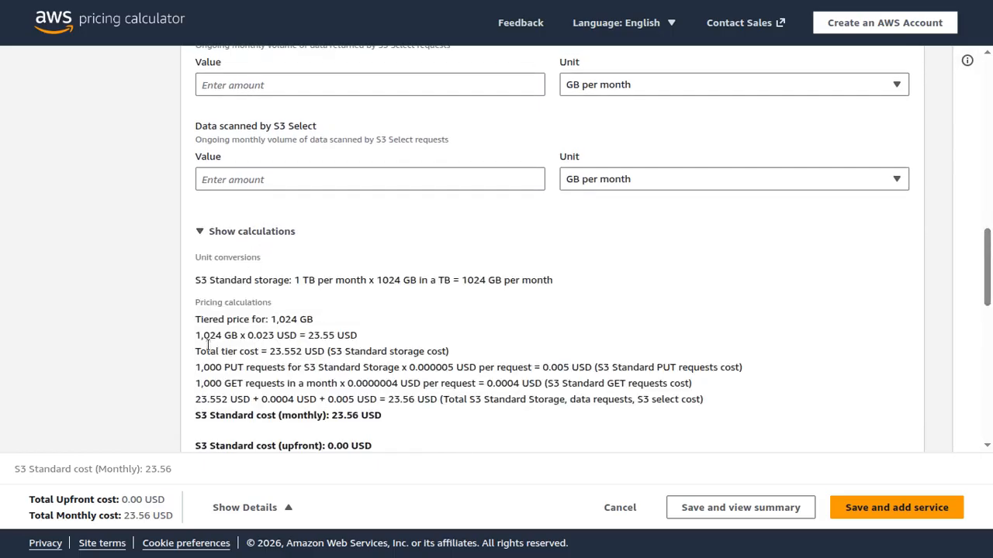
Step: Examine how the 1 TB storage cost and the PUT and GET request costs are calculated for S3 Standard
{"action": "left_click_drag", "start_coordinate": [202, 335], "coordinate": [354, 335]}
{"action": "left_click", "coordinate": [308, 335]}
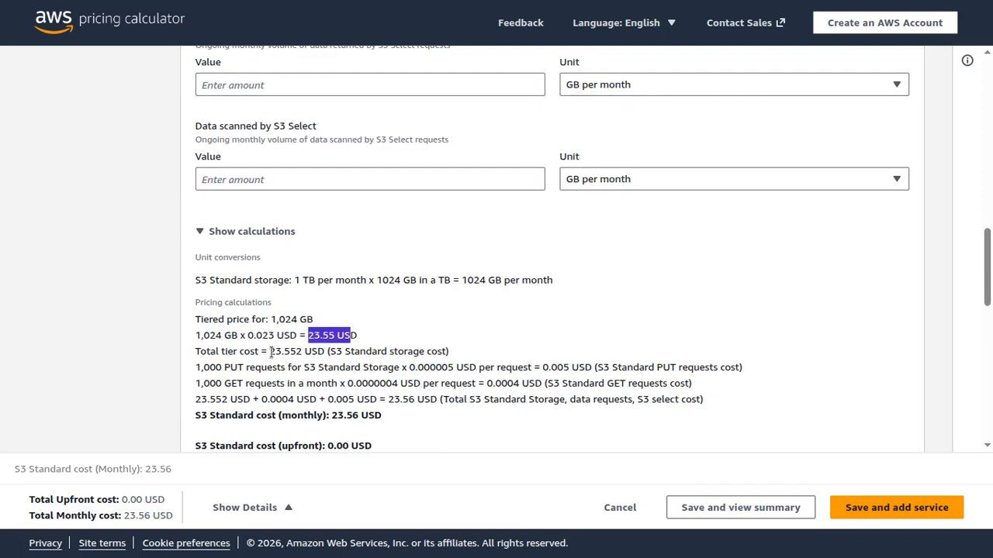
{"action": "left_click_drag", "start_coordinate": [275, 351], "coordinate": [311, 352]}
{"action": "left_click_drag", "start_coordinate": [195, 367], "coordinate": [239, 368]}
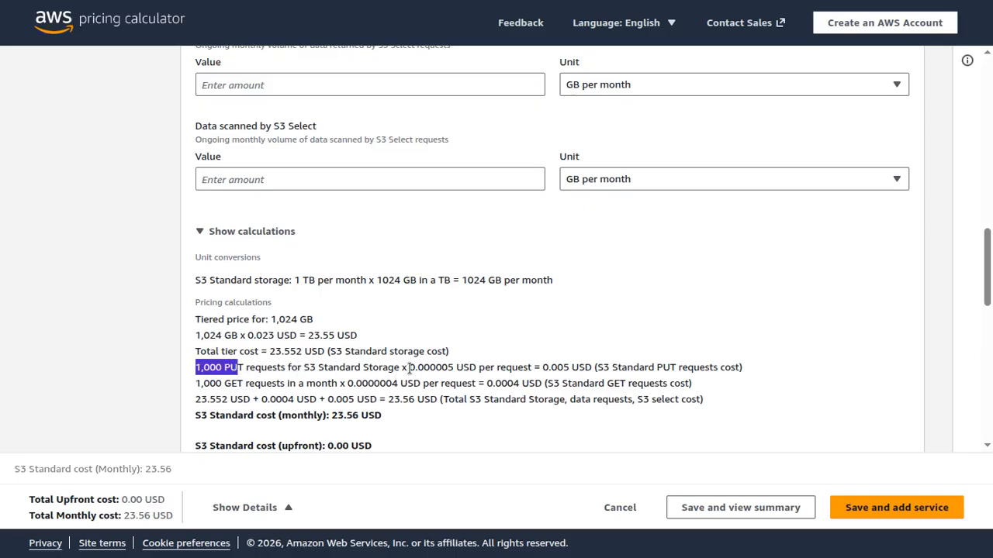
{"action": "left_click_drag", "start_coordinate": [409, 368], "coordinate": [452, 366]}
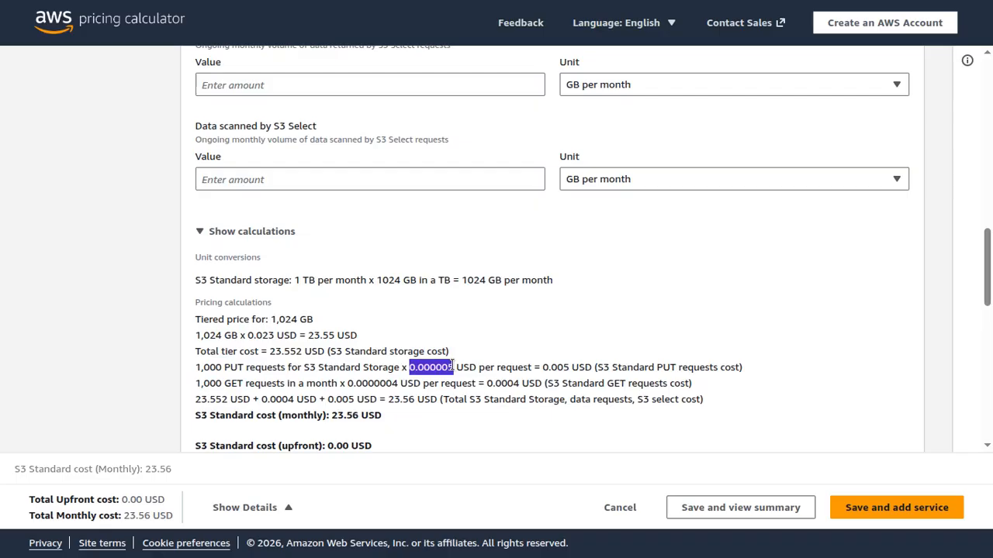
{"action": "left_click_drag", "start_coordinate": [542, 367], "coordinate": [578, 364]}
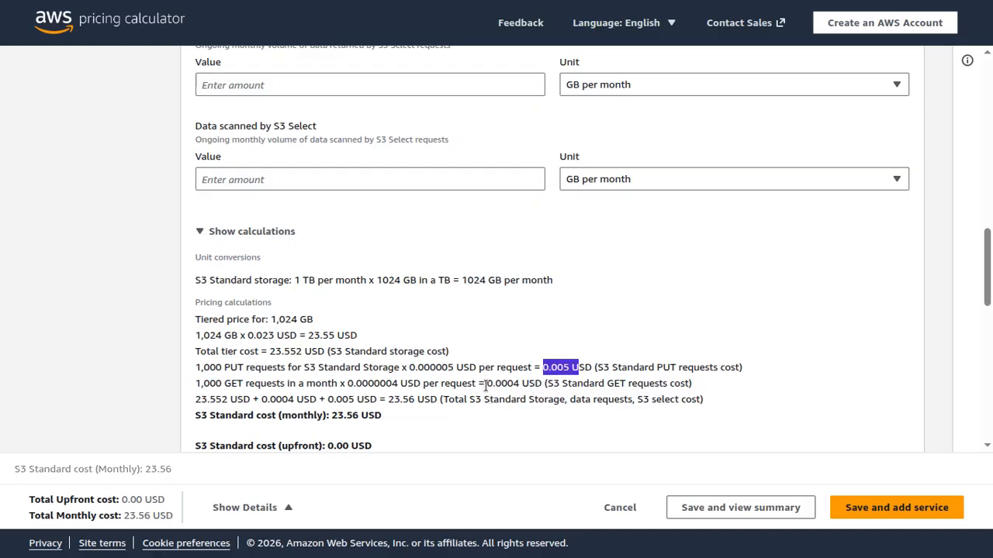
{"action": "left_click_drag", "start_coordinate": [486, 384], "coordinate": [523, 380]}
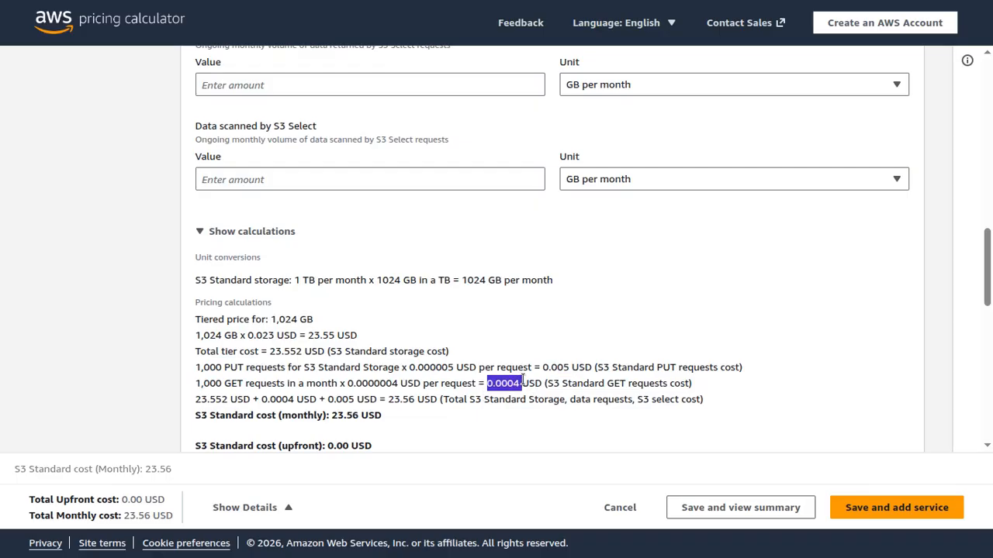
{"action": "left_click_drag", "start_coordinate": [541, 368], "coordinate": [592, 367]}
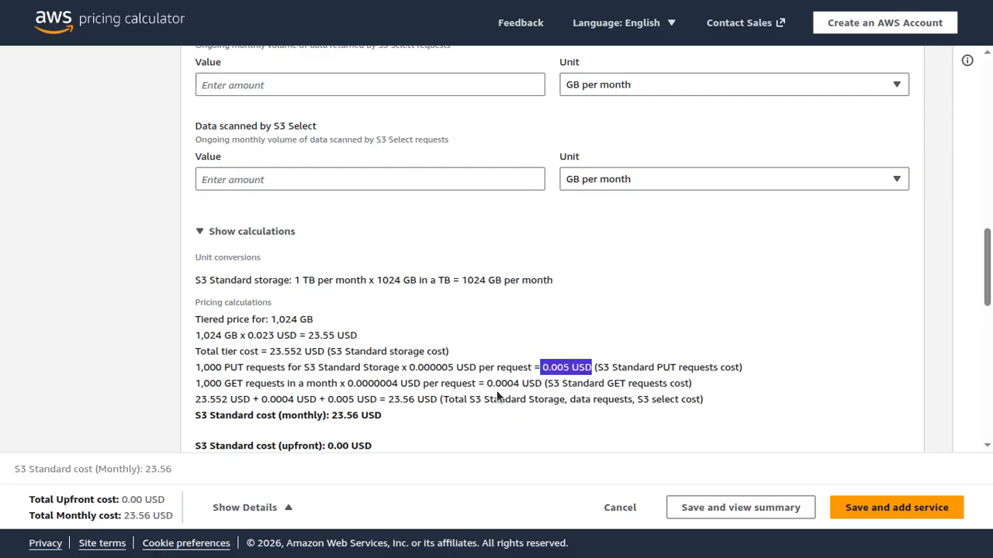
{"action": "left_click_drag", "start_coordinate": [487, 383], "coordinate": [542, 383]}
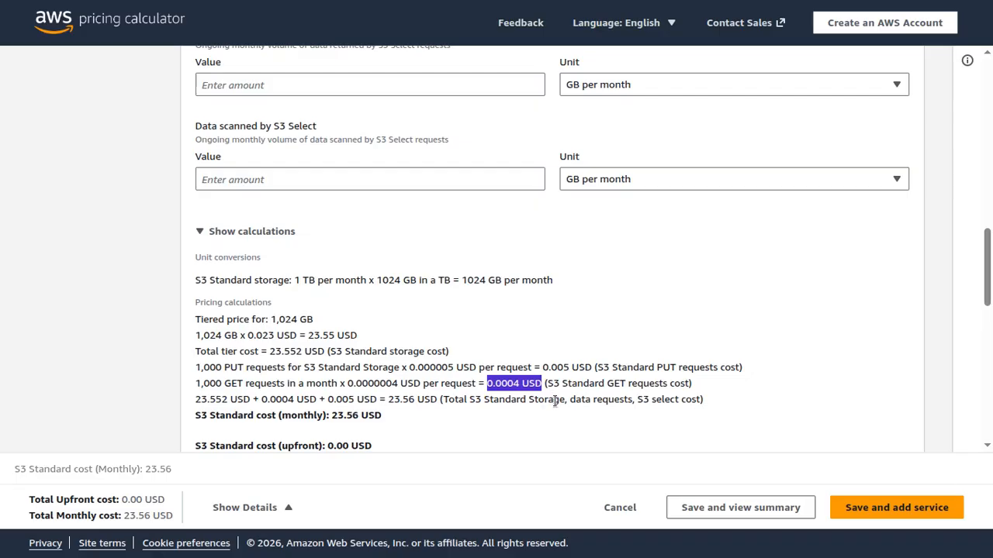
Step: Copy the PUT requests cost and search Google in a new tab for 0.005 USD to INR
{"action": "left_click_drag", "start_coordinate": [542, 367], "coordinate": [569, 369]}
{"action": "key", "text": "ctrl+c"}
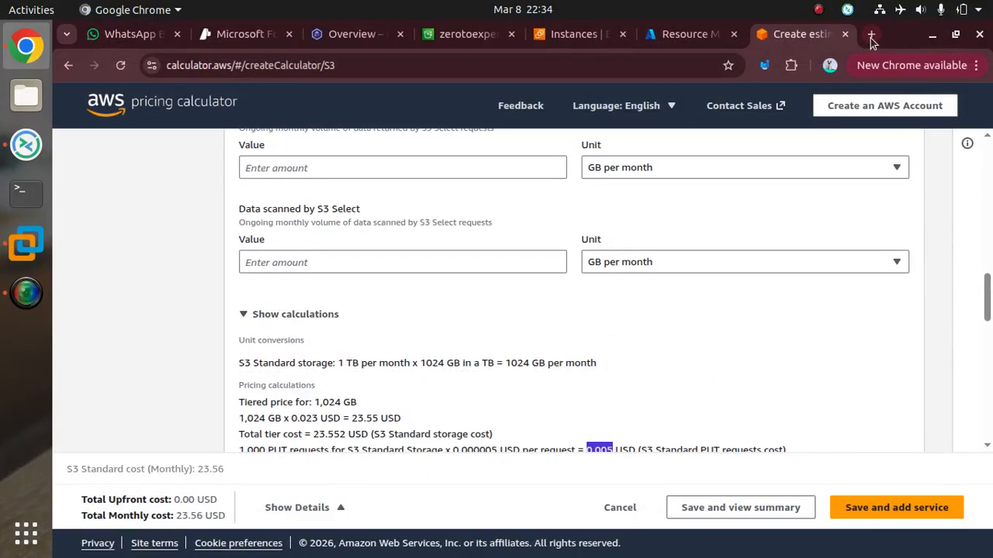
{"action": "left_click", "coordinate": [871, 34]}
{"action": "key", "text": "ctrl+v"}
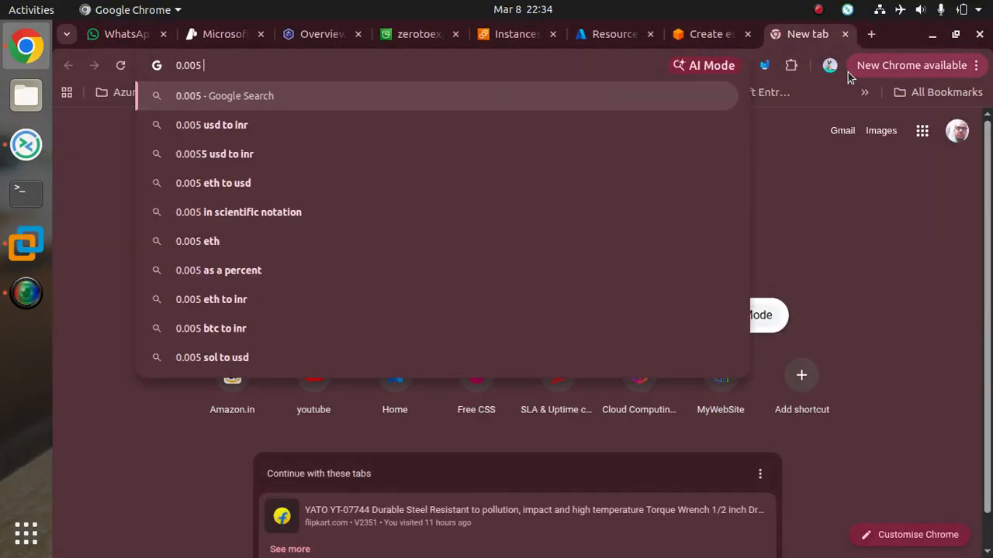
{"action": "key", "text": "Down"}
{"action": "key", "text": "Return"}
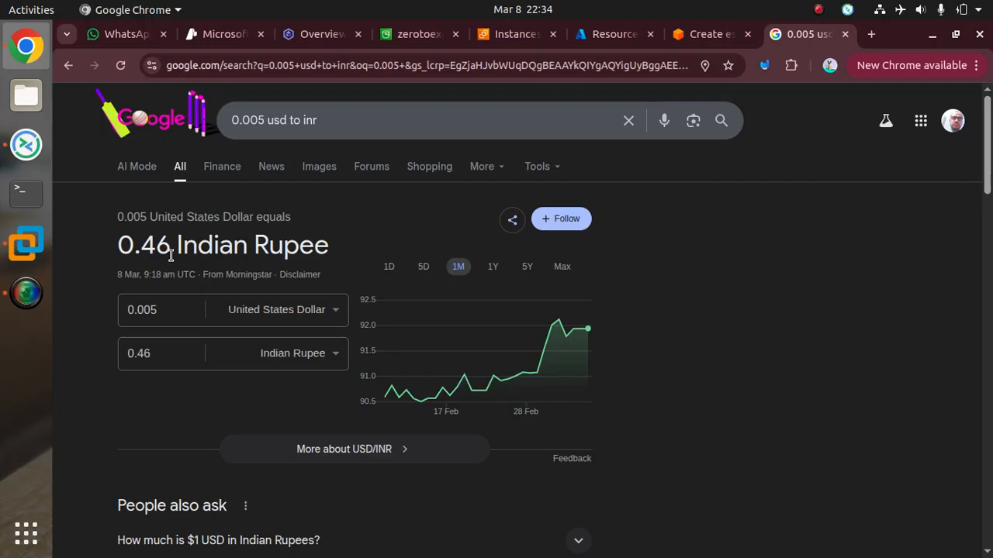
Step: Change the currency conversion search to 0.004 USD to INR
{"action": "left_click", "coordinate": [264, 126]}
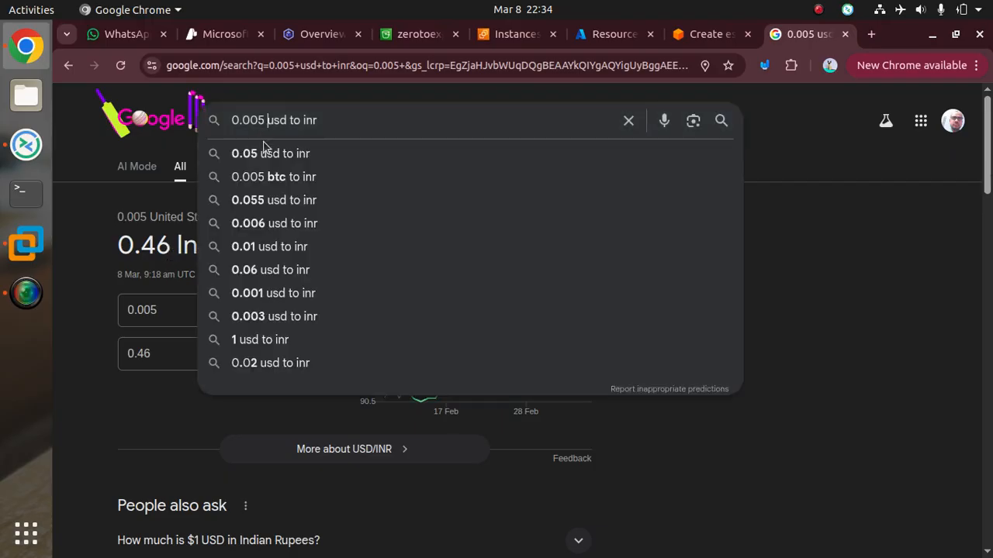
{"action": "key", "text": "BackSpace"}
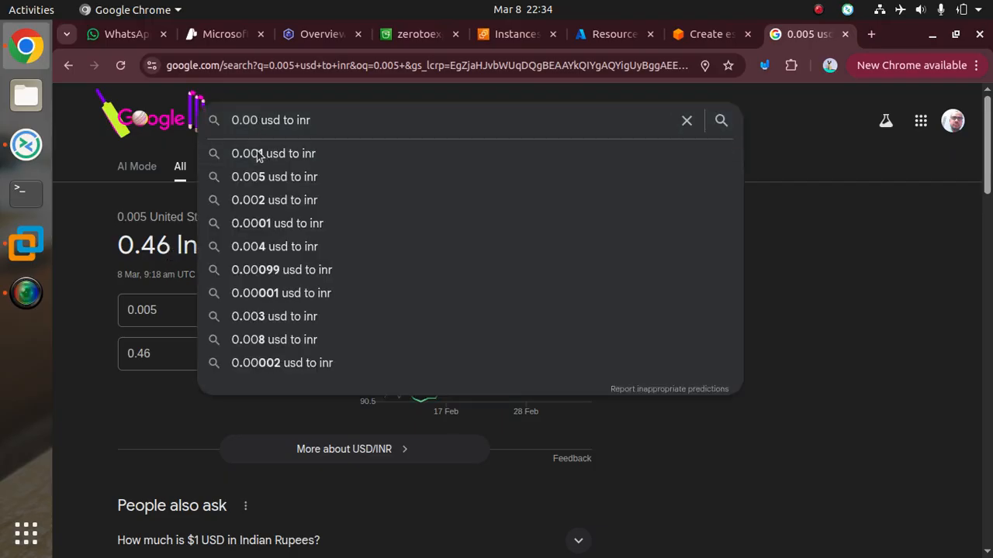
{"action": "type", "text": "4"}
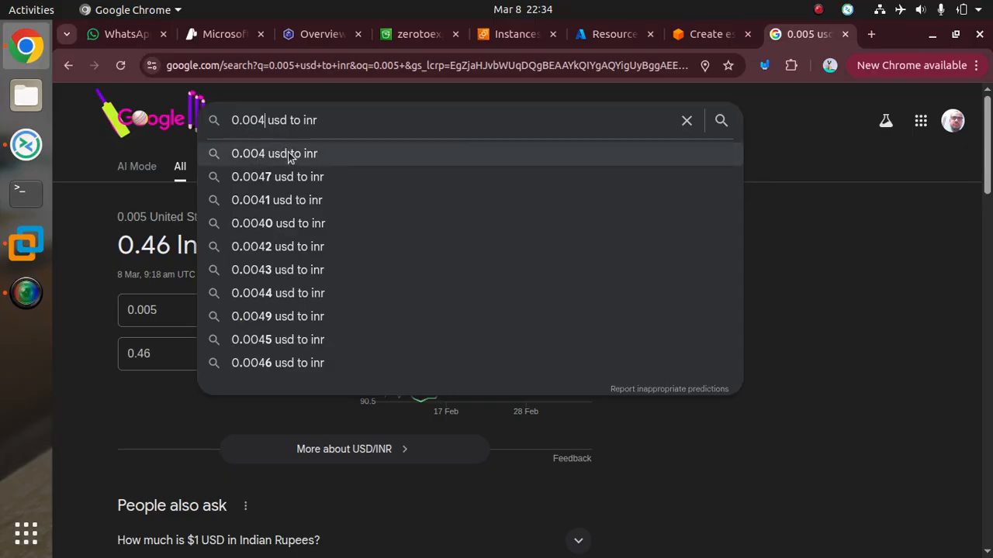
{"action": "left_click", "coordinate": [289, 155]}
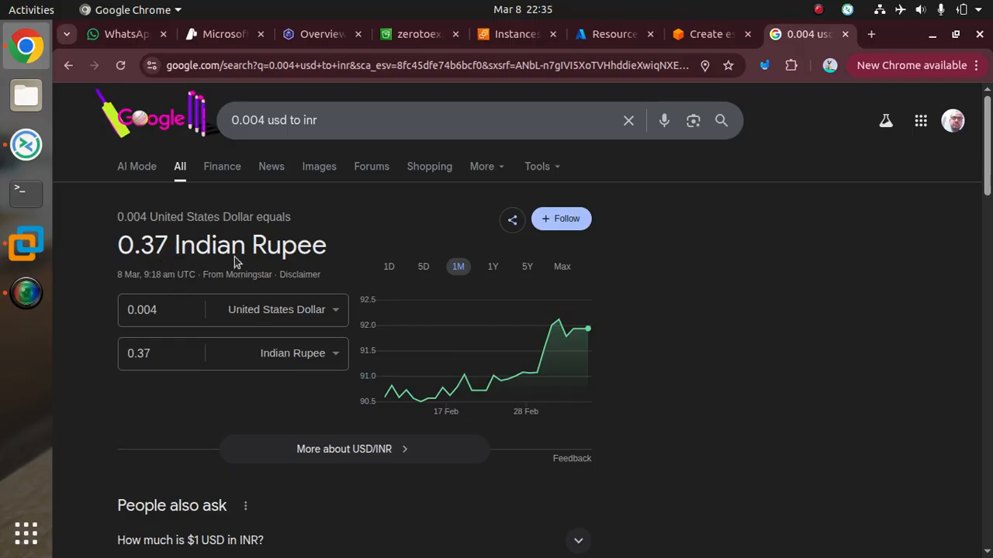
Step: Return to the S3 estimate and set inbound data transfer to 10 GB per month from Internet (free)
{"action": "left_click", "coordinate": [720, 34]}
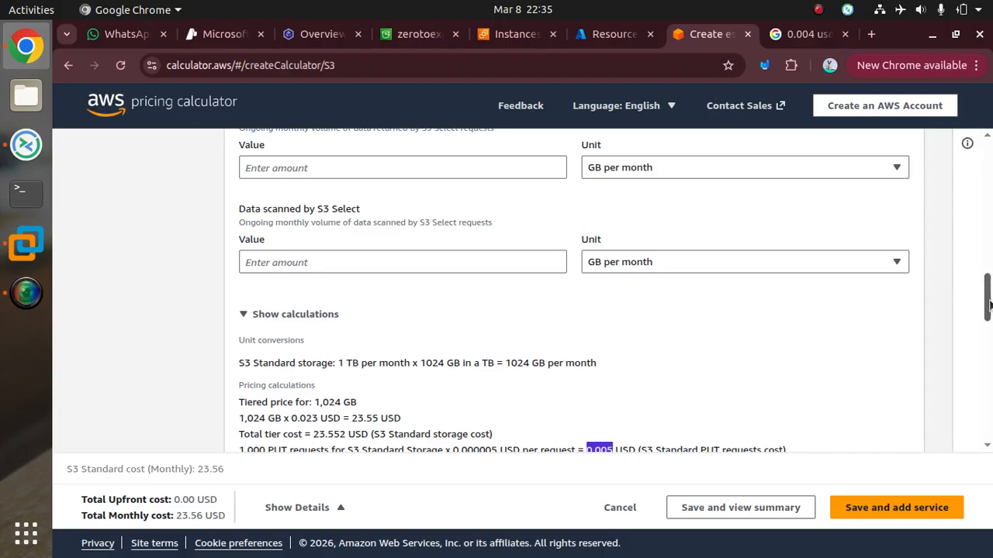
{"action": "left_click_drag", "start_coordinate": [987, 304], "coordinate": [986, 368]}
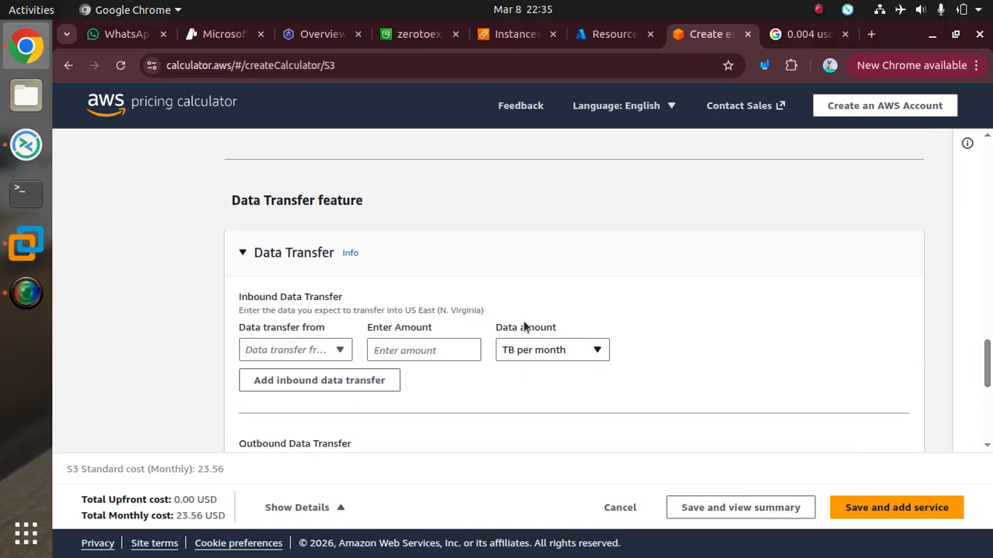
{"action": "left_click", "coordinate": [340, 353]}
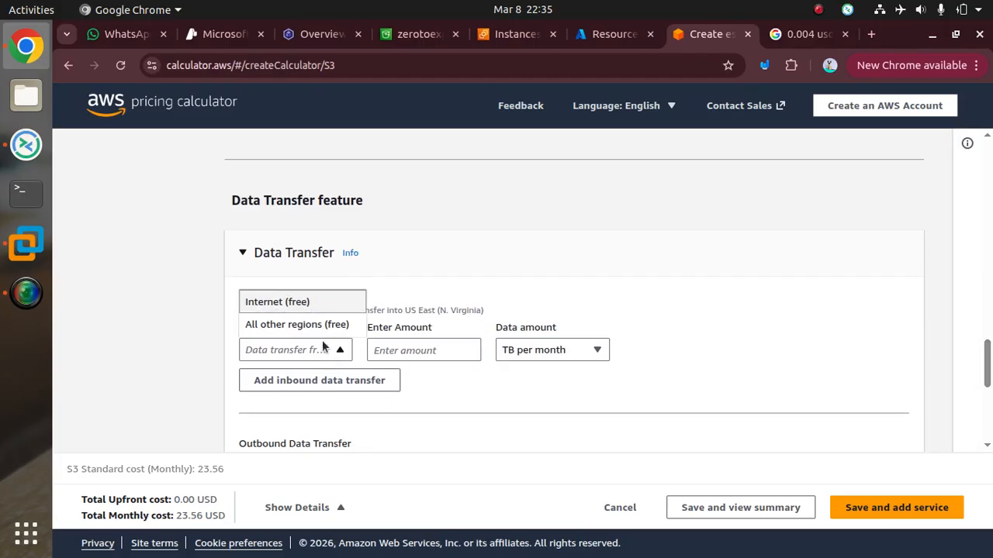
{"action": "left_click", "coordinate": [317, 309]}
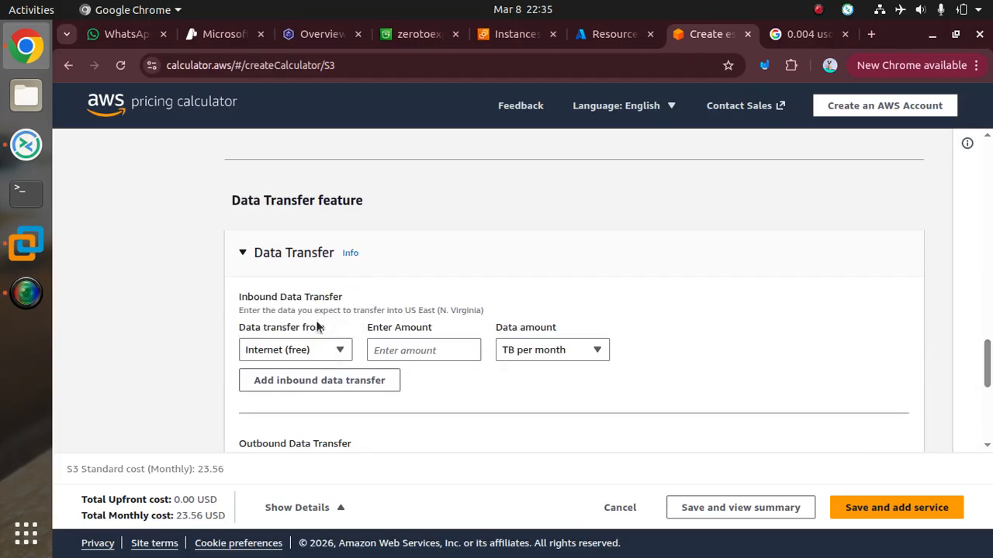
{"action": "left_click", "coordinate": [380, 353]}
{"action": "type", "text": "10"}
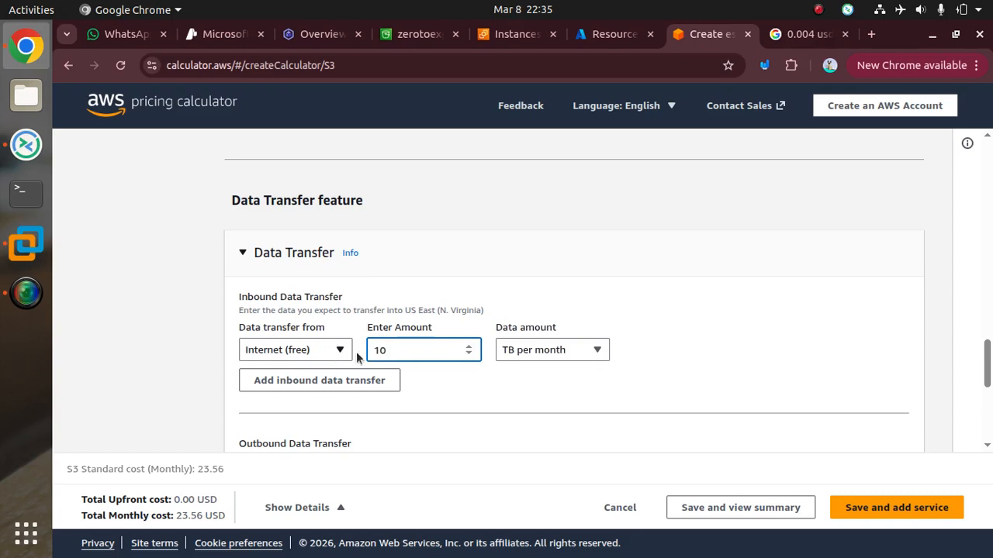
{"action": "left_click", "coordinate": [528, 352]}
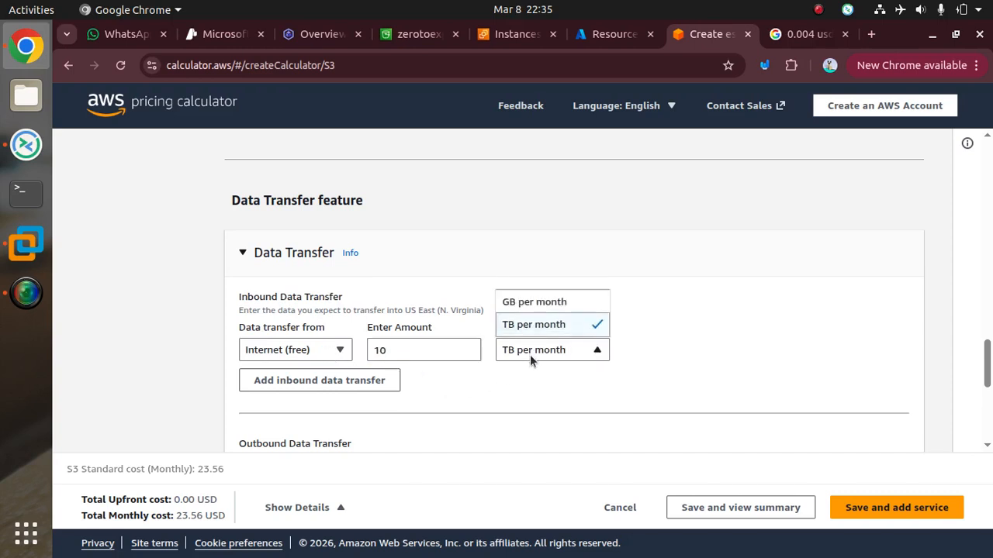
{"action": "left_click", "coordinate": [525, 303]}
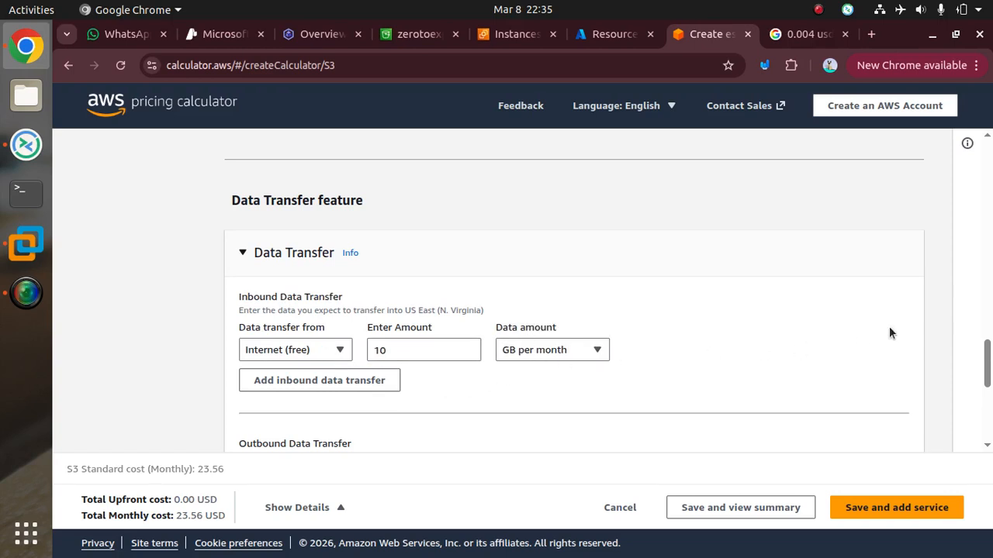
Step: Review the destinations and per-GB rates offered for outbound data transfer without choosing one
{"action": "mouse_move", "coordinate": [986, 356]}
{"action": "left_mouse_down"}
{"action": "mouse_move", "coordinate": [983, 392]}
{"action": "mouse_move", "coordinate": [986, 365]}
{"action": "mouse_move", "coordinate": [986, 375]}
{"action": "left_mouse_up"}
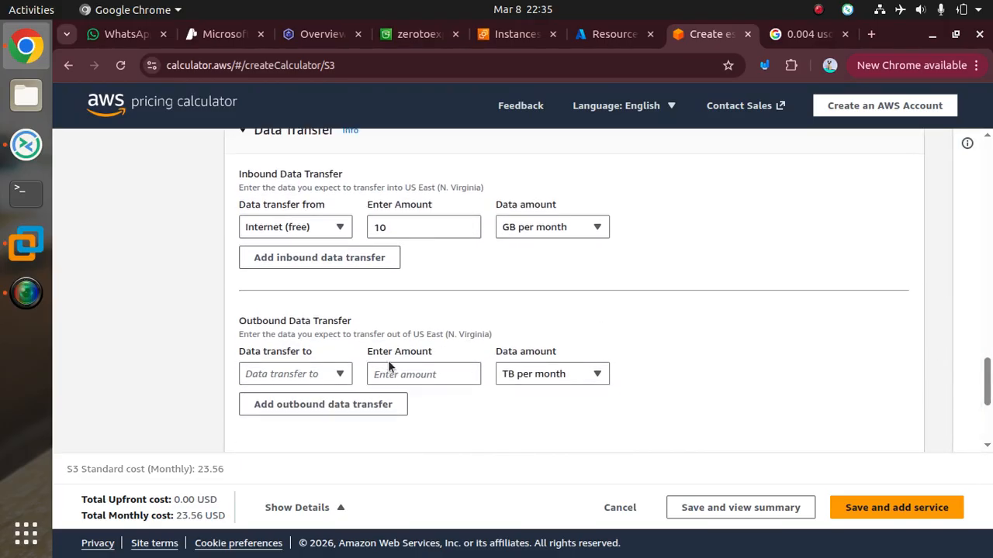
{"action": "left_click", "coordinate": [339, 375]}
{"action": "scroll", "coordinate": [372, 339], "scroll_direction": "down", "scroll_amount": 1}
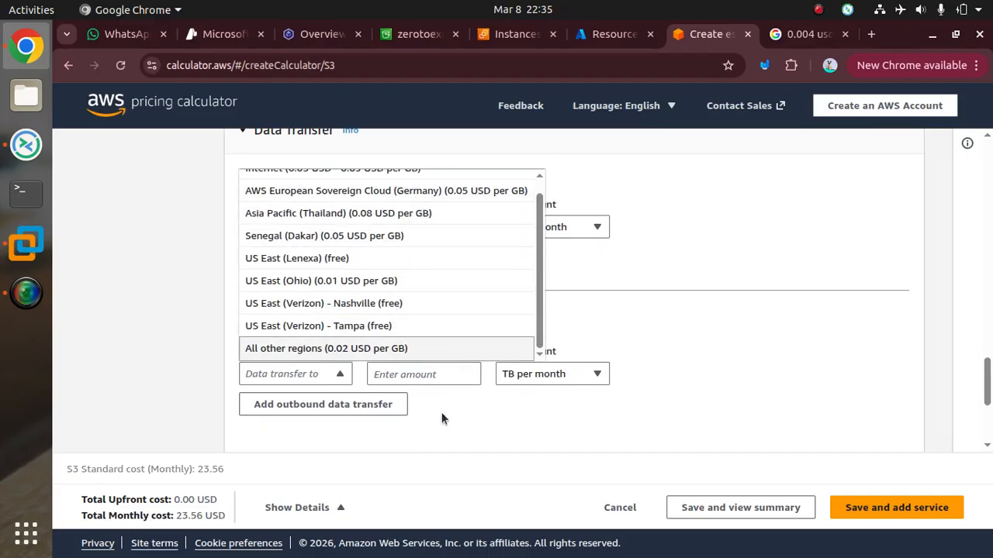
{"action": "left_click", "coordinate": [467, 413]}
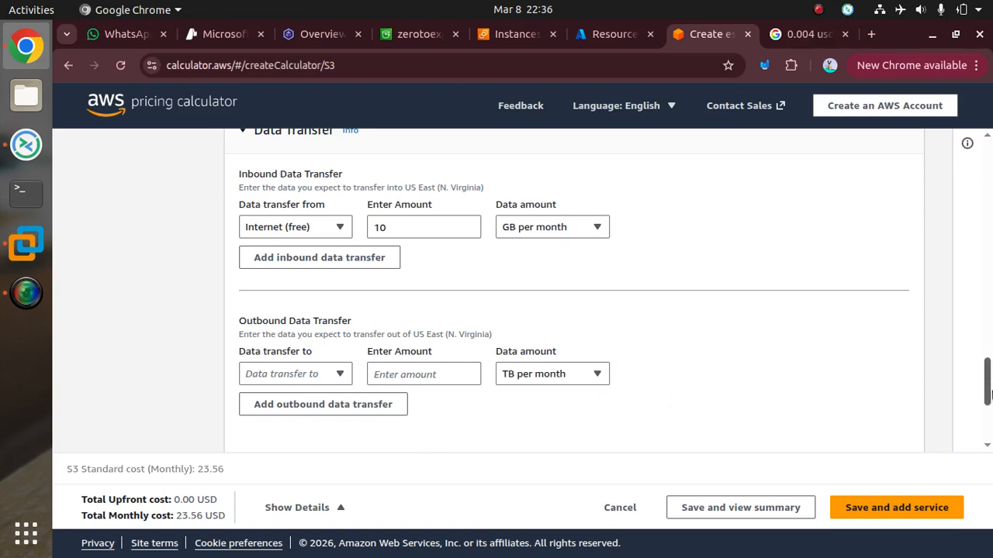
Step: Close the pricing calculator, return to the zerotoexpertbucket objects in full screen and select index.html
{"action": "left_click_drag", "start_coordinate": [989, 381], "coordinate": [988, 159]}
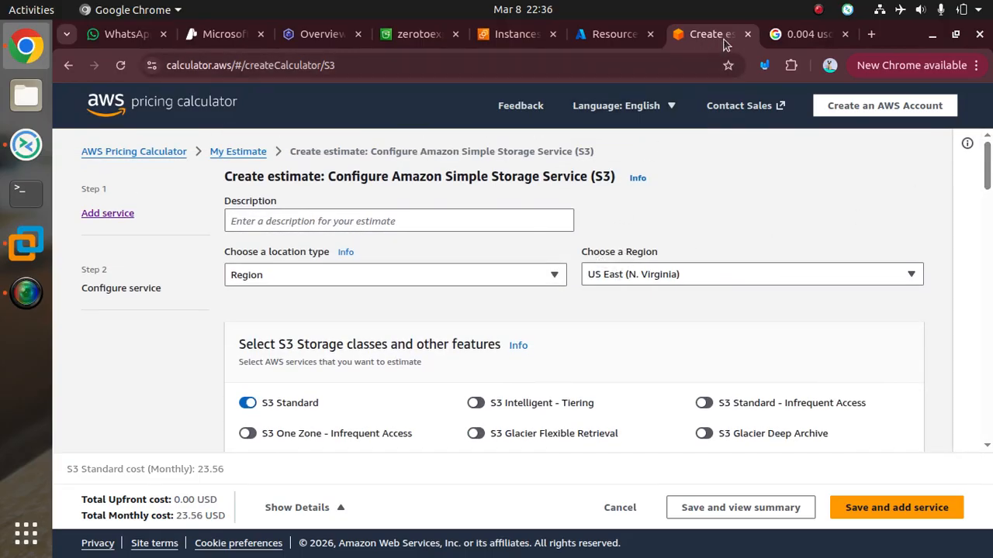
{"action": "left_click", "coordinate": [747, 35]}
{"action": "left_click", "coordinate": [514, 35]}
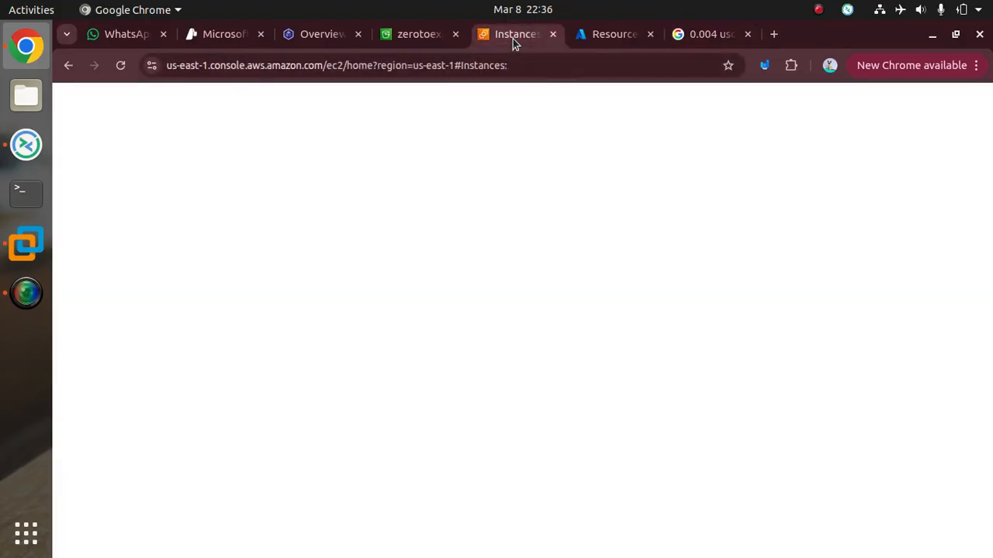
{"action": "key", "text": "F11"}
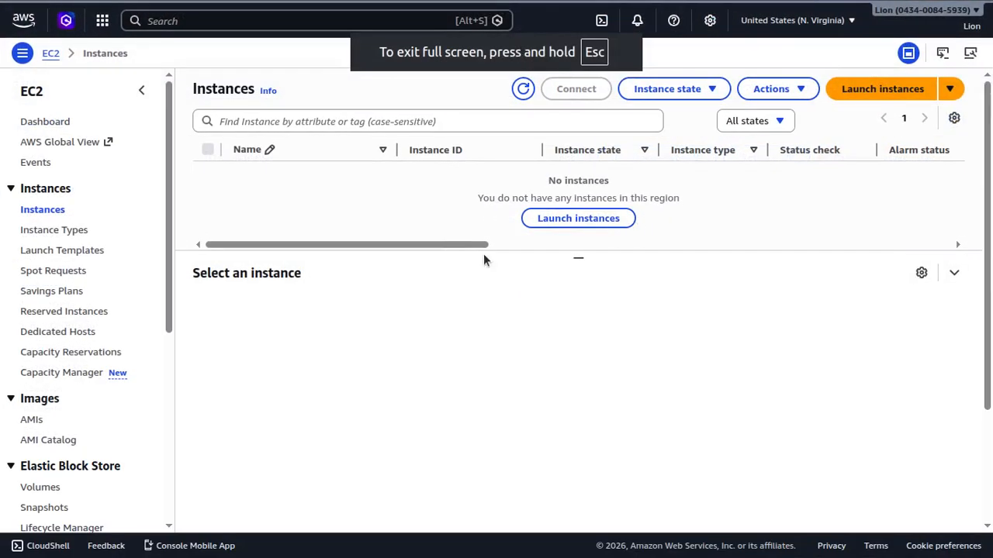
{"action": "left_click", "coordinate": [497, 45]}
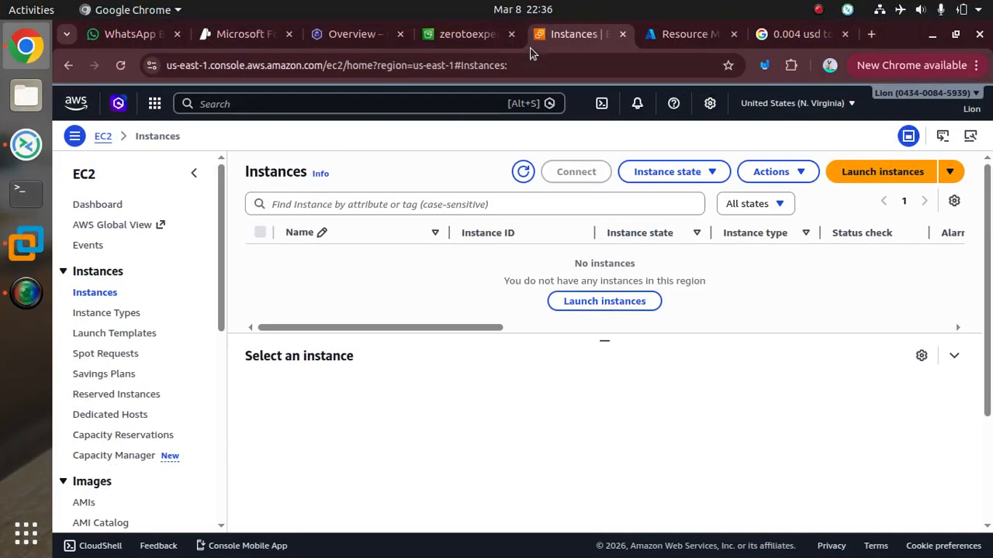
{"action": "left_click", "coordinate": [459, 35]}
{"action": "key", "text": "F11"}
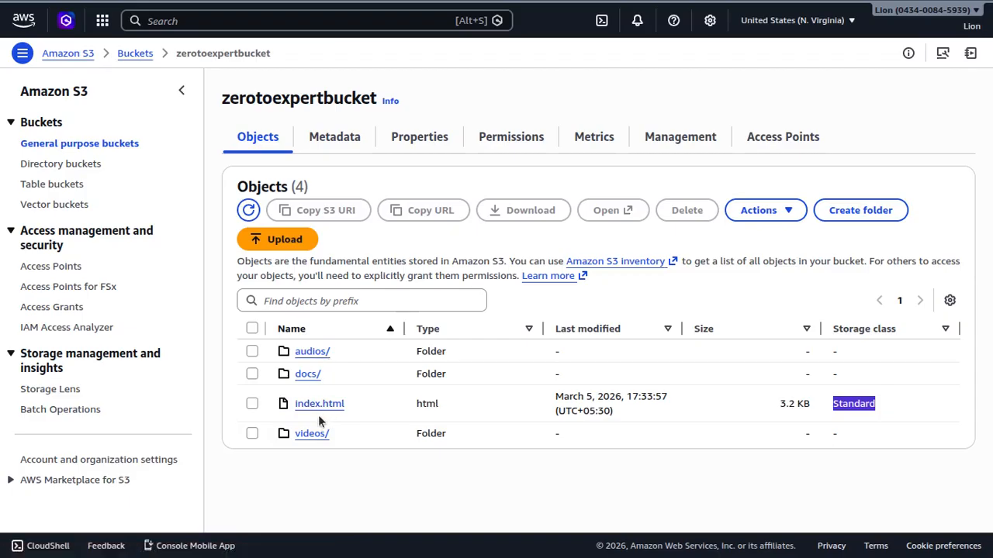
{"action": "left_click", "coordinate": [252, 405]}
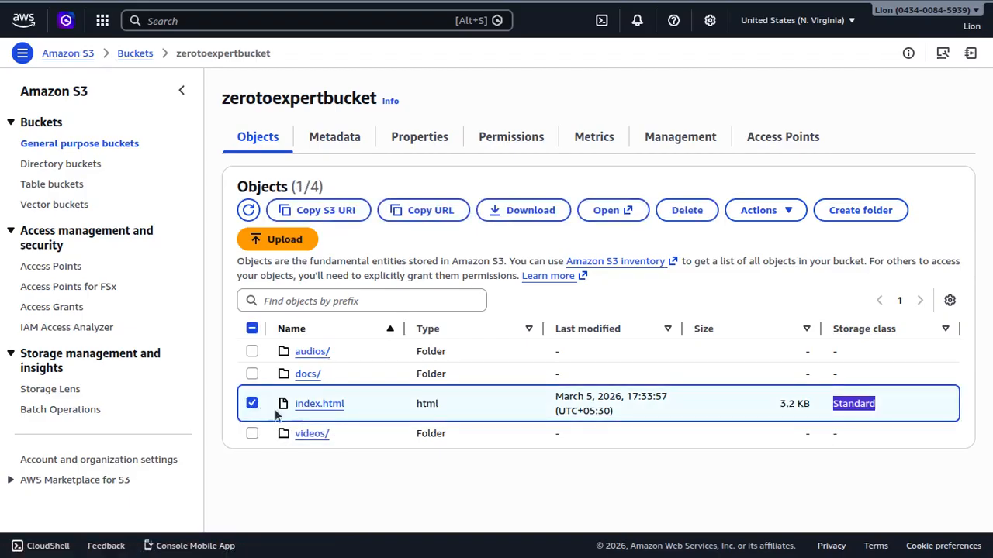
Step: Copy the object URL of index.html and open it in a separate browser page to test public access
{"action": "left_click", "coordinate": [419, 217]}
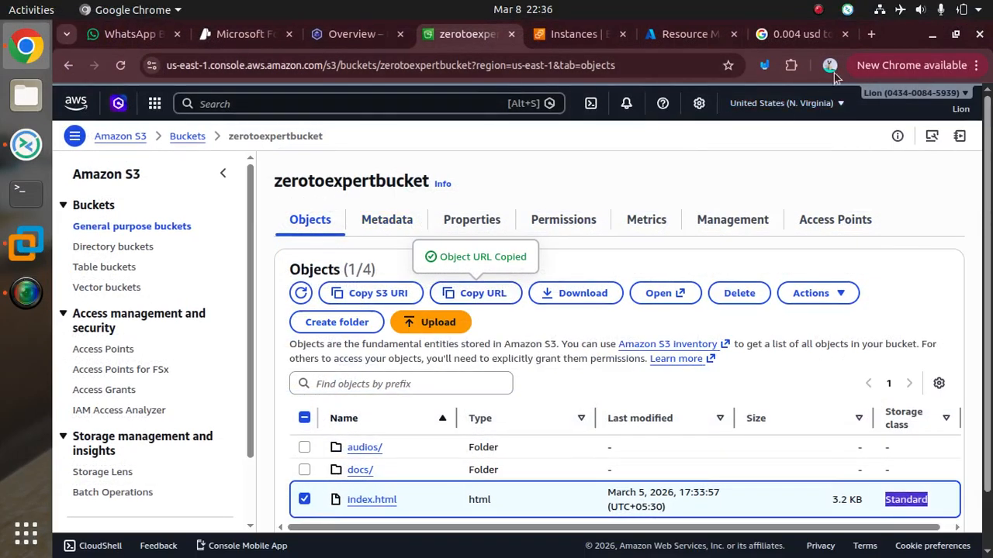
{"action": "left_click", "coordinate": [871, 34]}
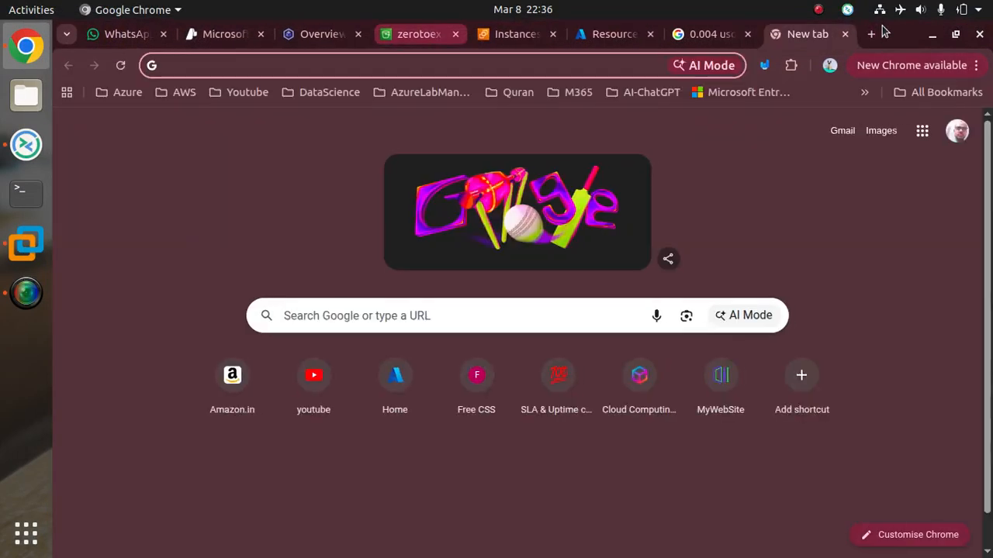
{"action": "key", "text": "ctrl+v"}
{"action": "key", "text": "Return"}
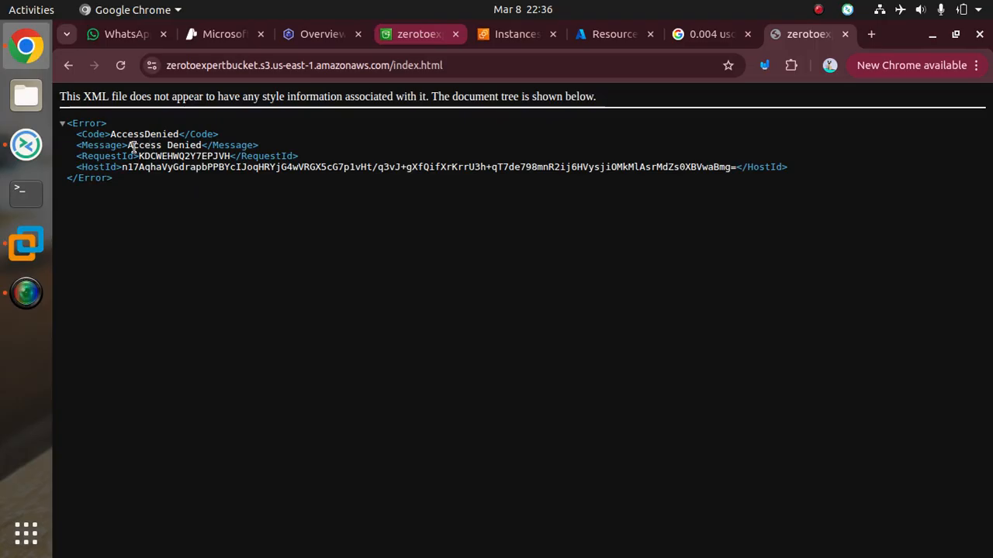
{"action": "left_click_drag", "start_coordinate": [127, 145], "coordinate": [199, 145]}
Step: Return to the zerotoexpertbucket object list in full screen and deselect index.html
{"action": "left_click", "coordinate": [410, 36]}
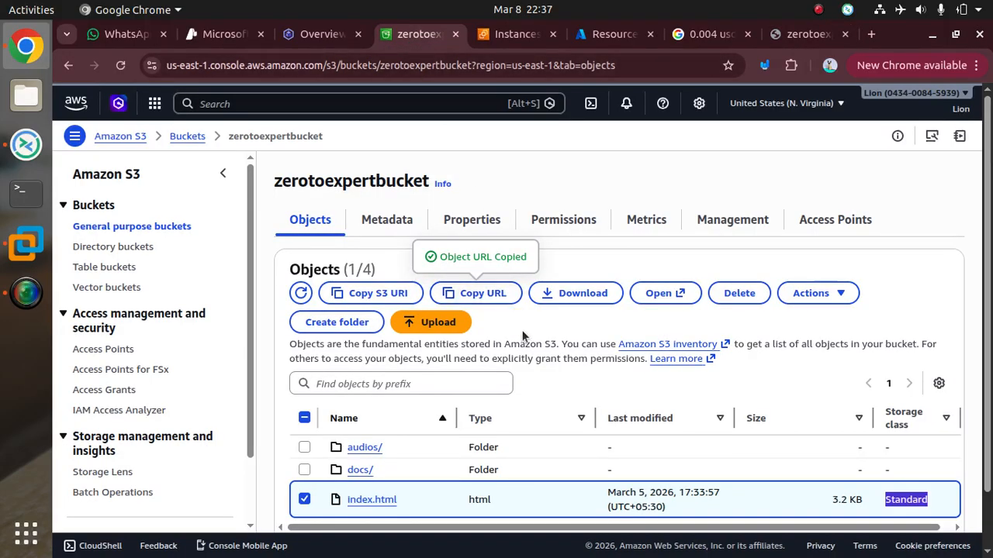
{"action": "key", "text": "F11"}
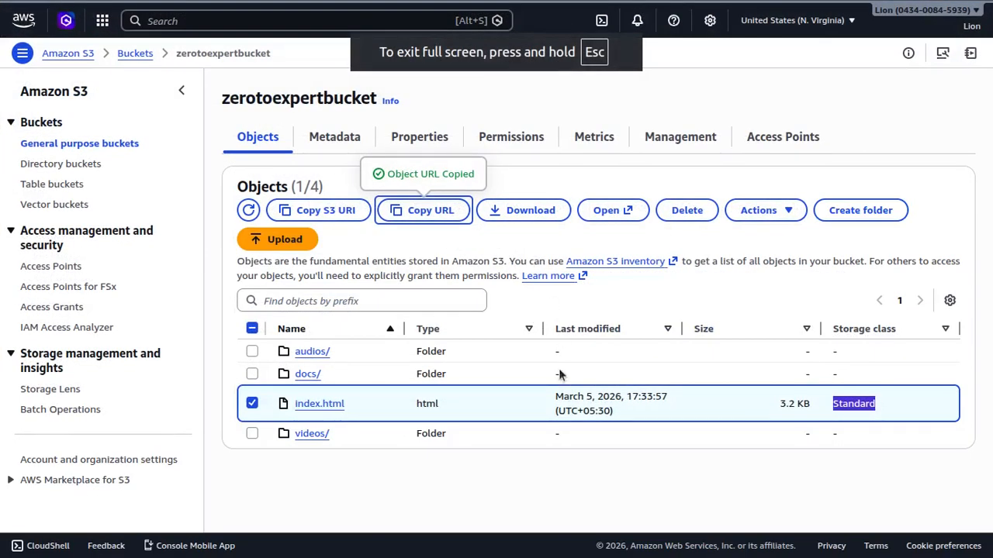
{"action": "left_click", "coordinate": [534, 471]}
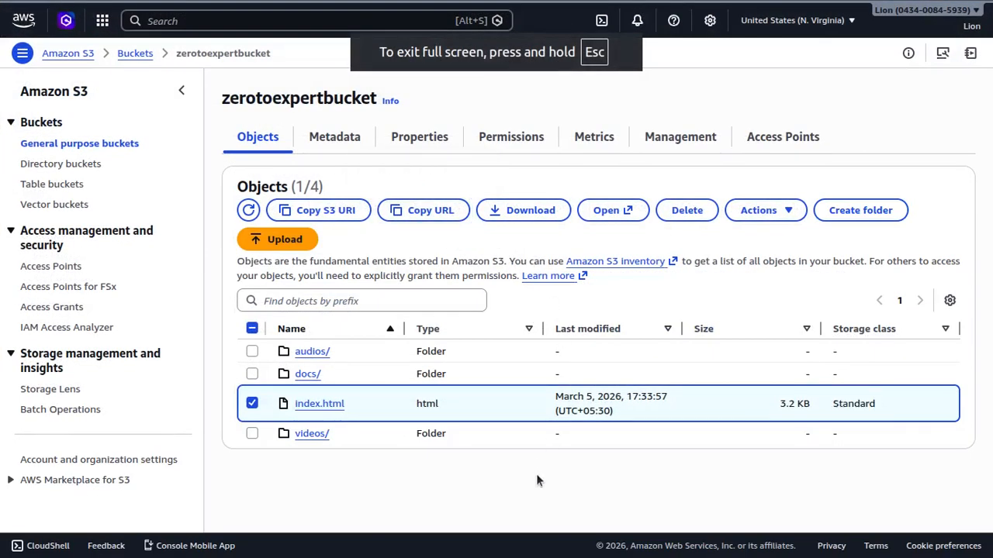
{"action": "left_click", "coordinate": [252, 403]}
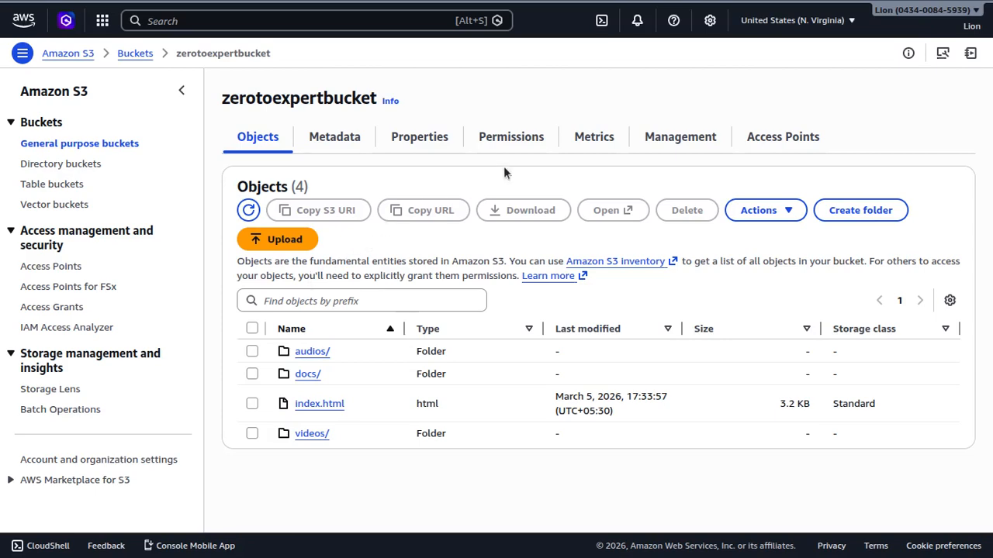
Step: Open the permissions of zerotoexpertbucket and expand the individual Block Public Access settings
{"action": "left_click", "coordinate": [514, 140]}
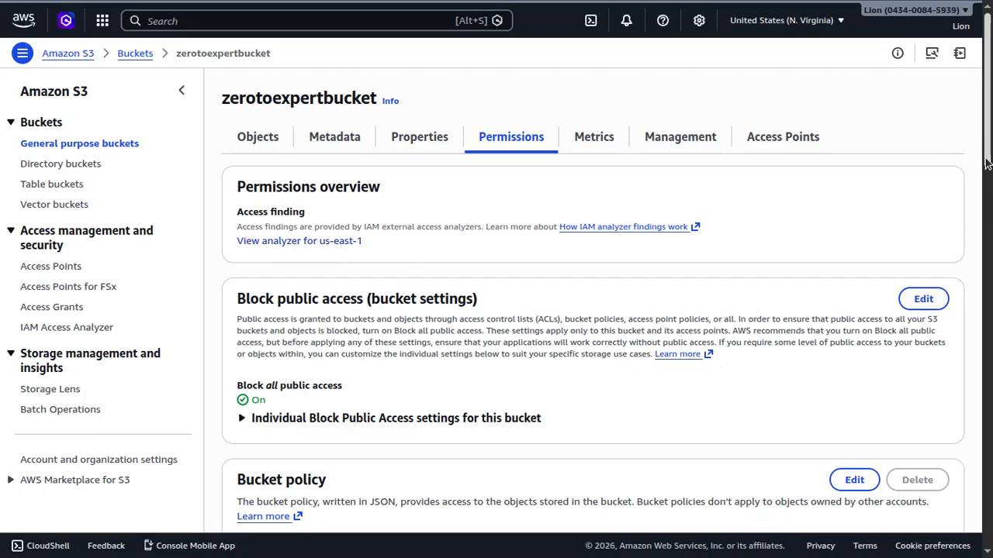
{"action": "scroll", "coordinate": [987, 161], "scroll_direction": "down", "scroll_amount": 3}
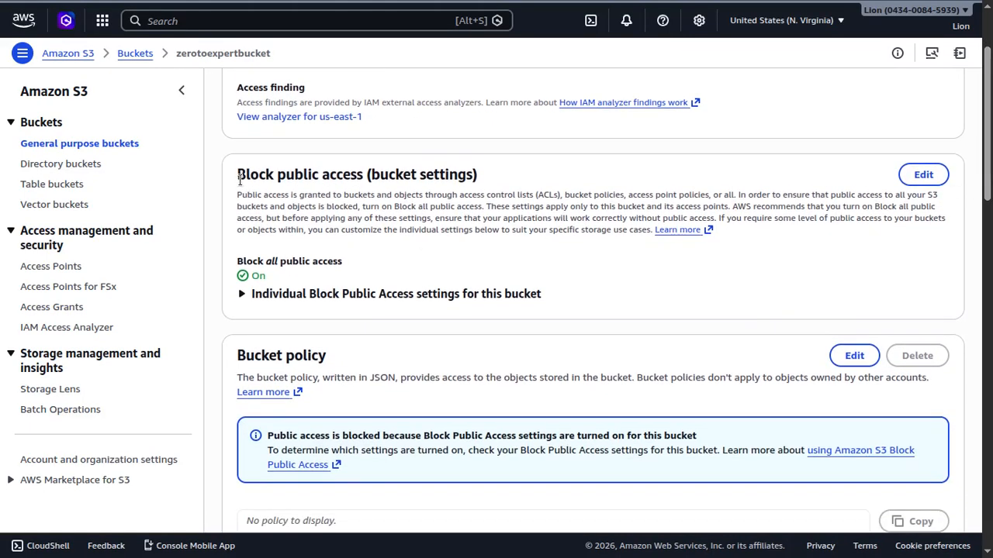
{"action": "left_click_drag", "start_coordinate": [239, 180], "coordinate": [357, 180]}
{"action": "left_click", "coordinate": [348, 200]}
{"action": "left_click_drag", "start_coordinate": [237, 180], "coordinate": [363, 176]}
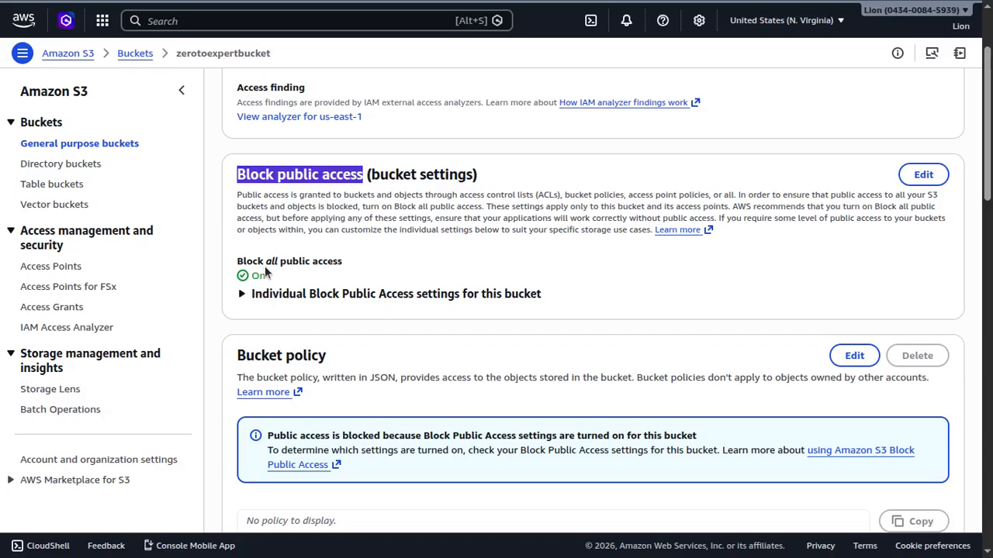
{"action": "left_click", "coordinate": [277, 301]}
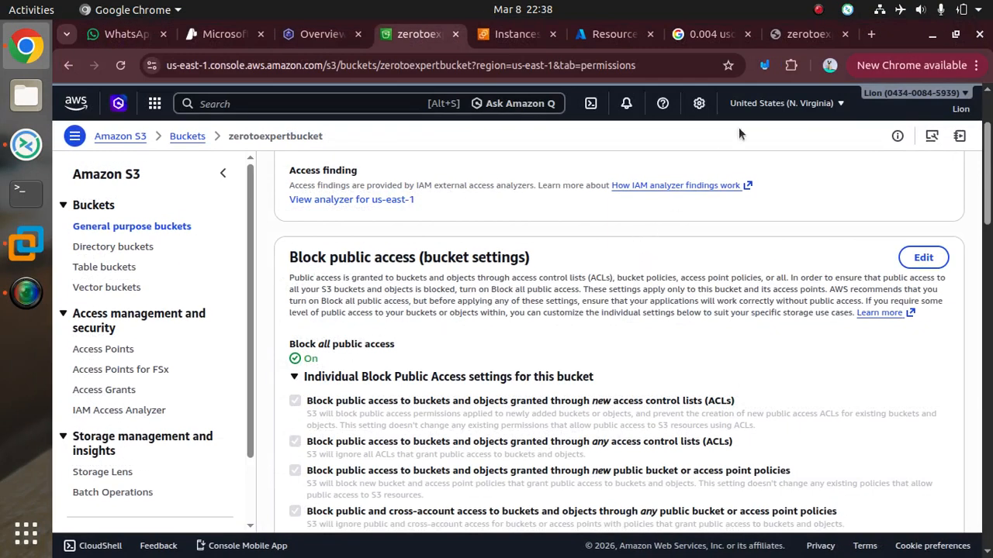
Step: Reload the index.html object URL and examine the response together with the bucket and file names in the address
{"action": "left_click", "coordinate": [799, 34]}
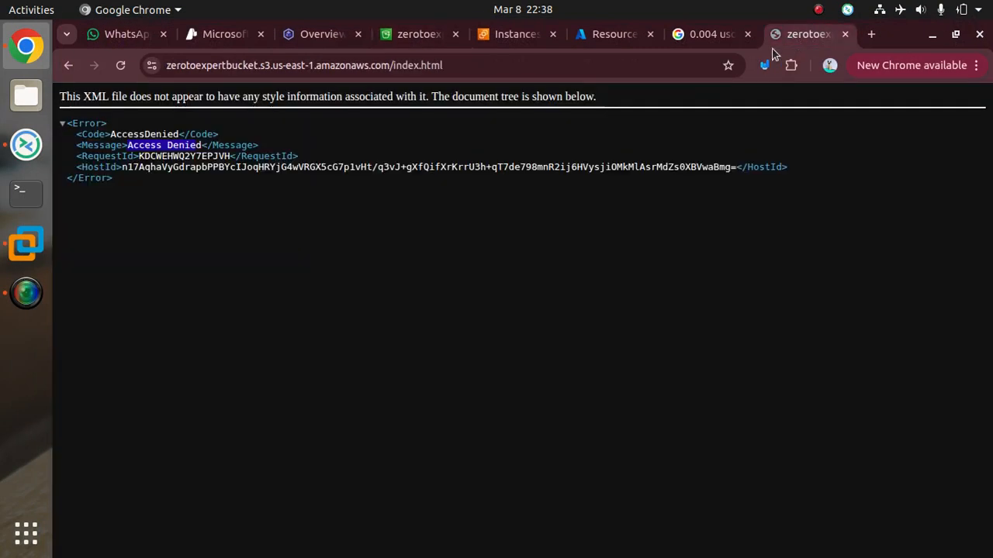
{"action": "left_click", "coordinate": [121, 73]}
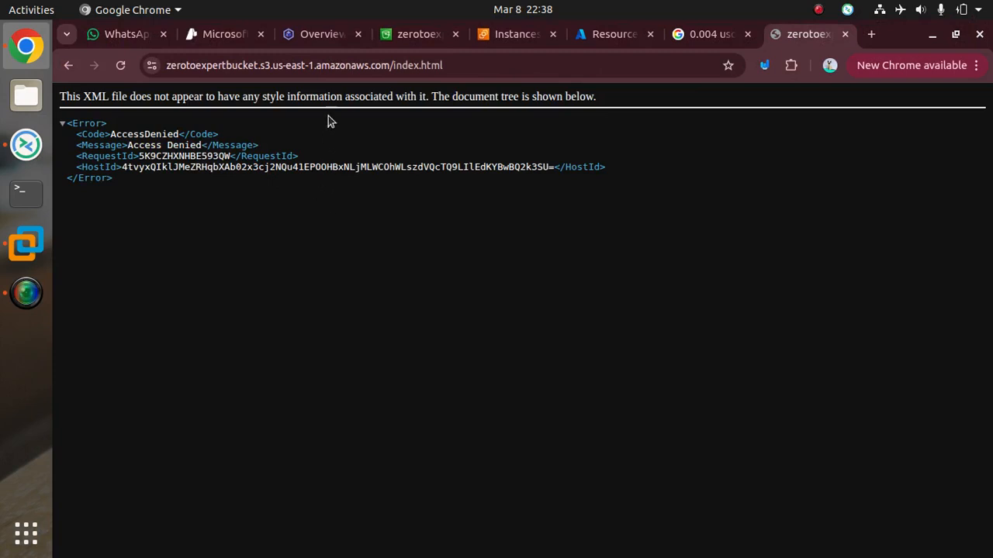
{"action": "left_click", "coordinate": [399, 34]}
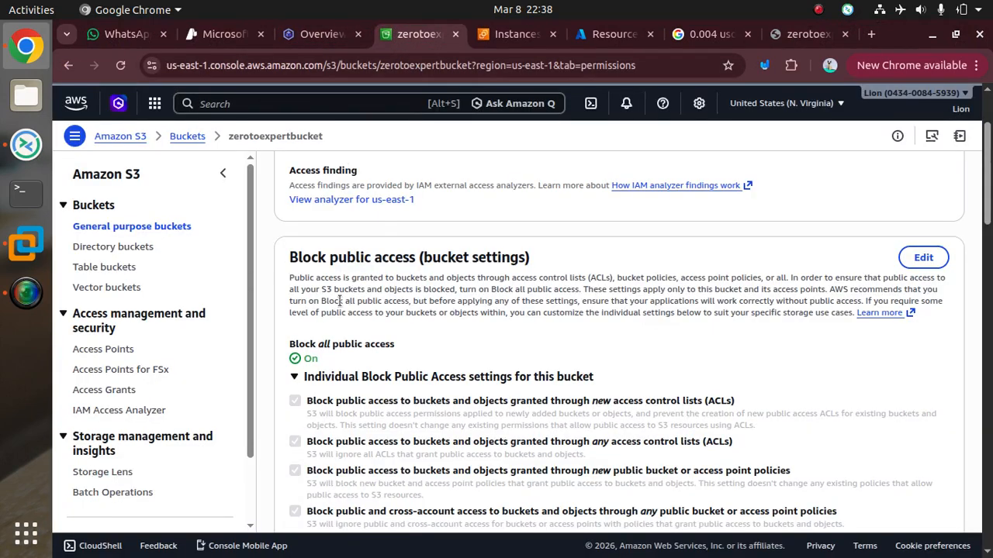
{"action": "left_click", "coordinate": [802, 34]}
{"action": "left_click_drag", "start_coordinate": [394, 68], "coordinate": [444, 68]}
{"action": "left_click_drag", "start_coordinate": [197, 69], "coordinate": [283, 68]}
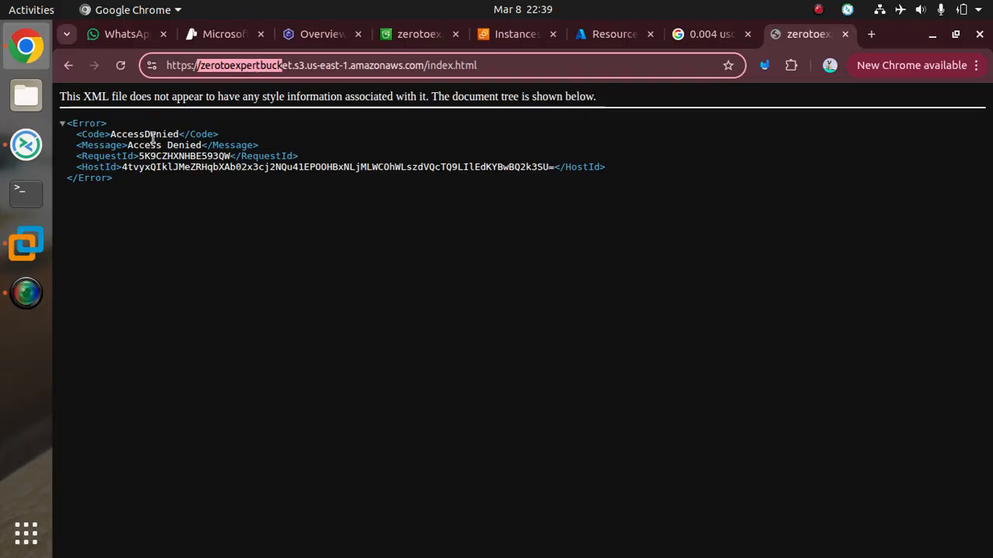
Step: Return to the bucket permissions and review the Block all public access status in full screen
{"action": "left_click", "coordinate": [415, 34]}
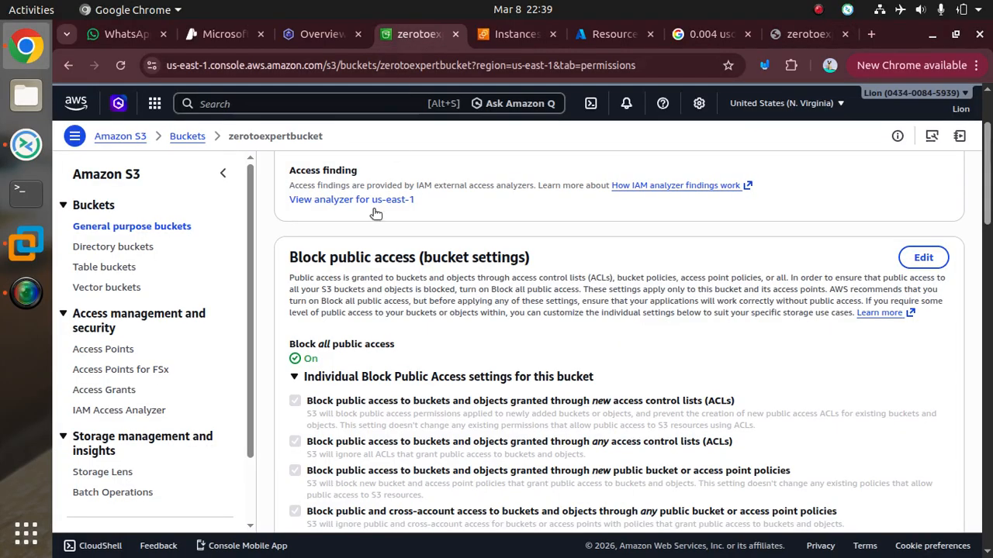
{"action": "left_click_drag", "start_coordinate": [329, 256], "coordinate": [417, 257]}
{"action": "left_click_drag", "start_coordinate": [289, 257], "coordinate": [325, 256]}
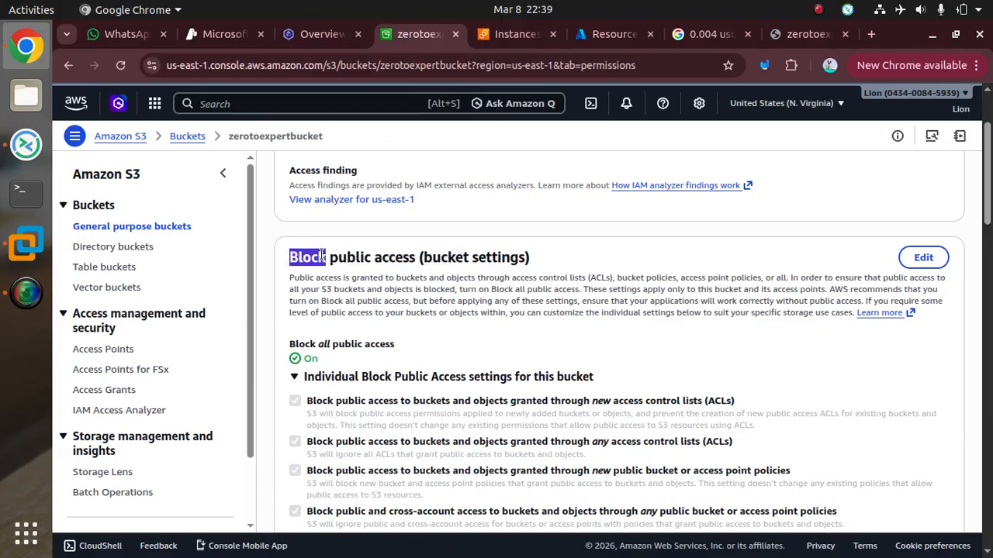
{"action": "left_click_drag", "start_coordinate": [296, 365], "coordinate": [325, 359]}
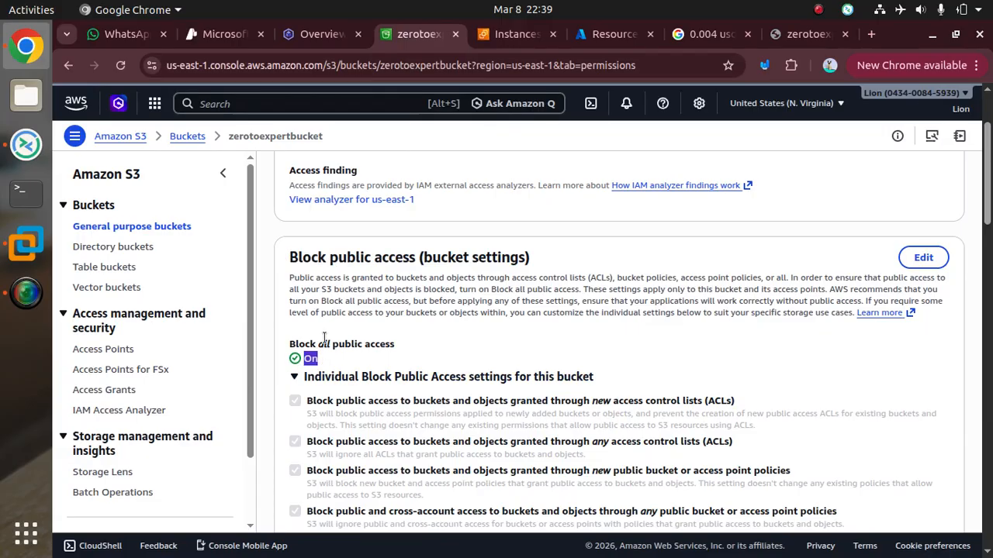
{"action": "key", "text": "F11"}
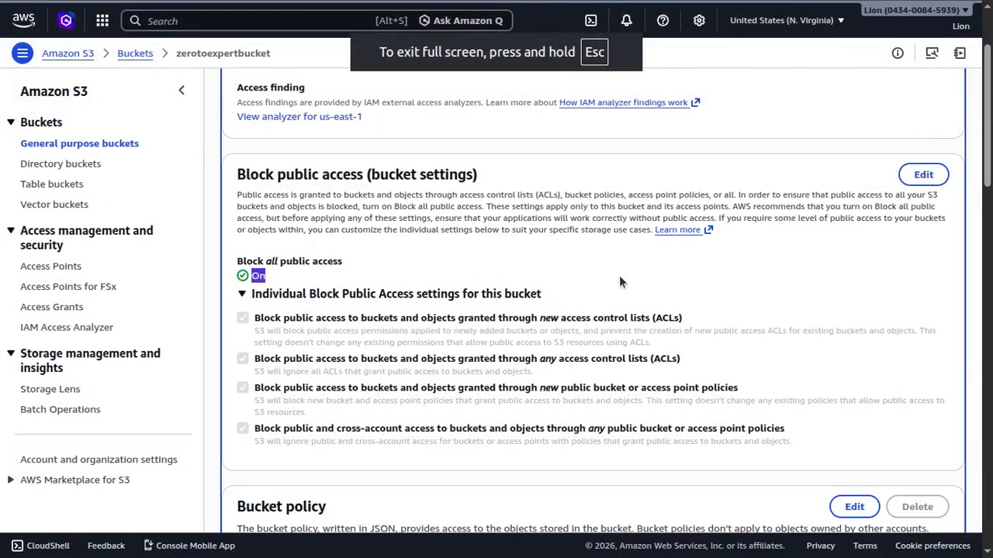
Step: Edit the bucket's Block public access settings and clear Block all public access
{"action": "left_click", "coordinate": [928, 176]}
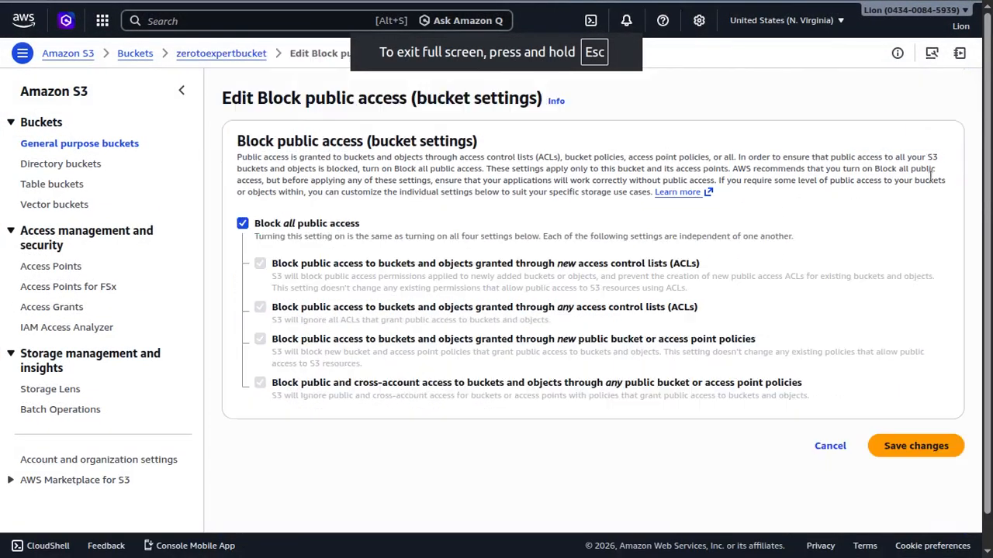
{"action": "left_click", "coordinate": [243, 224]}
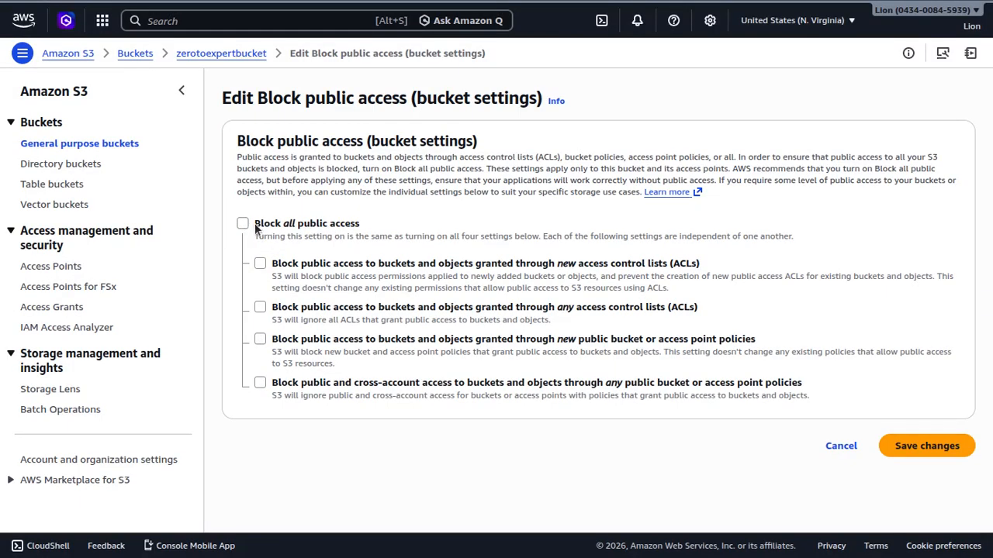
{"action": "left_click_drag", "start_coordinate": [255, 226], "coordinate": [280, 225]}
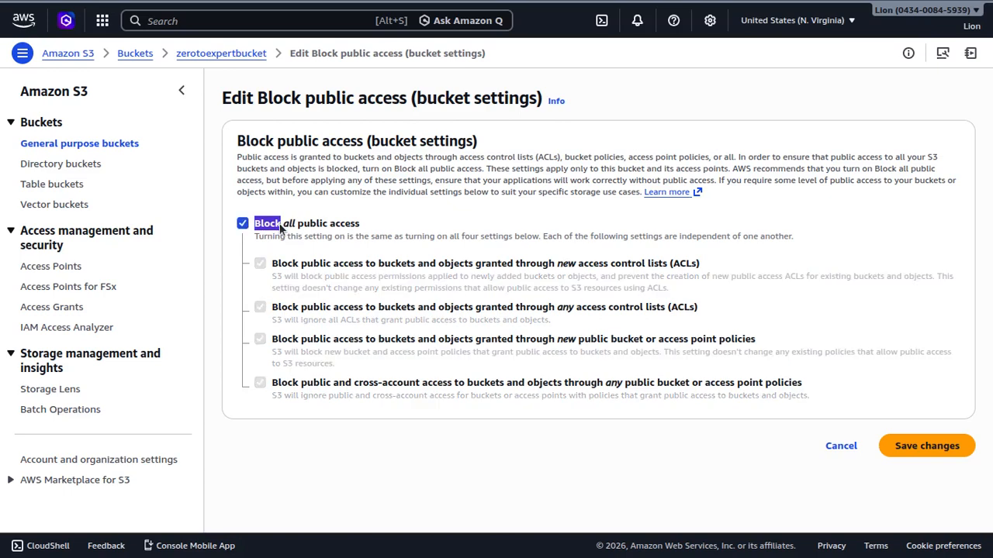
{"action": "left_click", "coordinate": [246, 225]}
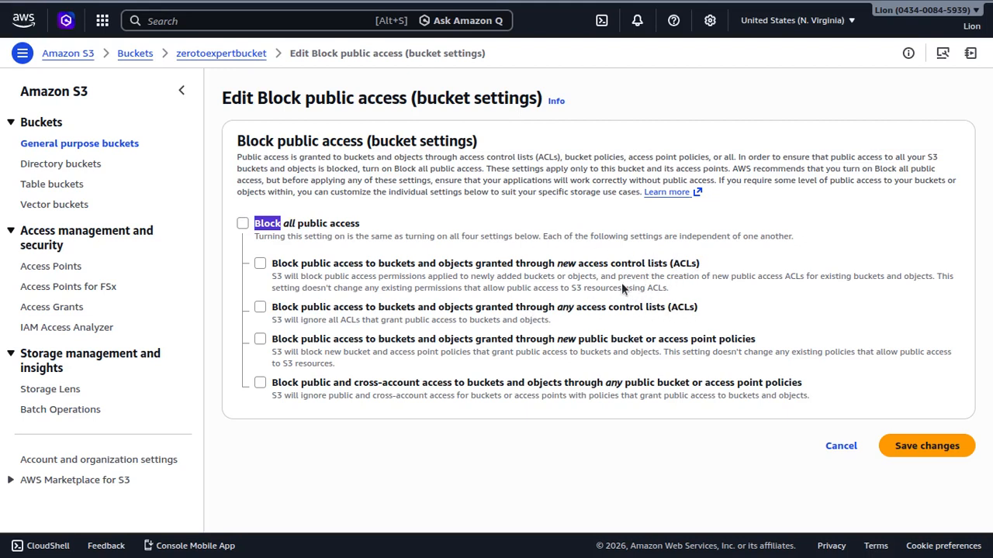
{"action": "left_click", "coordinate": [402, 226]}
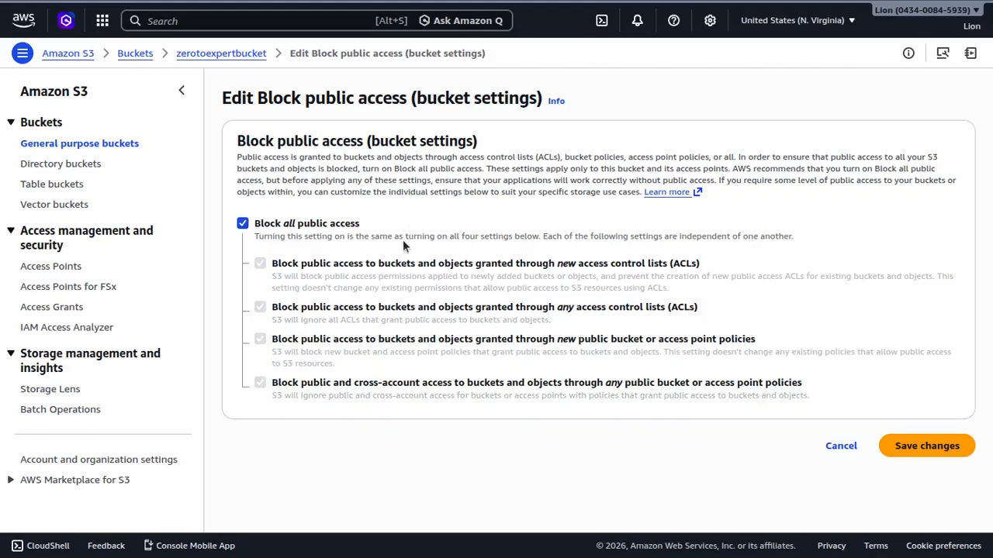
{"action": "left_click", "coordinate": [285, 224]}
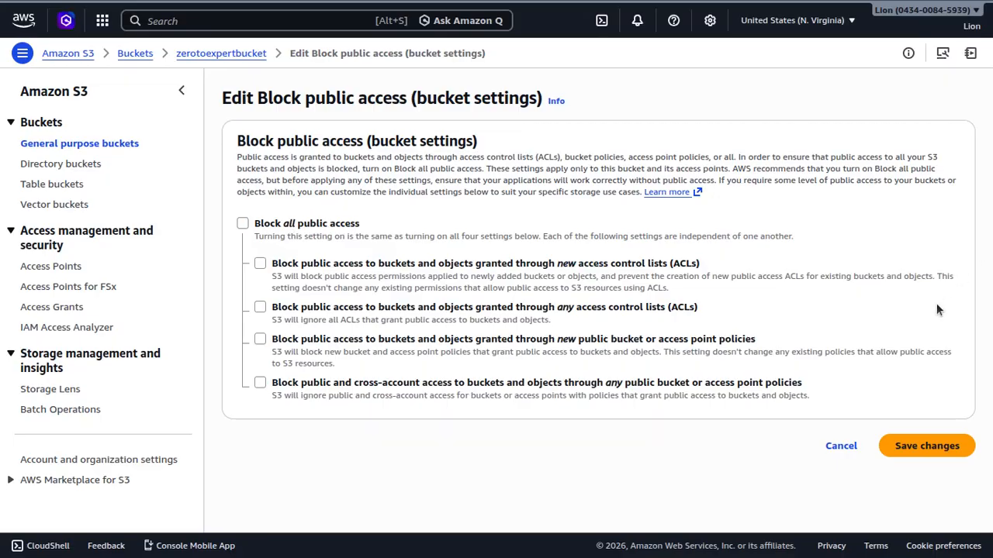
Step: Save the Block public access changes by entering "confirm" in the confirmation dialog, and dismiss the notification
{"action": "left_click", "coordinate": [920, 455]}
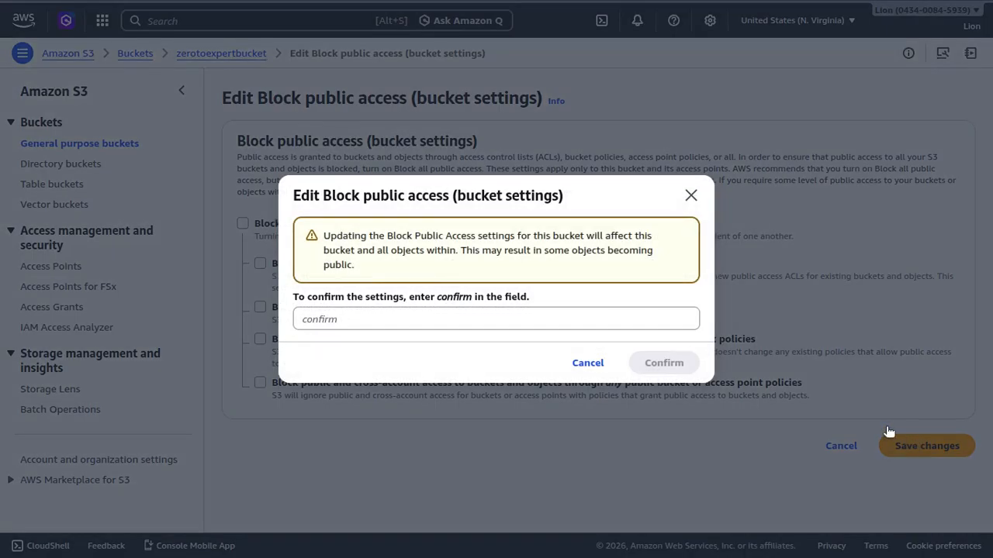
{"action": "double_click", "coordinate": [439, 299]}
{"action": "mouse_move", "coordinate": [449, 299]}
{"action": "left_mouse_down"}
{"action": "mouse_move", "coordinate": [469, 317]}
{"action": "mouse_move", "coordinate": [436, 308]}
{"action": "left_mouse_up"}
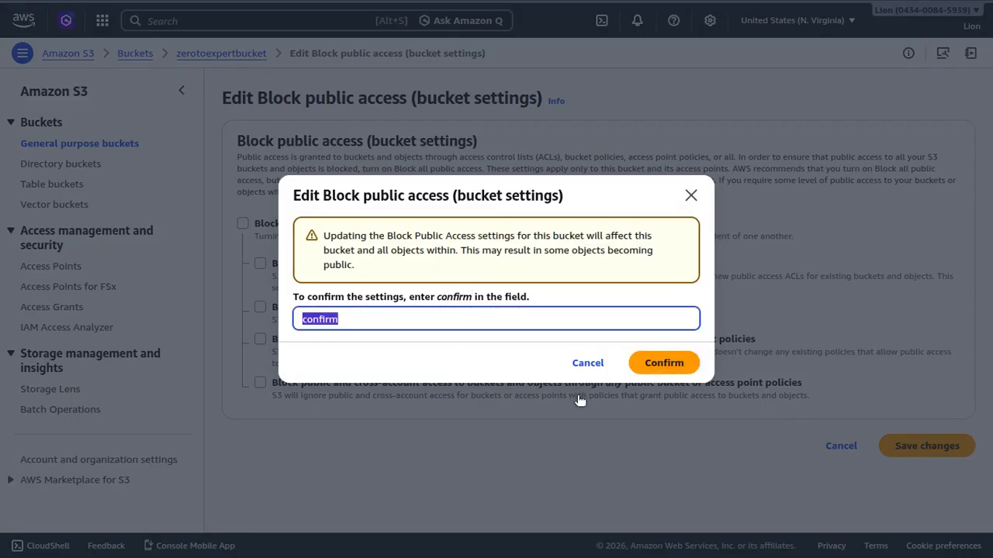
{"action": "left_click", "coordinate": [396, 350]}
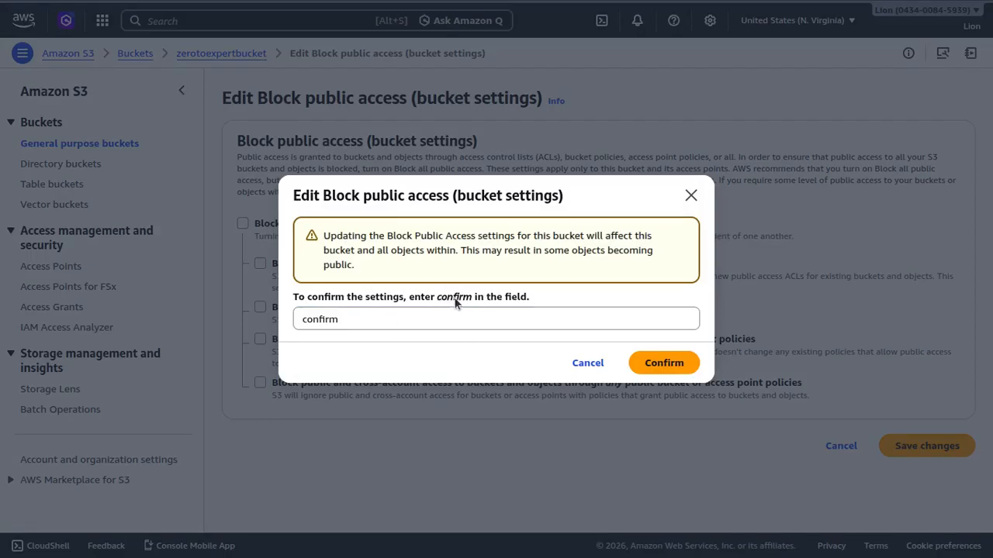
{"action": "left_click", "coordinate": [665, 362]}
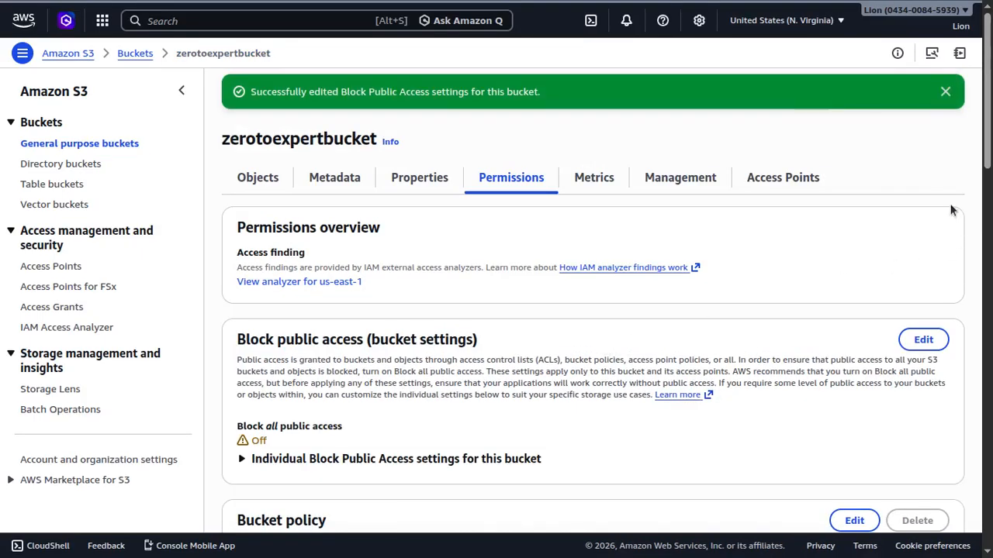
{"action": "left_click", "coordinate": [935, 94]}
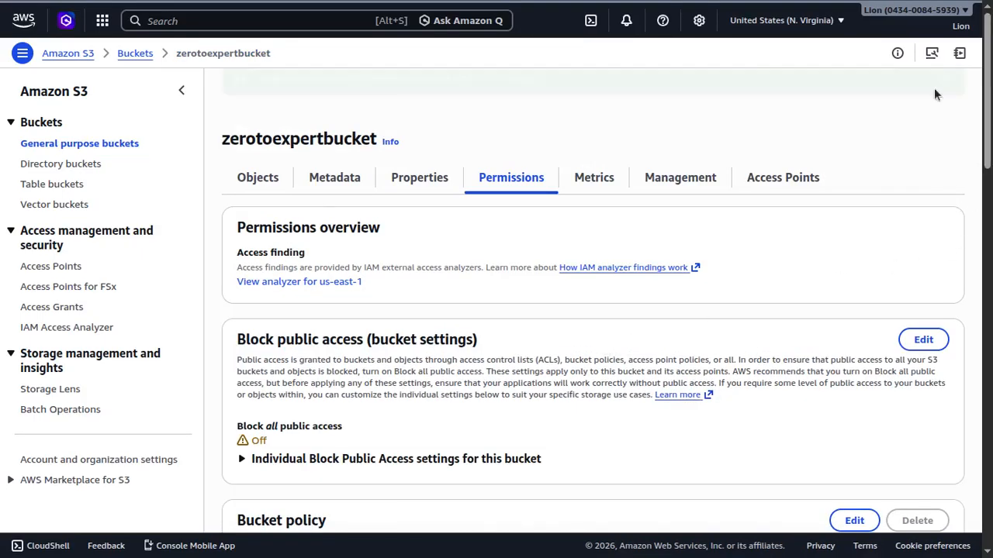
Step: Reload the index.html object URL to retest public access and return to the bucket permissions in full screen
{"action": "left_click", "coordinate": [497, 49]}
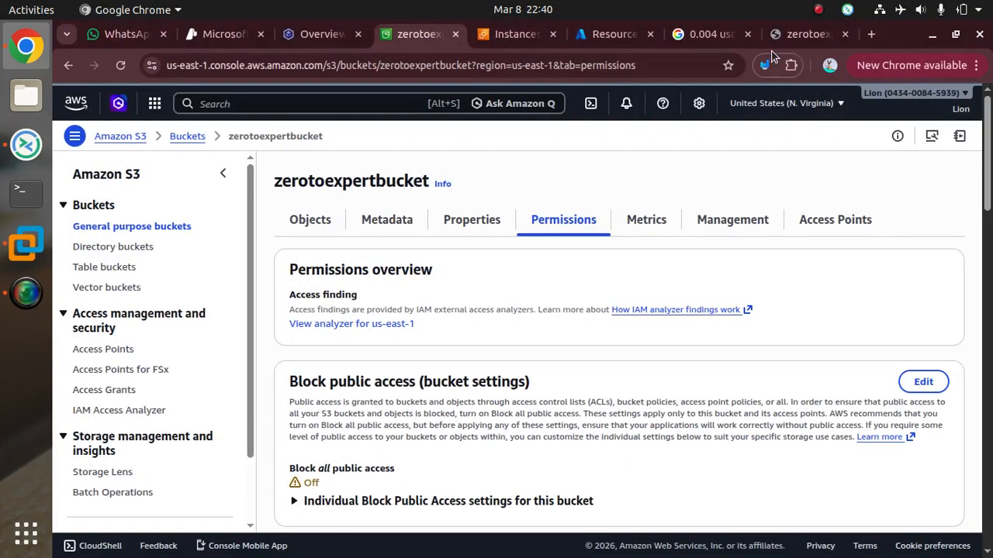
{"action": "left_click", "coordinate": [788, 36]}
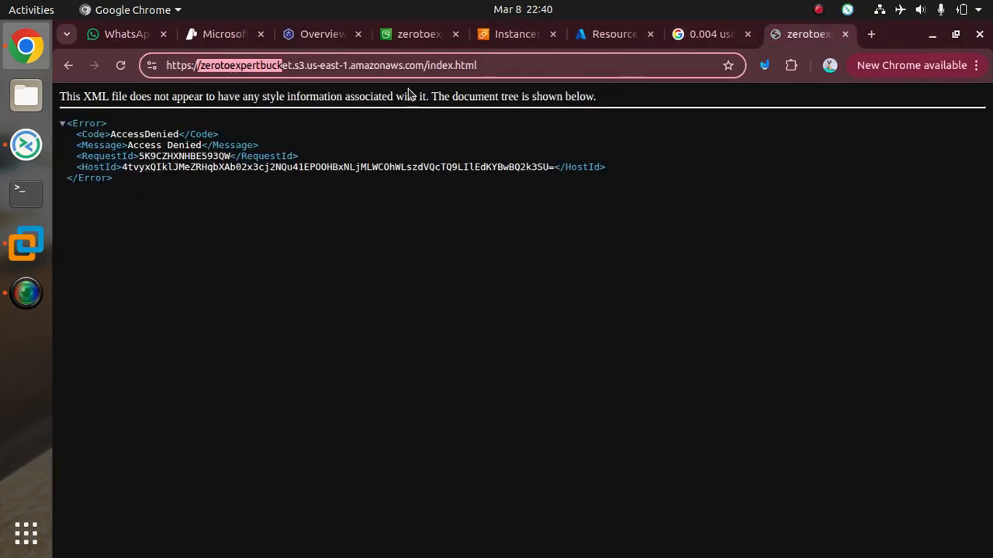
{"action": "left_click", "coordinate": [121, 66]}
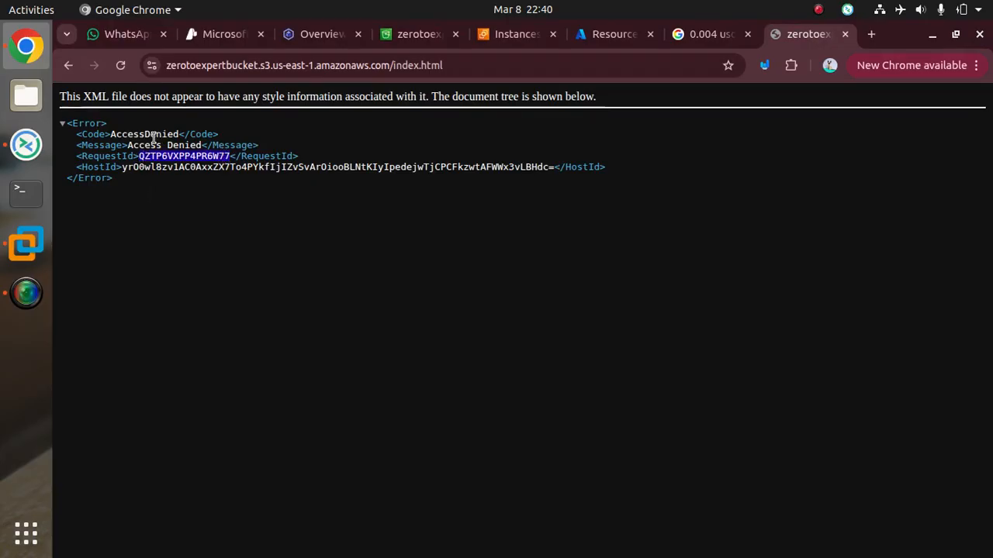
{"action": "left_click", "coordinate": [411, 34]}
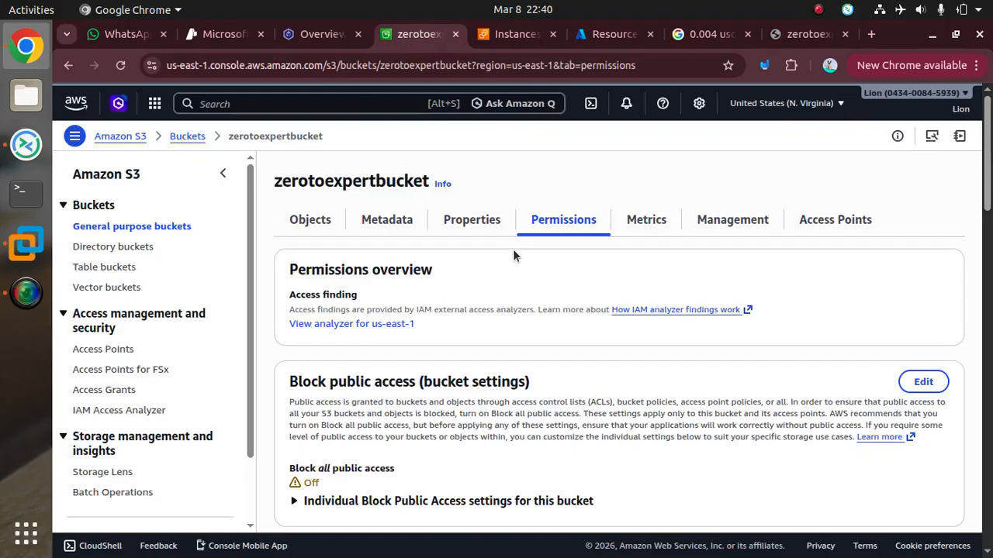
{"action": "key", "text": "F11"}
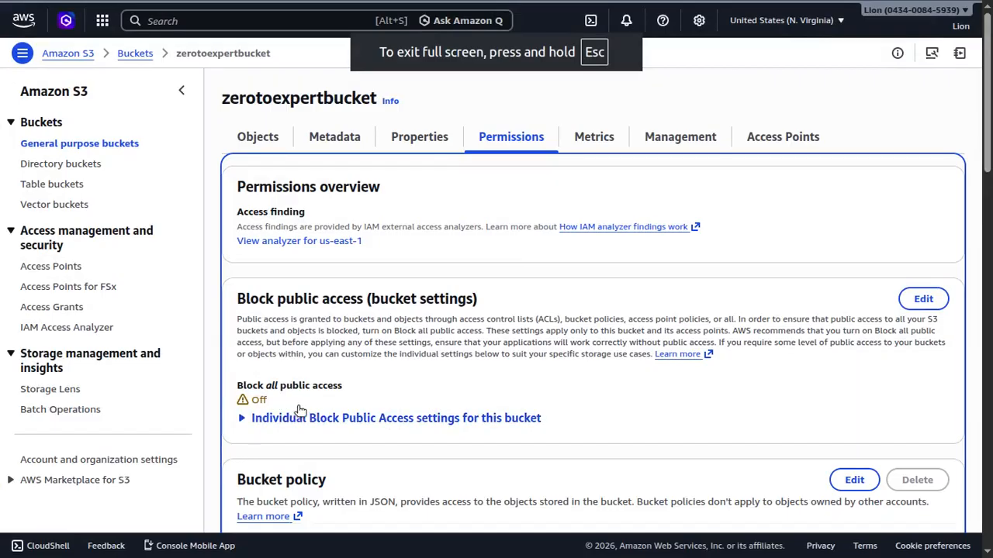
Step: Examine the bucket's Access control list section, including the Everyone (public access) grantee's object and bucket ACL permissions and the editing availability
{"action": "left_click_drag", "start_coordinate": [988, 155], "coordinate": [989, 405]}
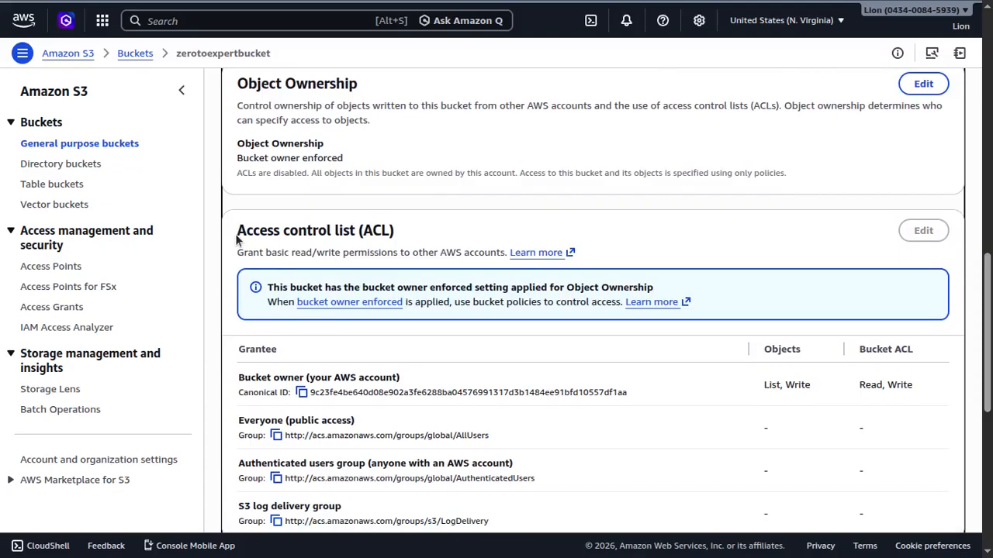
{"action": "left_click_drag", "start_coordinate": [235, 234], "coordinate": [392, 230]}
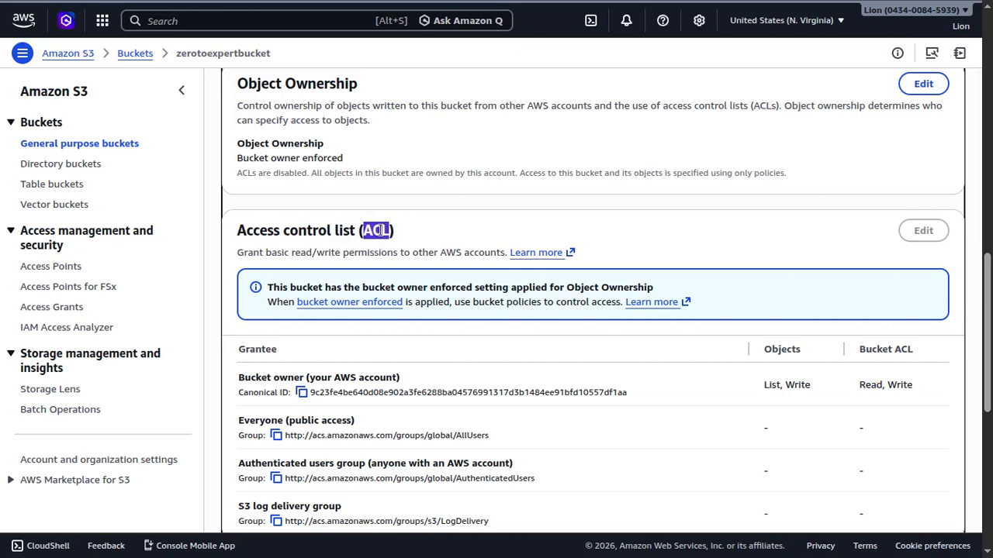
{"action": "left_click_drag", "start_coordinate": [238, 256], "coordinate": [502, 251]}
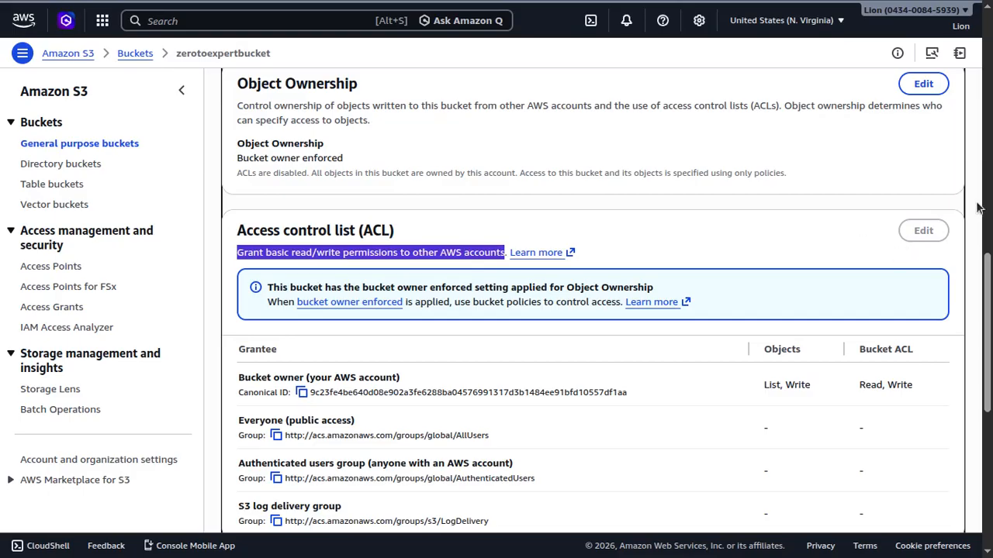
{"action": "left_click_drag", "start_coordinate": [988, 264], "coordinate": [987, 291]}
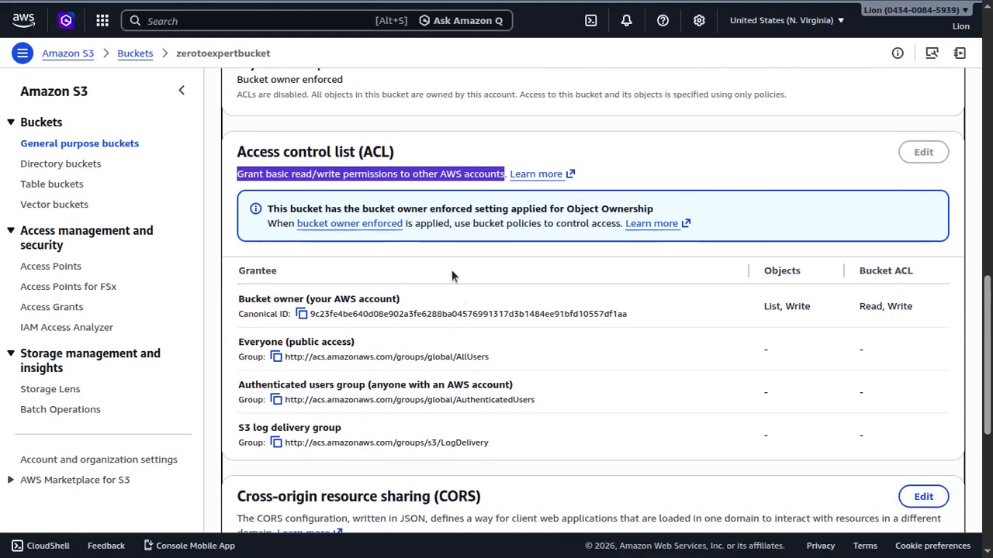
{"action": "left_click_drag", "start_coordinate": [362, 152], "coordinate": [392, 169]}
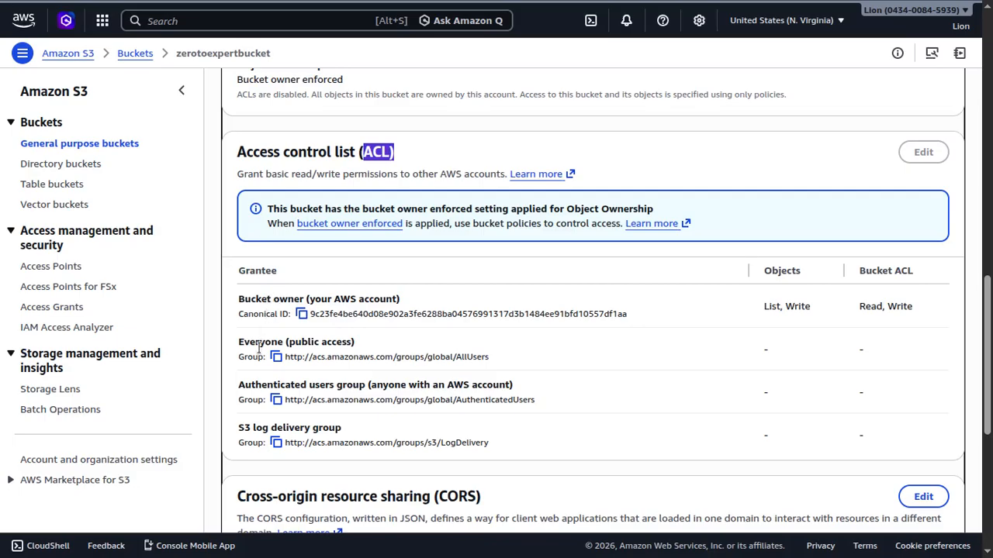
{"action": "left_click_drag", "start_coordinate": [244, 342], "coordinate": [352, 339]}
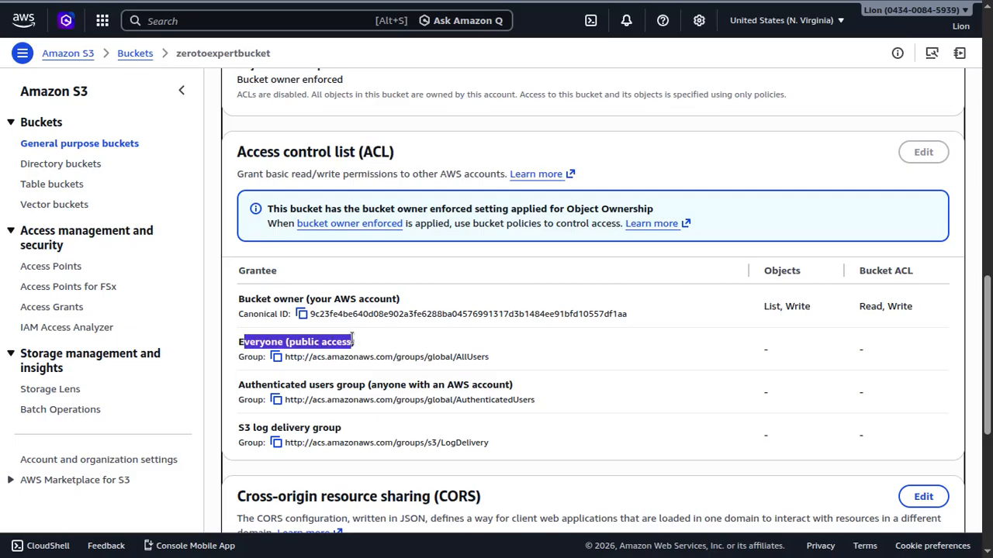
{"action": "left_click", "coordinate": [460, 337]}
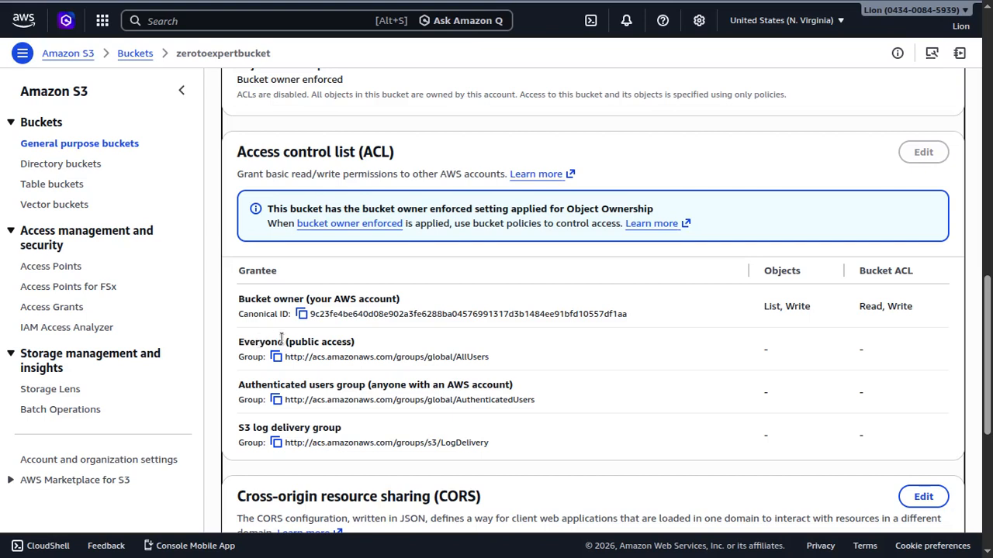
{"action": "double_click", "coordinate": [767, 350]}
{"action": "double_click", "coordinate": [862, 349]}
{"action": "left_click_drag", "start_coordinate": [238, 342], "coordinate": [291, 343]}
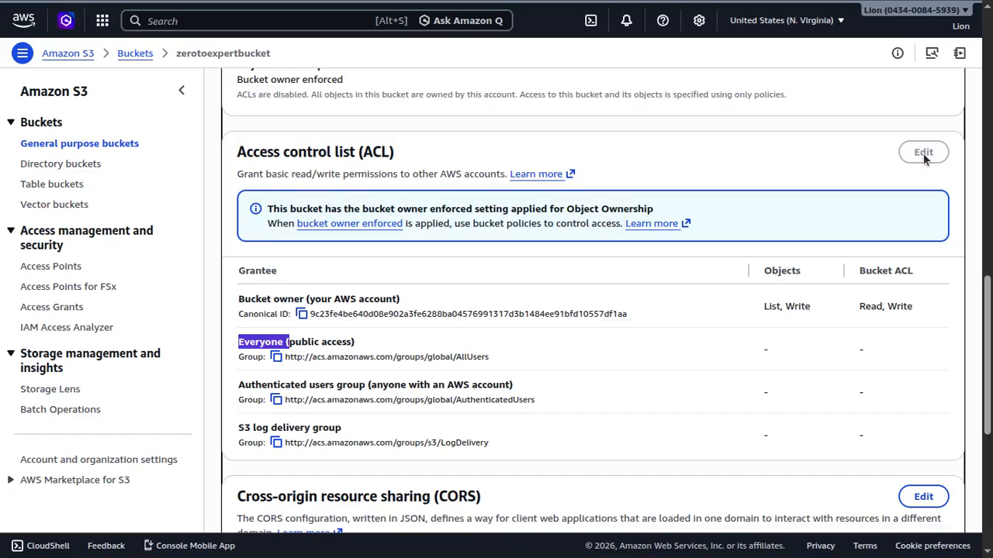
{"action": "left_click", "coordinate": [864, 170]}
{"action": "left_click_drag", "start_coordinate": [236, 153], "coordinate": [398, 153]}
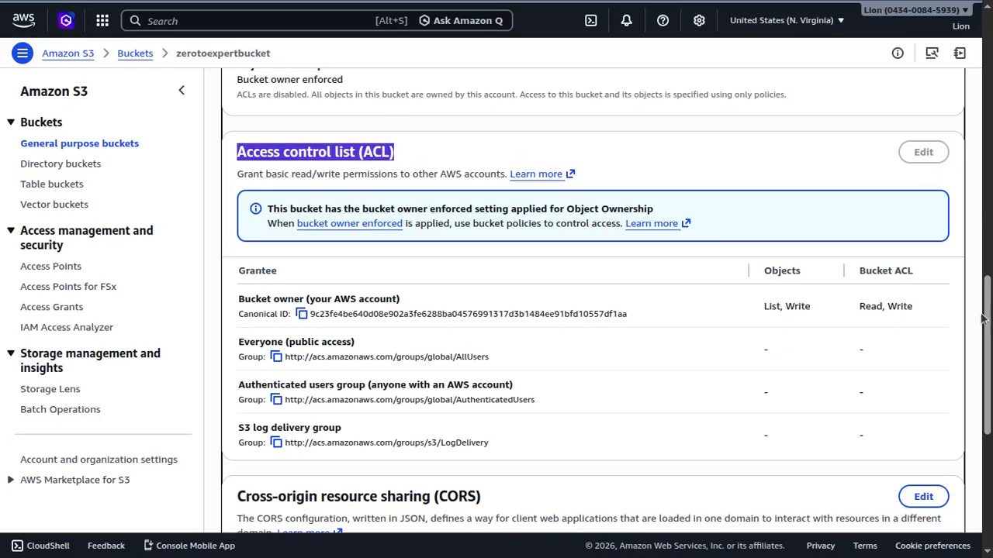
{"action": "left_click_drag", "start_coordinate": [983, 318], "coordinate": [990, 270]}
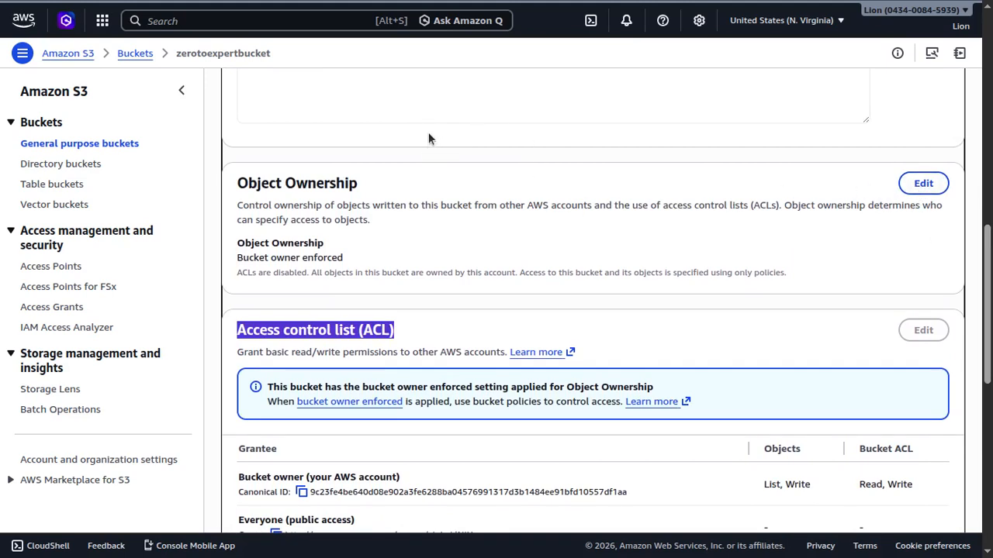
Step: Activate the page annotation pencil in red, sketch a small marked box above Object Ownership, and return to full screen
{"action": "mouse_move", "coordinate": [717, 2]}
{"action": "left_click", "coordinate": [497, 51]}
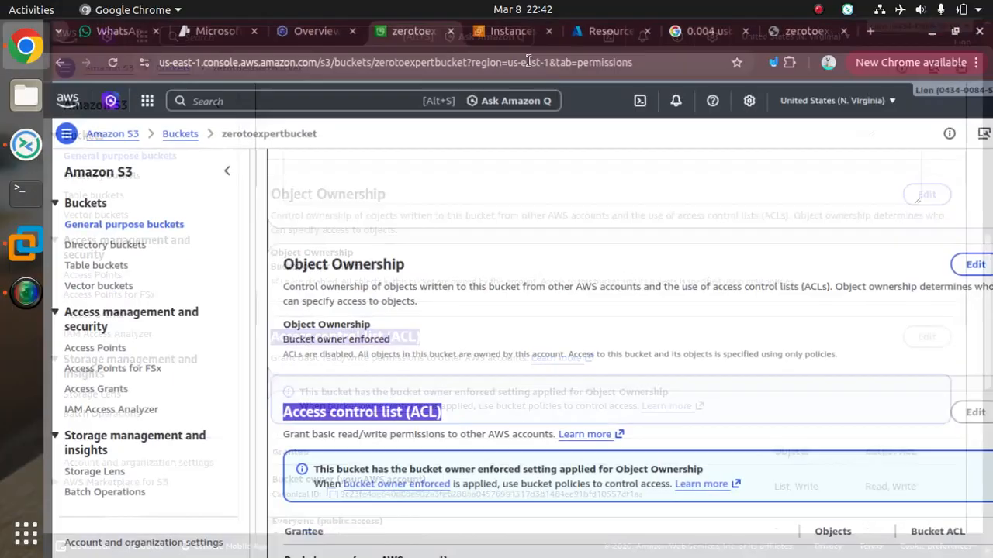
{"action": "left_click", "coordinate": [766, 66]}
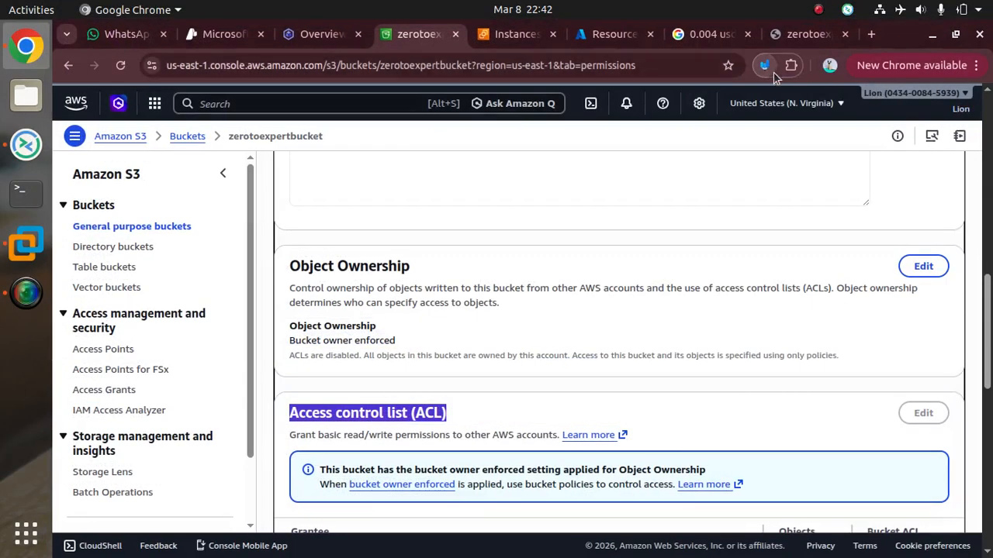
{"action": "left_click", "coordinate": [772, 125]}
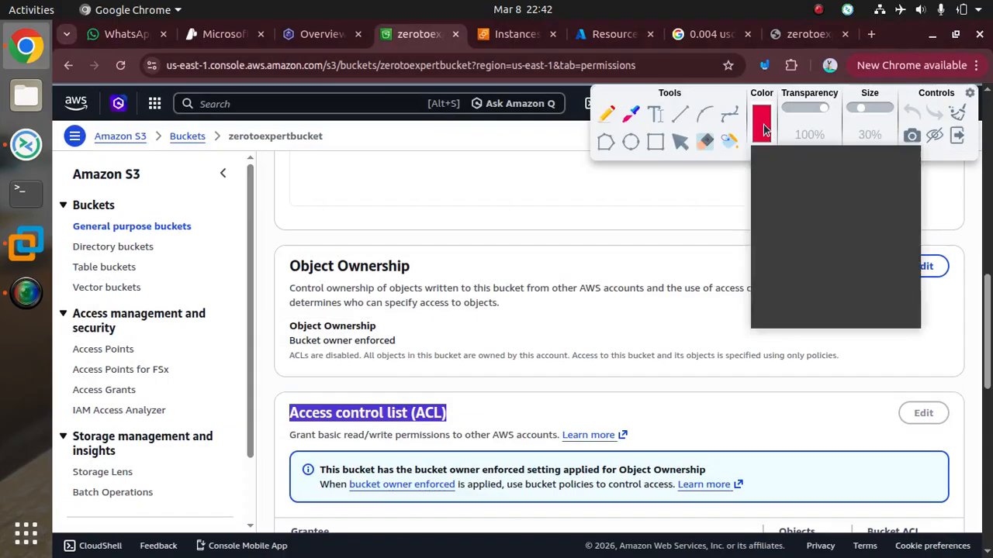
{"action": "left_click", "coordinate": [610, 116]}
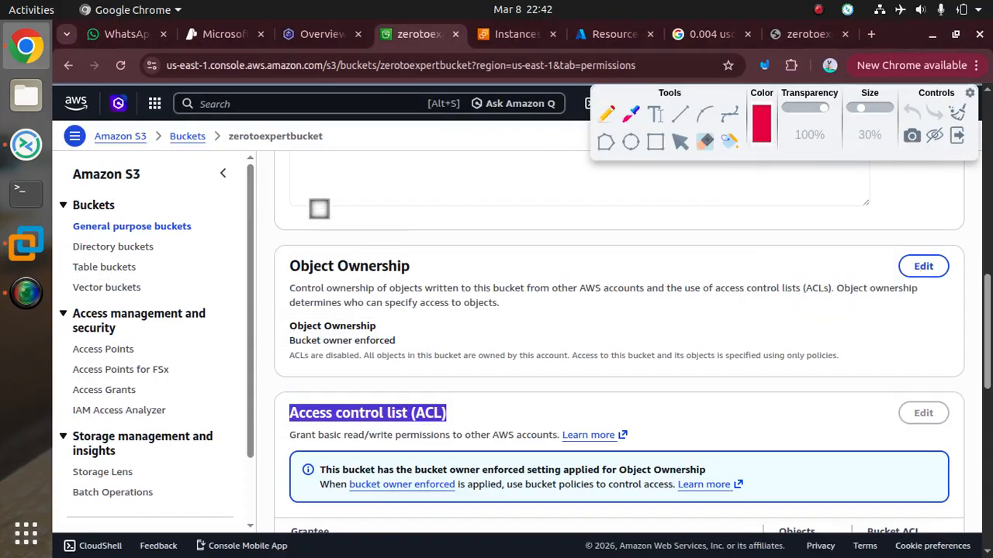
{"action": "left_click", "coordinate": [609, 116]}
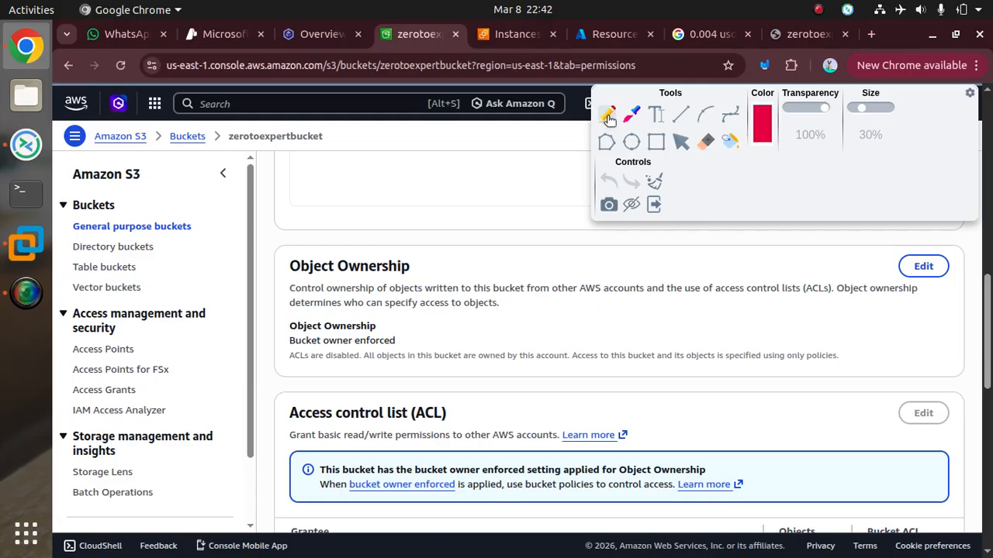
{"action": "mouse_move", "coordinate": [307, 199]}
{"action": "left_mouse_down"}
{"action": "mouse_move", "coordinate": [347, 191]}
{"action": "mouse_move", "coordinate": [347, 235]}
{"action": "mouse_move", "coordinate": [308, 235]}
{"action": "left_mouse_up"}
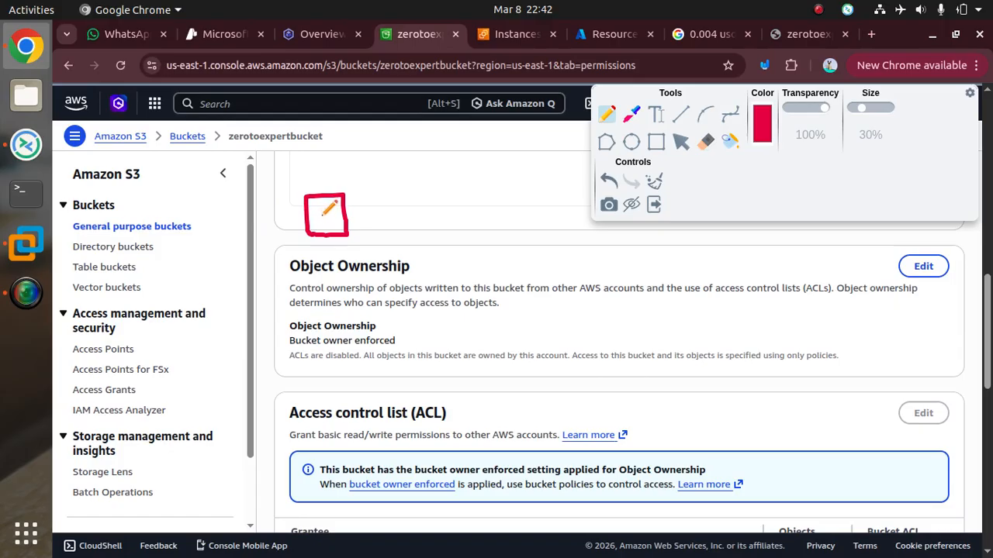
{"action": "left_click_drag", "start_coordinate": [326, 211], "coordinate": [340, 217]}
{"action": "key", "text": "F11"}
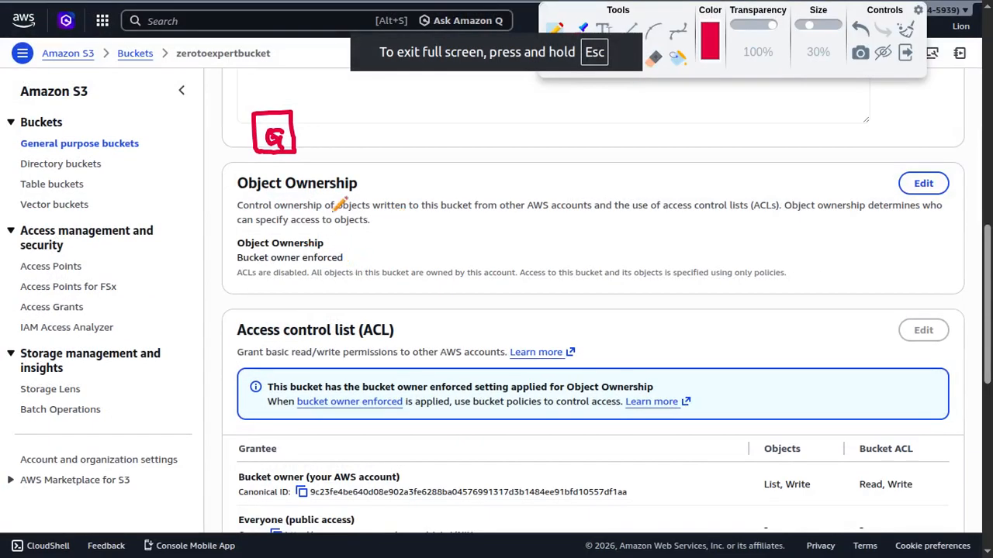
Step: Sketch an arrow to the small box, a key shape beside it, and a curve leading to a larger box with a dotted keypad
{"action": "left_click_drag", "start_coordinate": [223, 169], "coordinate": [253, 141]}
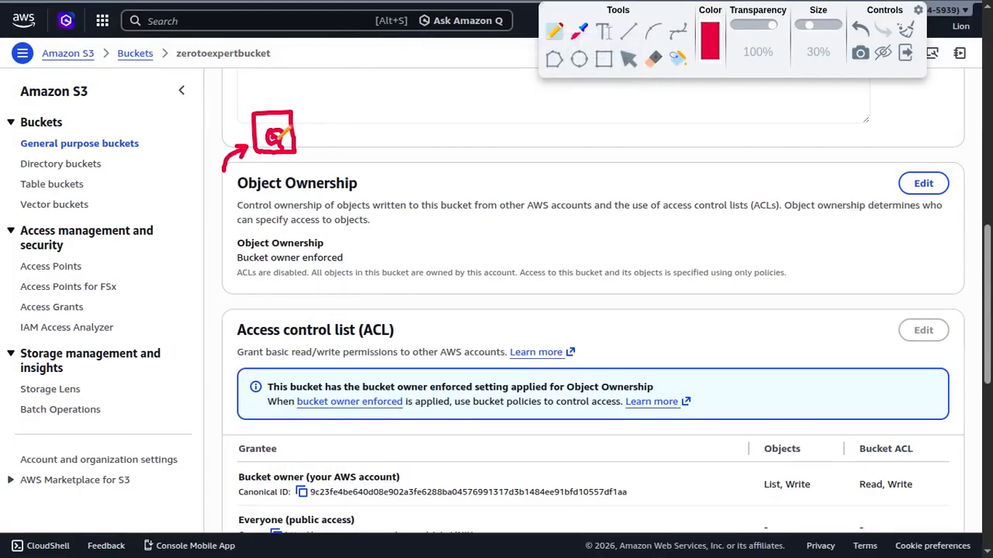
{"action": "mouse_move", "coordinate": [311, 149]}
{"action": "left_mouse_down"}
{"action": "mouse_move", "coordinate": [332, 129]}
{"action": "mouse_move", "coordinate": [334, 140]}
{"action": "mouse_move", "coordinate": [377, 135]}
{"action": "mouse_move", "coordinate": [369, 142]}
{"action": "mouse_move", "coordinate": [359, 107]}
{"action": "mouse_move", "coordinate": [545, 104]}
{"action": "mouse_move", "coordinate": [543, 181]}
{"action": "left_mouse_up"}
{"action": "left_click_drag", "start_coordinate": [546, 104], "coordinate": [545, 180]}
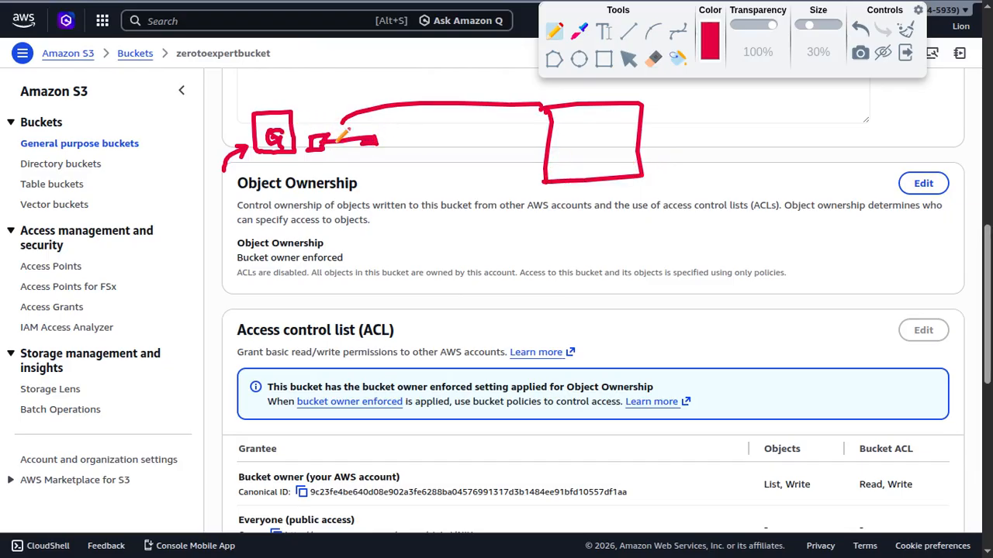
{"action": "mouse_move", "coordinate": [575, 153]}
{"action": "left_mouse_down"}
{"action": "mouse_move", "coordinate": [624, 135]}
{"action": "mouse_move", "coordinate": [577, 151]}
{"action": "mouse_move", "coordinate": [623, 172]}
{"action": "mouse_move", "coordinate": [609, 161]}
{"action": "mouse_move", "coordinate": [710, 173]}
{"action": "mouse_move", "coordinate": [739, 186]}
{"action": "left_mouse_up"}
{"action": "left_click", "coordinate": [588, 144]}
{"action": "left_click", "coordinate": [604, 143]}
{"action": "left_click", "coordinate": [619, 142]}
{"action": "left_click", "coordinate": [616, 166]}
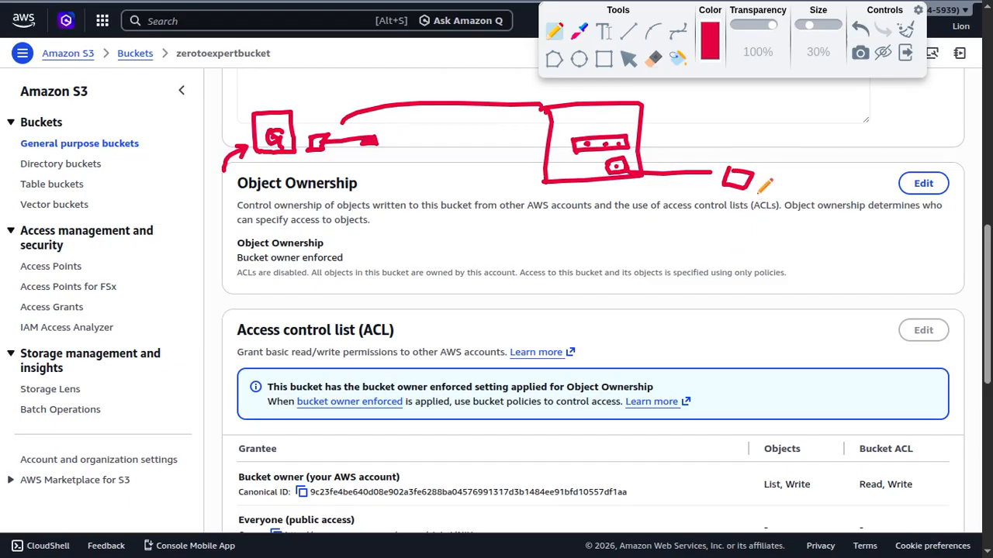
Step: Extend the red sketch with curves linking the boxes, a circled key, and another box with an outgoing arrow
{"action": "mouse_move", "coordinate": [806, 185]}
{"action": "left_mouse_down"}
{"action": "mouse_move", "coordinate": [753, 190]}
{"action": "mouse_move", "coordinate": [705, 221]}
{"action": "mouse_move", "coordinate": [322, 225]}
{"action": "mouse_move", "coordinate": [272, 201]}
{"action": "mouse_move", "coordinate": [300, 184]}
{"action": "left_mouse_up"}
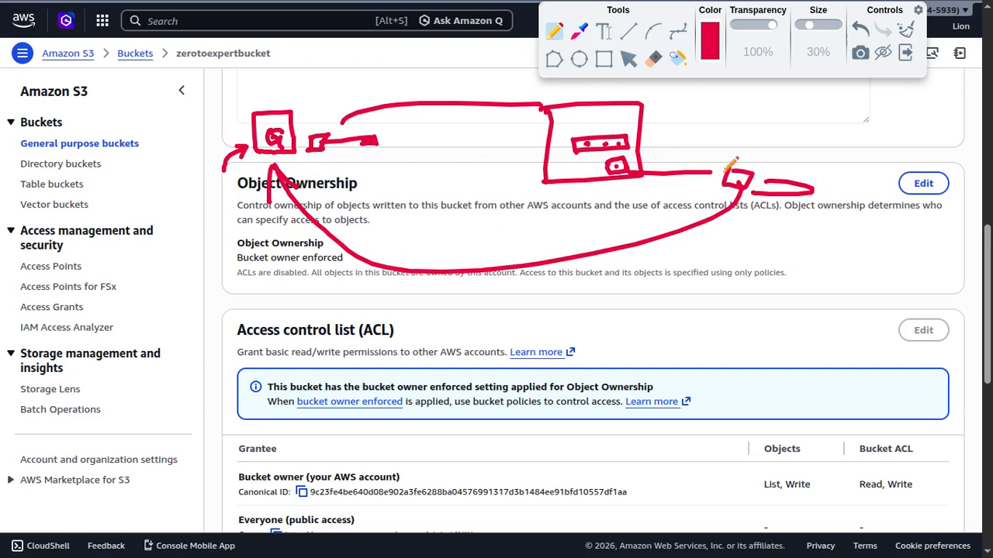
{"action": "mouse_move", "coordinate": [746, 185]}
{"action": "left_mouse_down"}
{"action": "mouse_move", "coordinate": [630, 138]}
{"action": "mouse_move", "coordinate": [576, 152]}
{"action": "mouse_move", "coordinate": [588, 161]}
{"action": "mouse_move", "coordinate": [578, 148]}
{"action": "mouse_move", "coordinate": [311, 143]}
{"action": "mouse_move", "coordinate": [355, 85]}
{"action": "mouse_move", "coordinate": [691, 136]}
{"action": "left_mouse_up"}
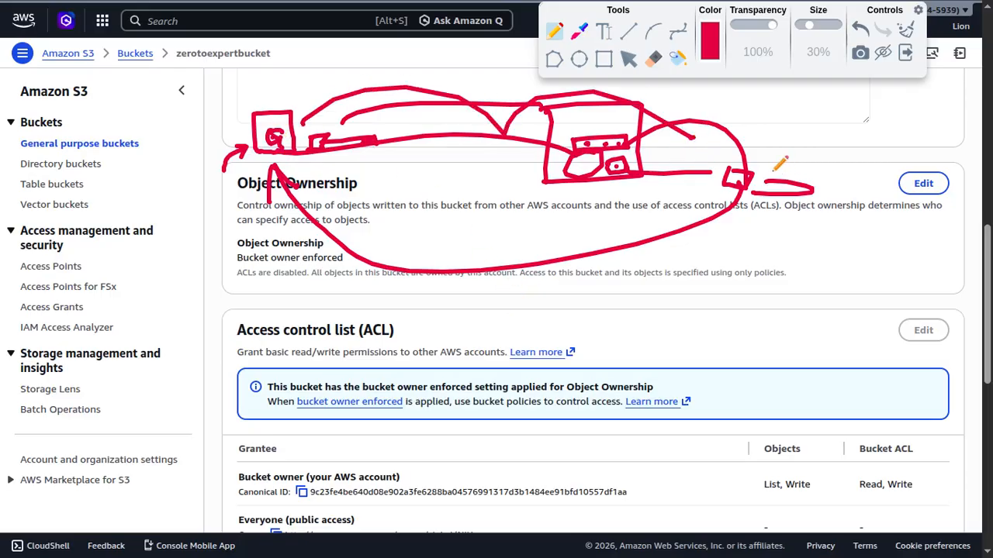
{"action": "mouse_move", "coordinate": [805, 163]}
{"action": "left_mouse_down"}
{"action": "mouse_move", "coordinate": [719, 158]}
{"action": "mouse_move", "coordinate": [807, 167]}
{"action": "mouse_move", "coordinate": [906, 104]}
{"action": "mouse_move", "coordinate": [951, 115]}
{"action": "mouse_move", "coordinate": [900, 108]}
{"action": "left_mouse_up"}
{"action": "mouse_move", "coordinate": [920, 142]}
{"action": "left_mouse_down"}
{"action": "mouse_move", "coordinate": [864, 252]}
{"action": "mouse_move", "coordinate": [881, 268]}
{"action": "left_mouse_up"}
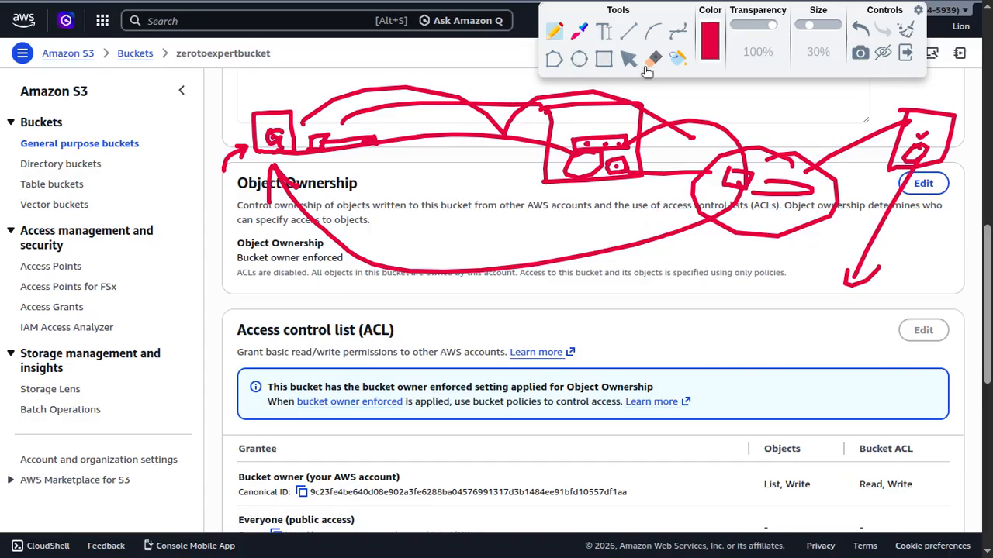
Step: Clear all the red annotations from the page and close the drawing toolbar
{"action": "left_click", "coordinate": [905, 32]}
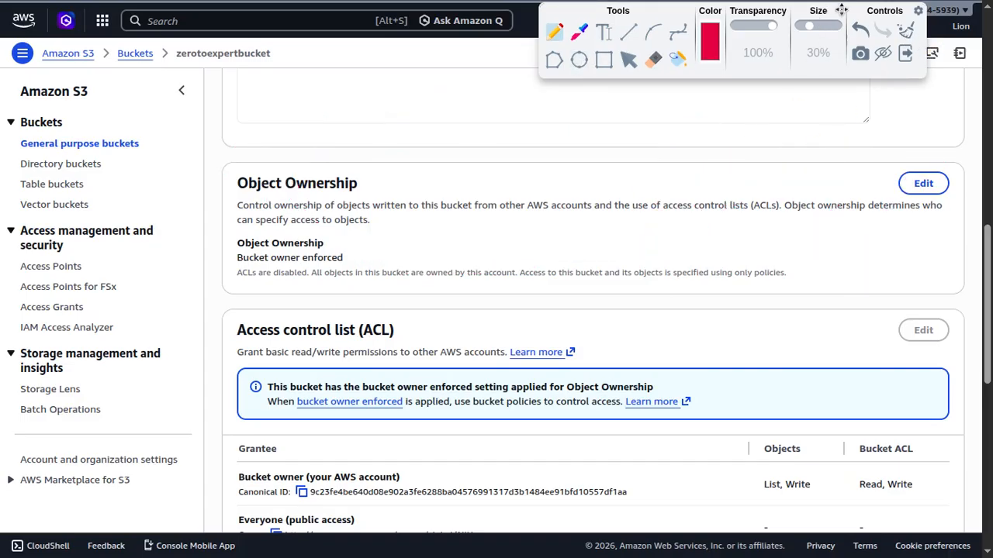
{"action": "left_click", "coordinate": [905, 54]}
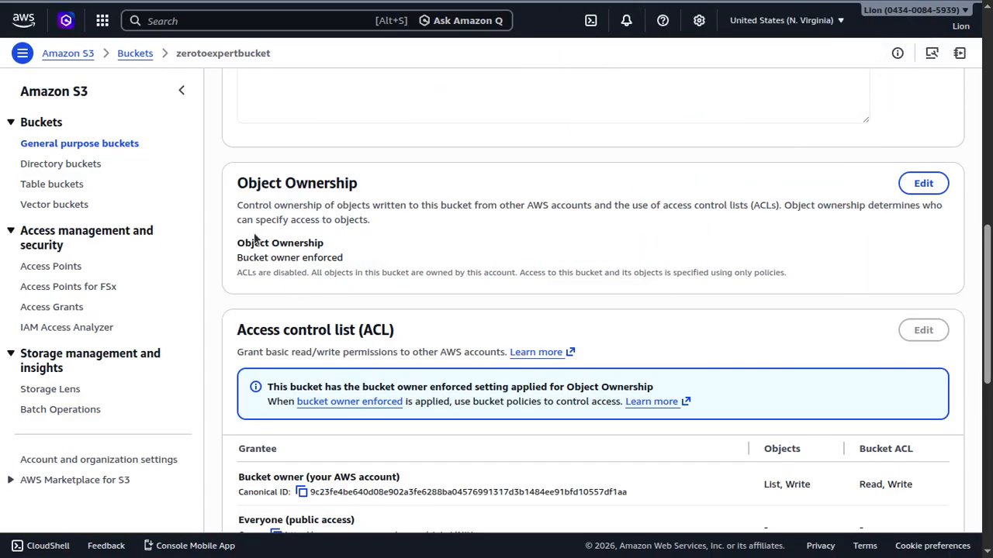
Step: Open the bucket's Object Ownership settings for editing and choose ACLs enabled
{"action": "left_click_drag", "start_coordinate": [238, 333], "coordinate": [403, 332]}
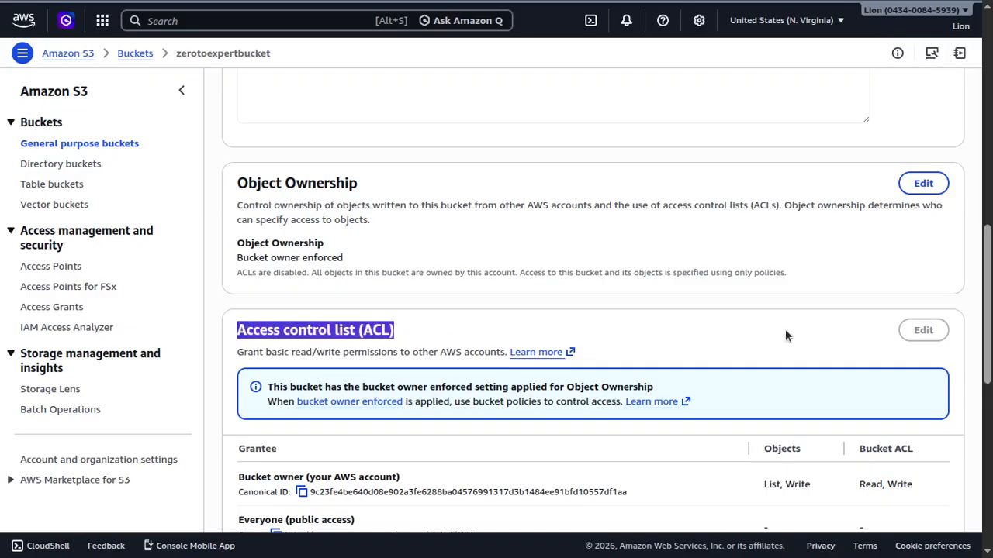
{"action": "left_click", "coordinate": [242, 520]}
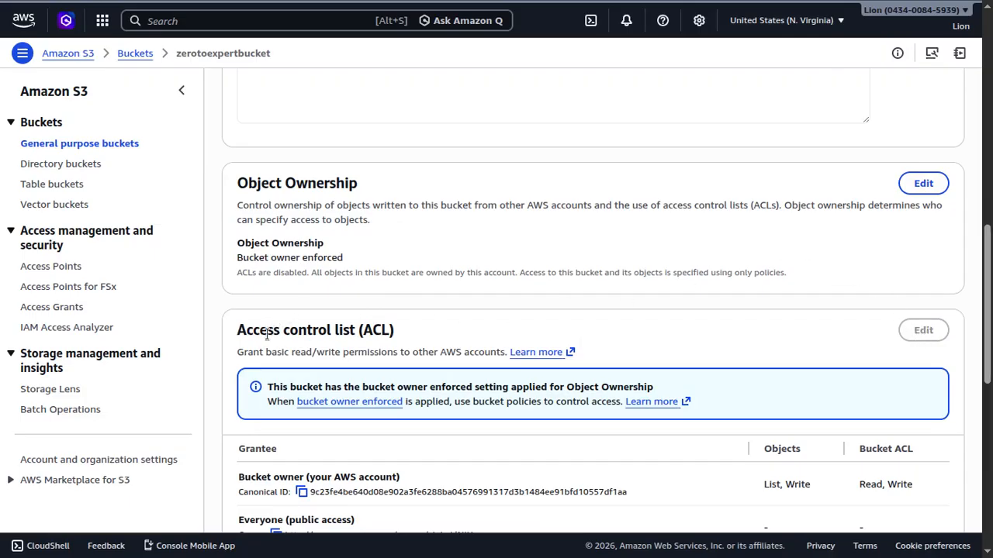
{"action": "left_click_drag", "start_coordinate": [267, 333], "coordinate": [375, 327]}
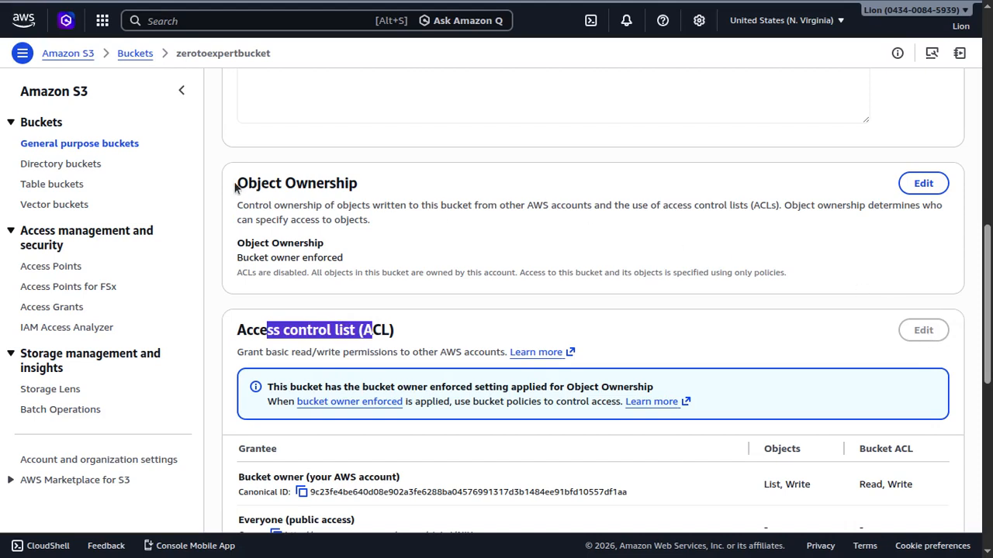
{"action": "left_click_drag", "start_coordinate": [235, 187], "coordinate": [359, 184]}
{"action": "left_click", "coordinate": [242, 268]}
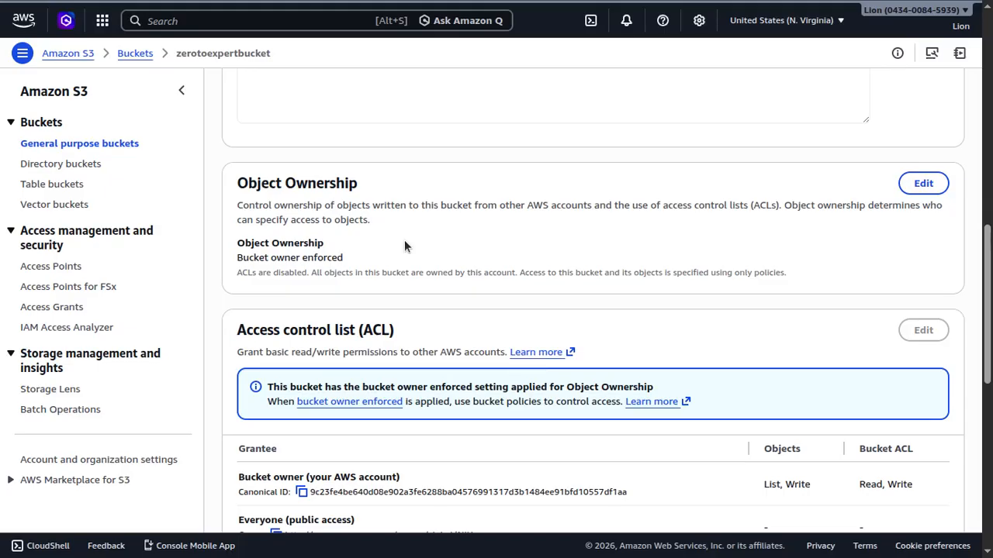
{"action": "left_click", "coordinate": [922, 184]}
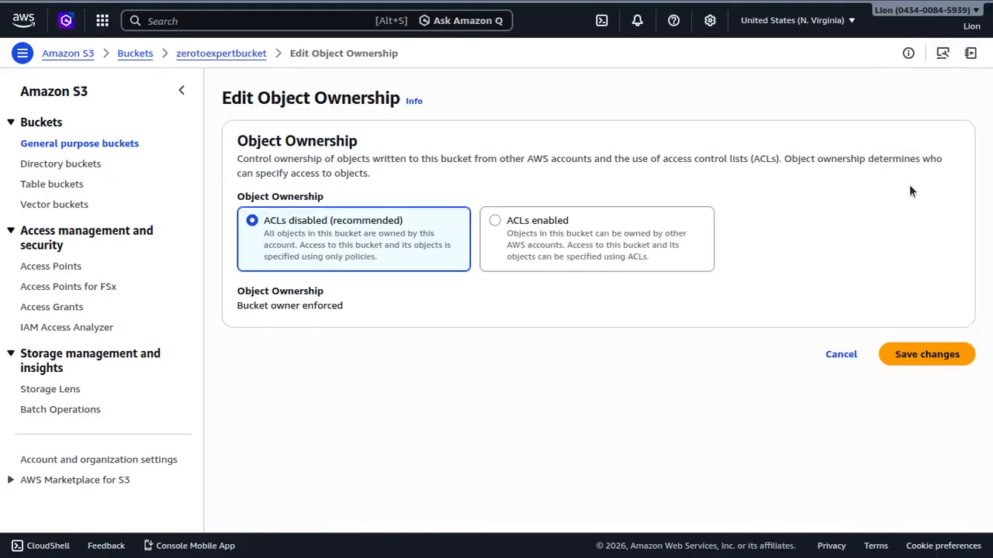
{"action": "left_click", "coordinate": [518, 221]}
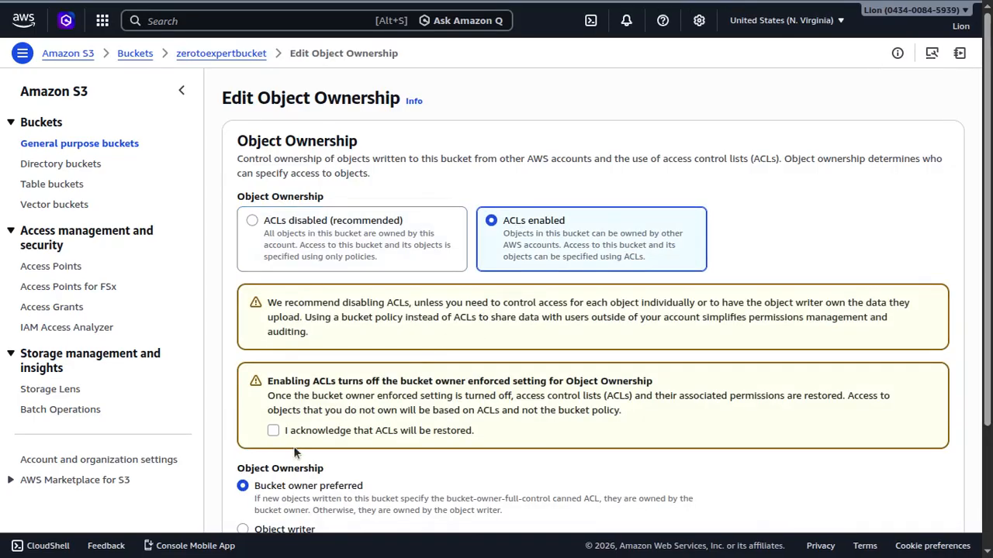
Step: Acknowledge that ACLs will be restored and save the Object Ownership changes
{"action": "left_click", "coordinate": [275, 430]}
{"action": "left_click_drag", "start_coordinate": [988, 215], "coordinate": [987, 335]}
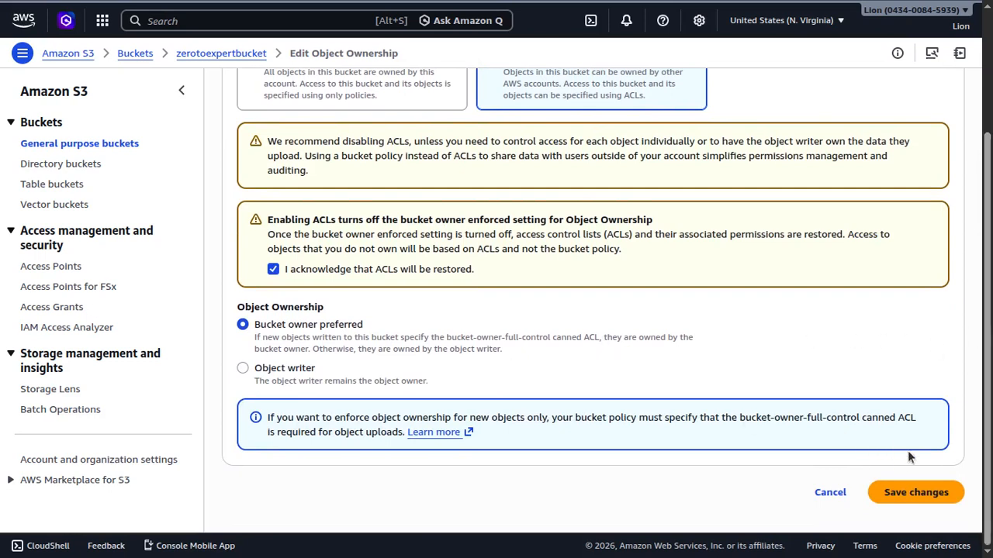
{"action": "left_click", "coordinate": [906, 497]}
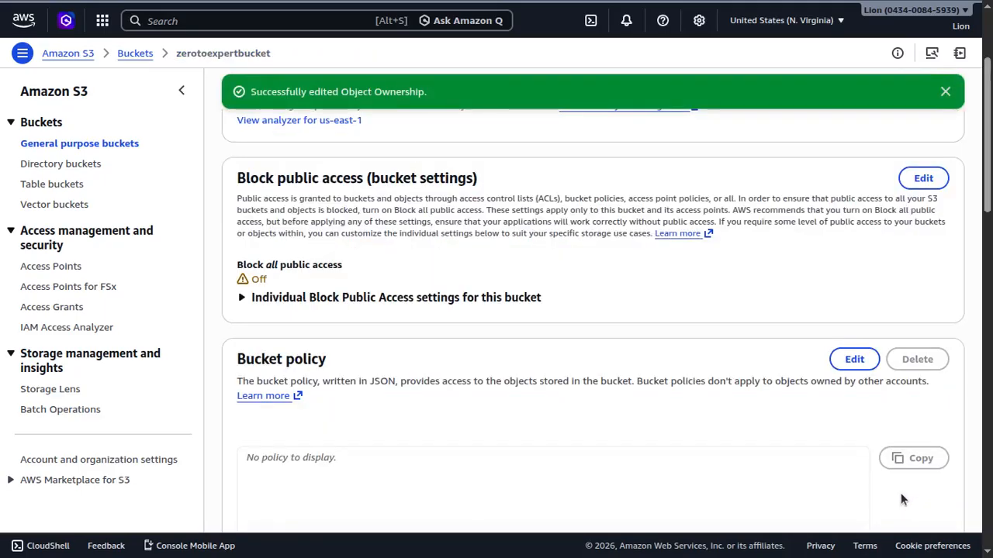
Step: Dismiss the Object Ownership notification and bring up the bucket's Access control list section
{"action": "scroll", "coordinate": [935, 99], "scroll_direction": "up", "scroll_amount": 3}
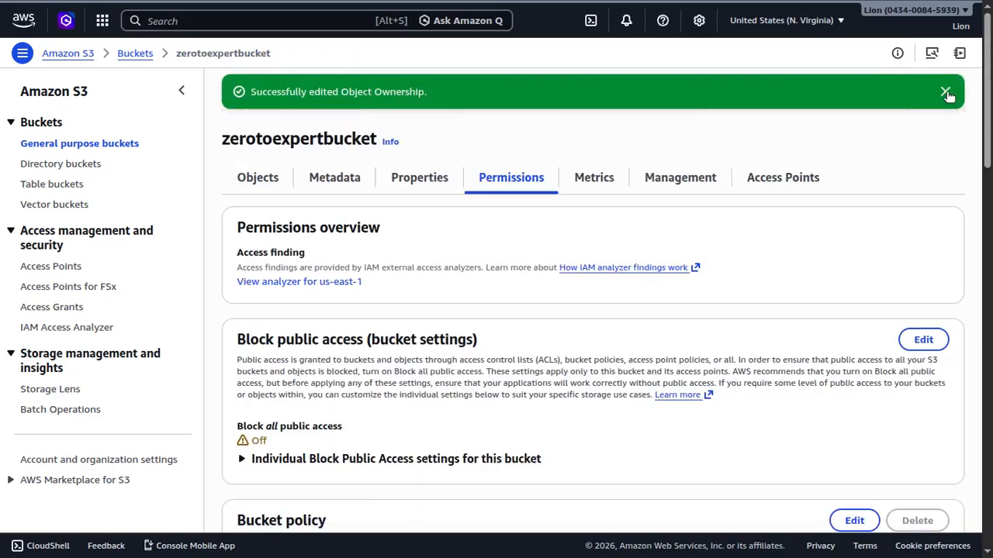
{"action": "left_click", "coordinate": [947, 91]}
{"action": "left_click_drag", "start_coordinate": [988, 161], "coordinate": [967, 399]}
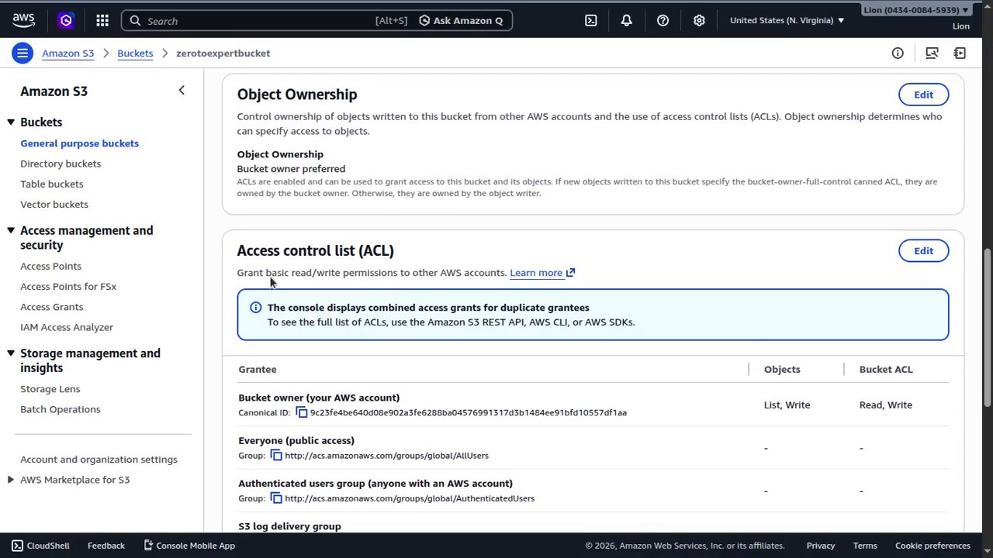
Step: Open the bucket's access control list for editing and grant Everyone (public access) the List permission on objects
{"action": "left_click_drag", "start_coordinate": [237, 251], "coordinate": [357, 245]}
{"action": "left_click", "coordinate": [330, 242]}
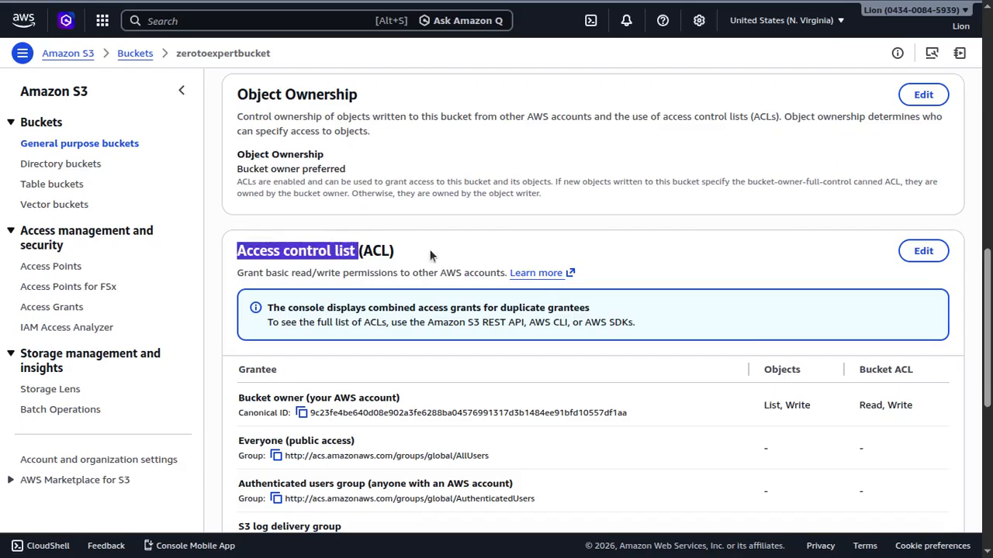
{"action": "left_click", "coordinate": [923, 251]}
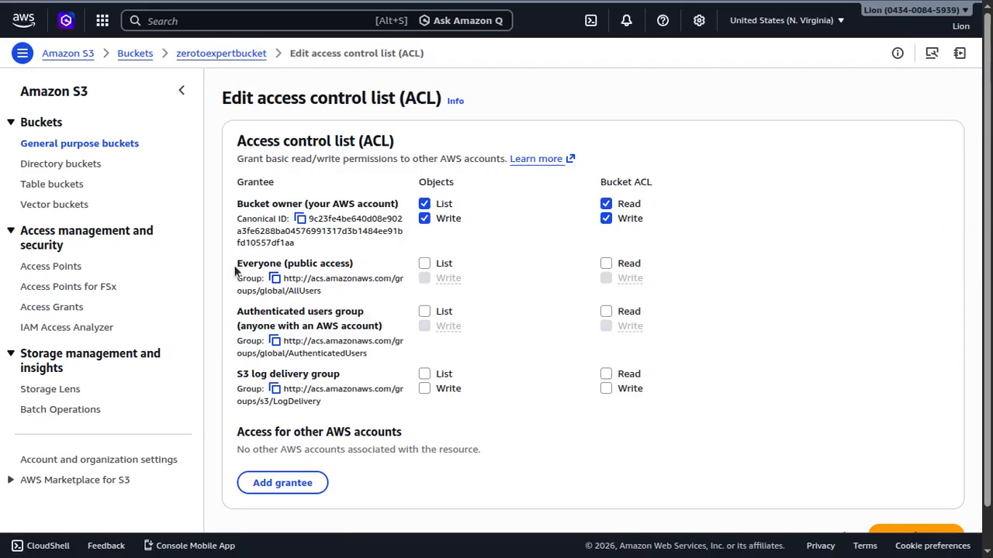
{"action": "left_click_drag", "start_coordinate": [237, 264], "coordinate": [282, 264]}
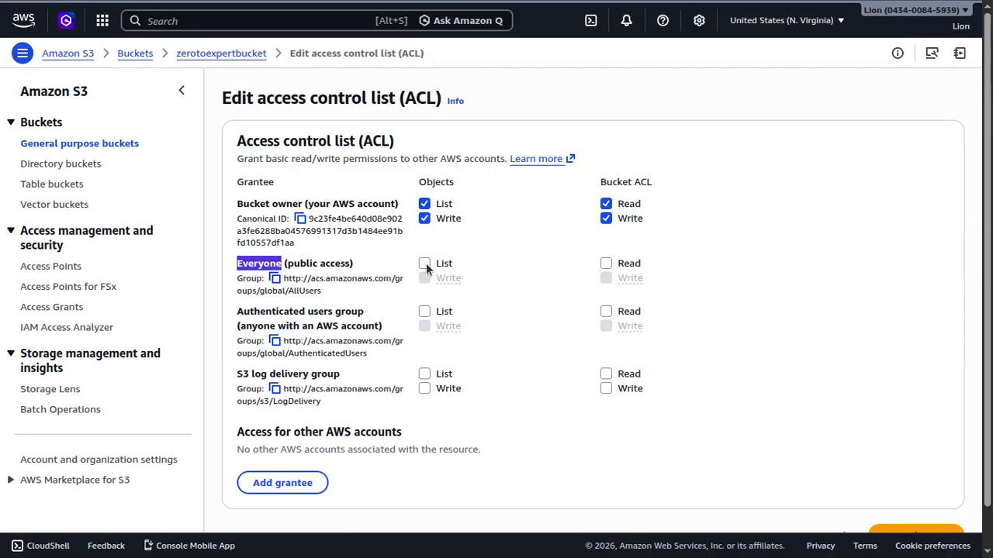
{"action": "left_click", "coordinate": [424, 265]}
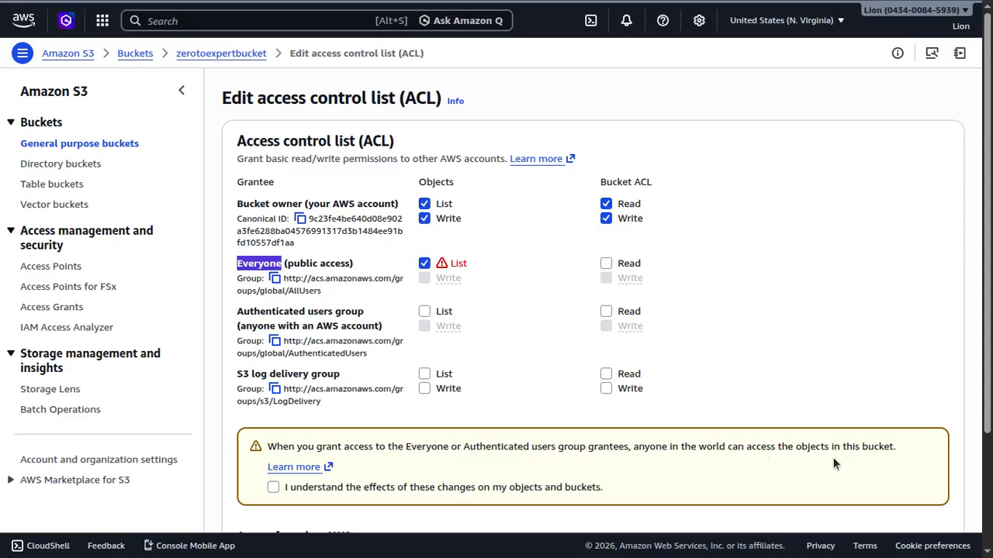
Step: Acknowledge the effects of granting public access, save the access control list changes and dismiss the notification
{"action": "left_click", "coordinate": [273, 488]}
{"action": "left_click_drag", "start_coordinate": [985, 277], "coordinate": [985, 428]}
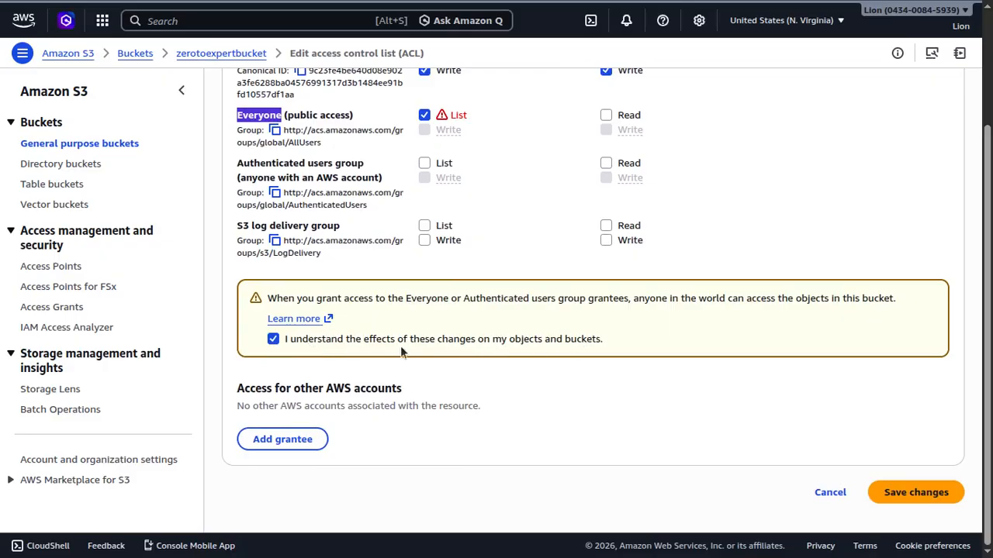
{"action": "left_click", "coordinate": [931, 497]}
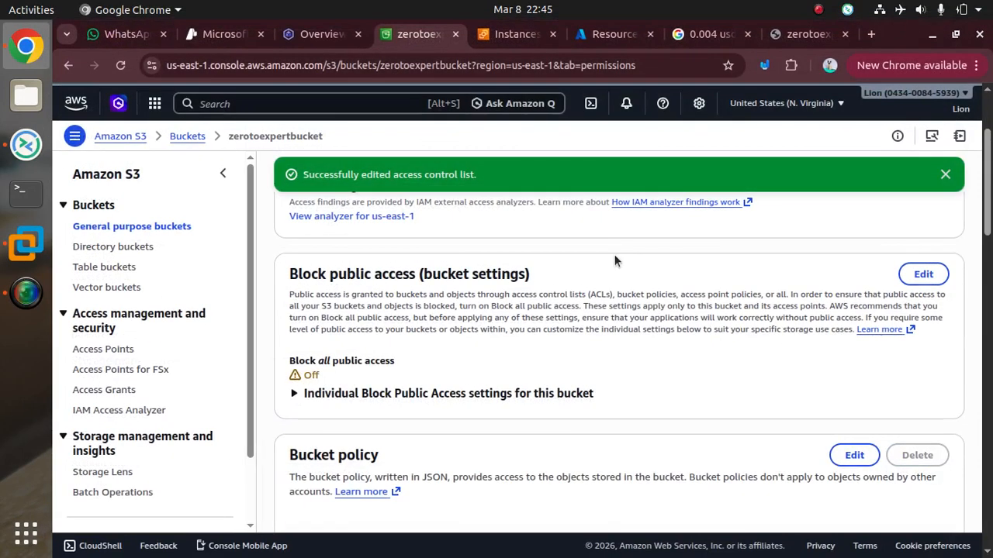
{"action": "left_click", "coordinate": [945, 175]}
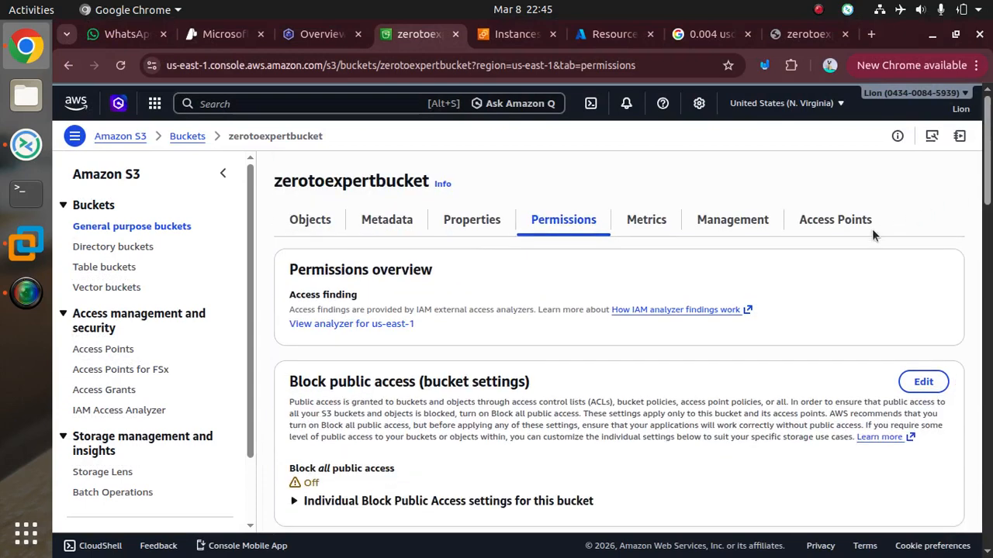
Step: Review the bucket's object list, Block public access setting and access control list grants
{"action": "left_click", "coordinate": [311, 221]}
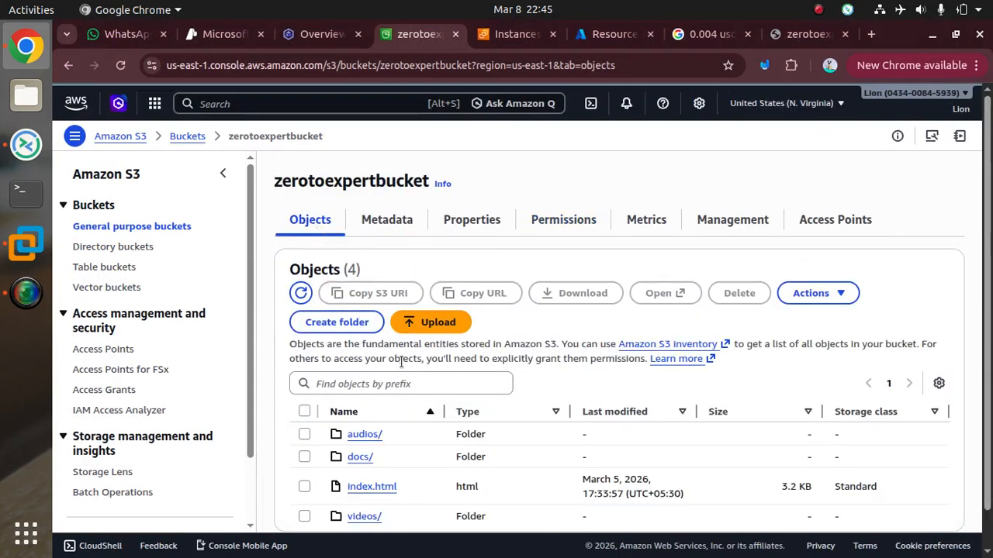
{"action": "left_click", "coordinate": [549, 224]}
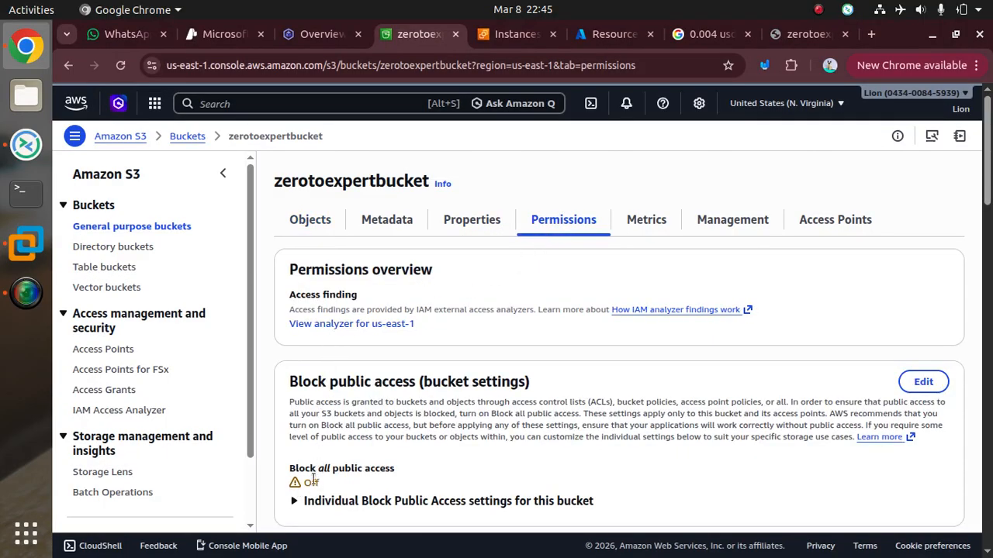
{"action": "left_click_drag", "start_coordinate": [987, 164], "coordinate": [962, 396]}
{"action": "scroll", "coordinate": [962, 400], "scroll_direction": "down", "scroll_amount": 1}
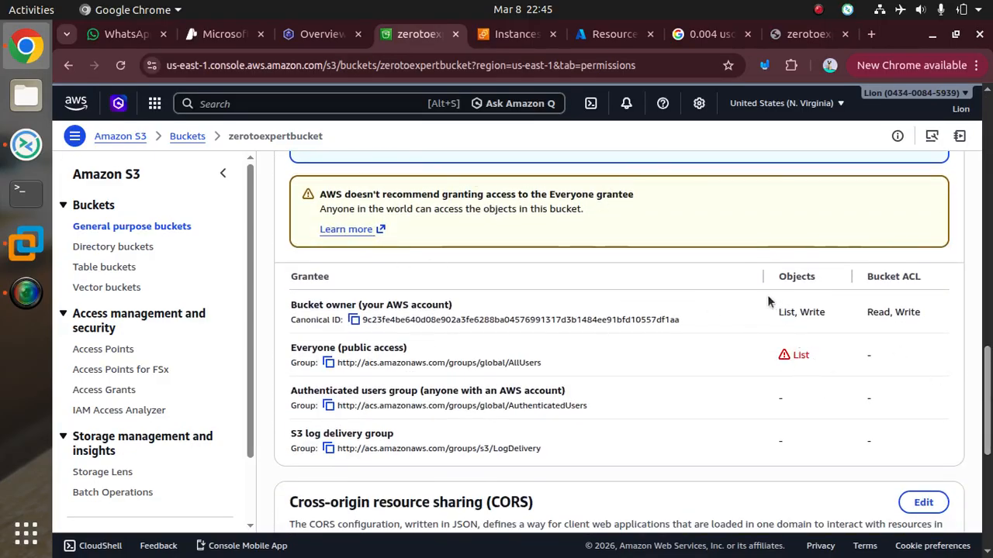
Step: Reload the index.html object URL to test public access, and return to the bucket's permissions
{"action": "left_click", "coordinate": [806, 36]}
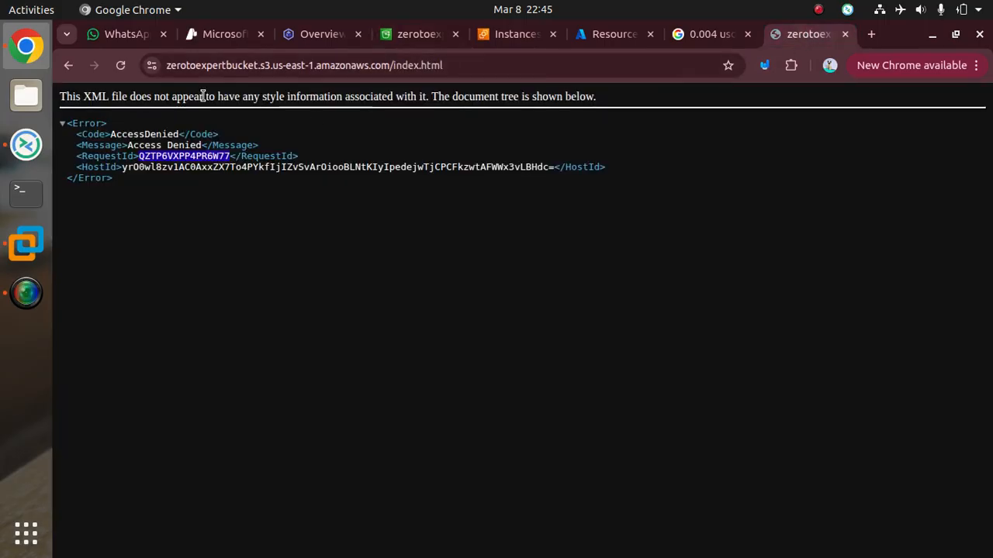
{"action": "left_click", "coordinate": [120, 67]}
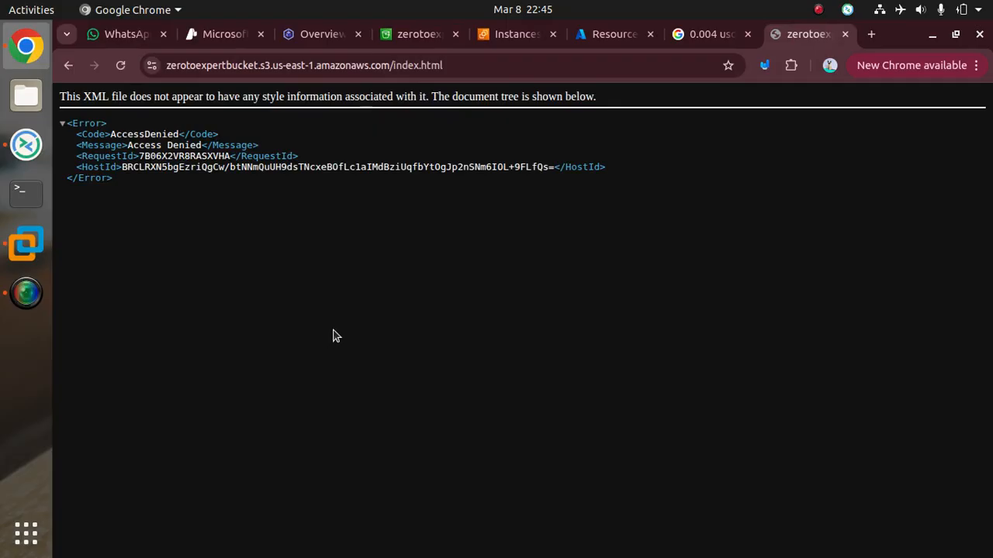
{"action": "left_click", "coordinate": [412, 38]}
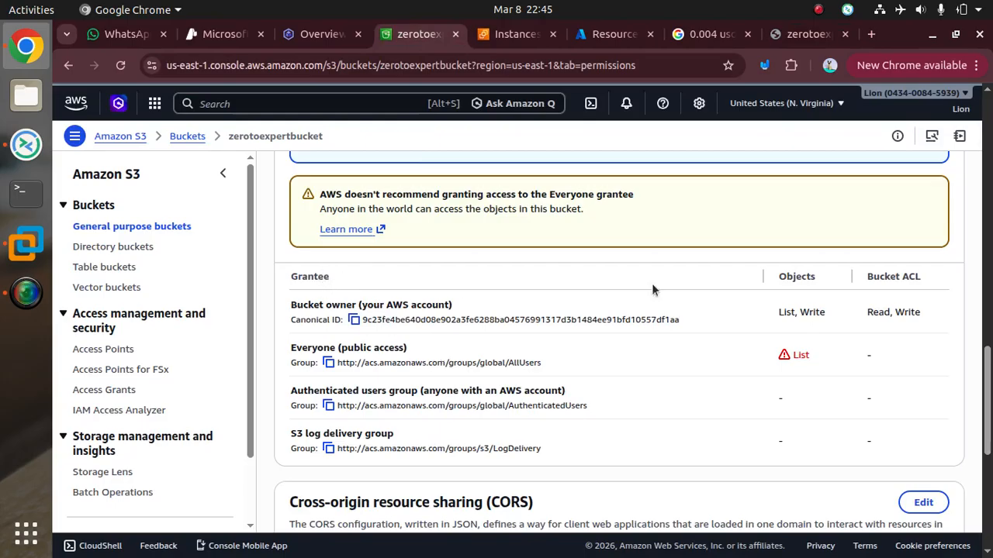
Step: Select index.html among zerotoexpertbucket's objects and start the Make public using ACL action
{"action": "scroll", "coordinate": [986, 193], "scroll_direction": "up", "scroll_amount": 6}
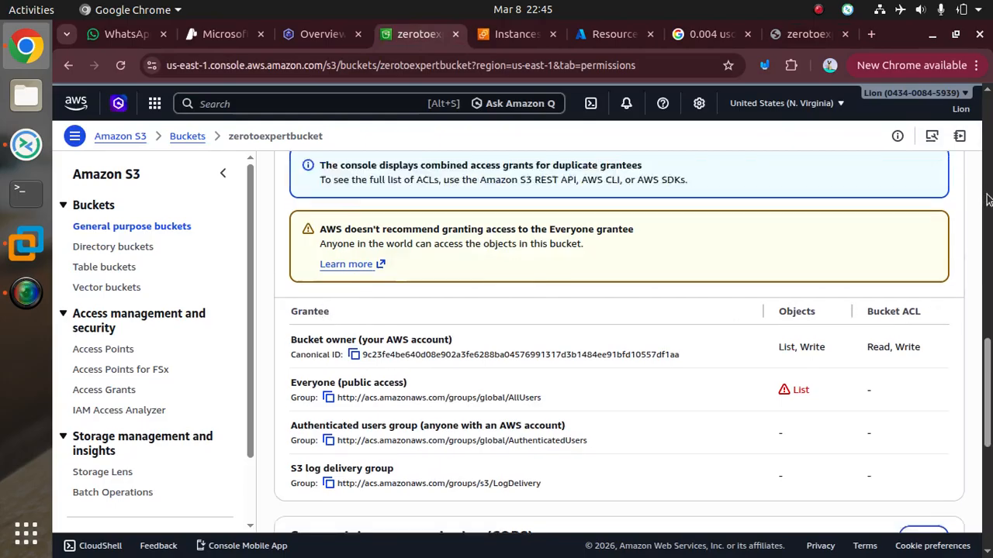
{"action": "left_click_drag", "start_coordinate": [986, 250], "coordinate": [958, 144]}
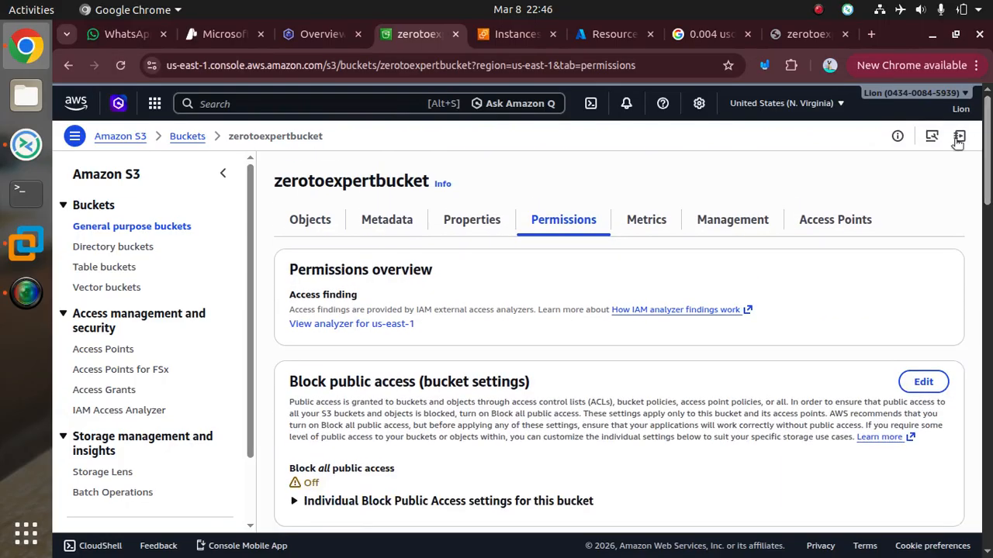
{"action": "left_click", "coordinate": [320, 223]}
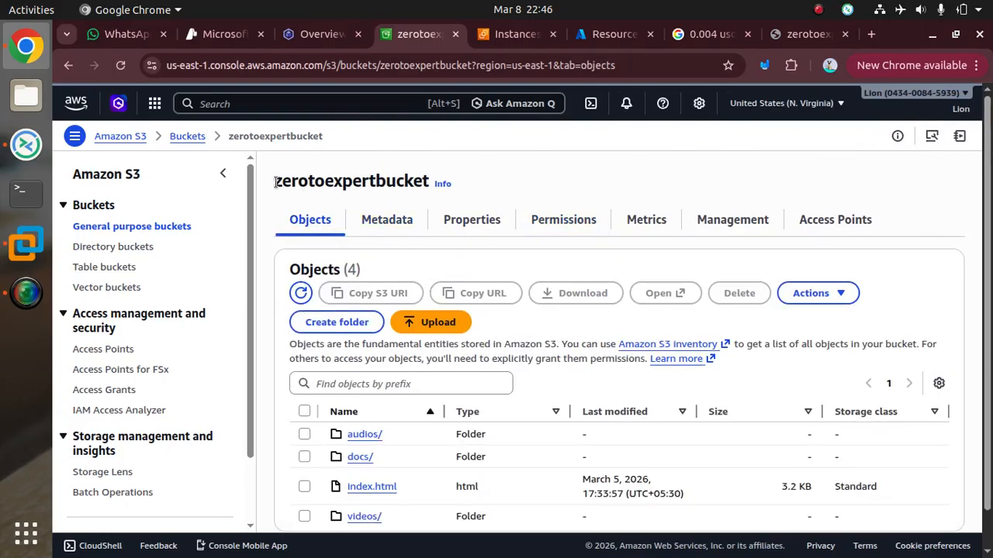
{"action": "left_click_drag", "start_coordinate": [275, 182], "coordinate": [431, 183]}
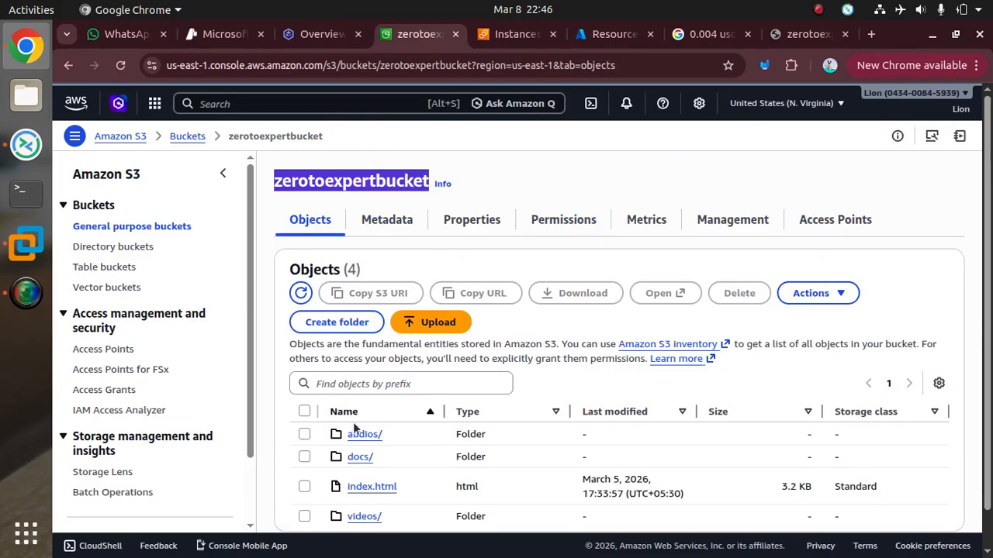
{"action": "left_click", "coordinate": [305, 486]}
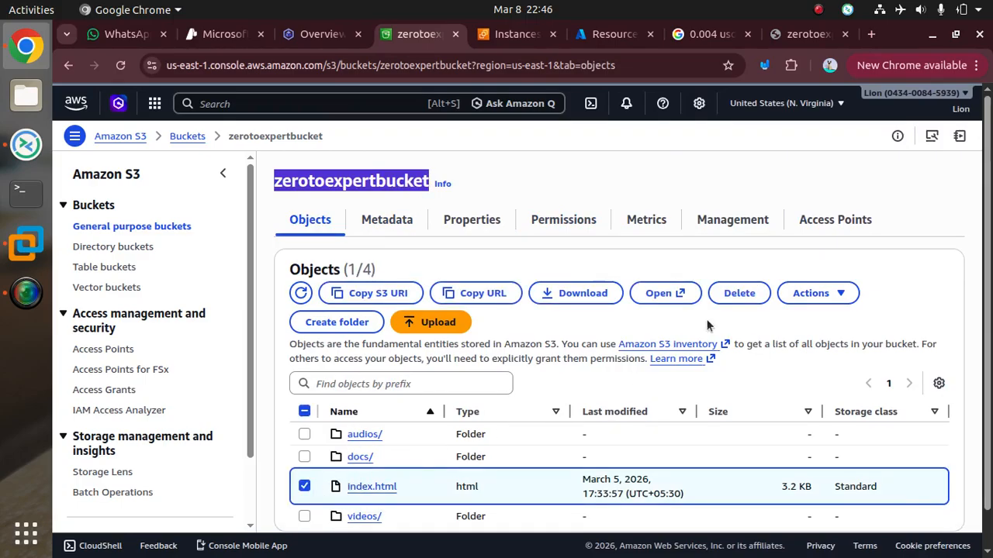
{"action": "left_click", "coordinate": [791, 297]}
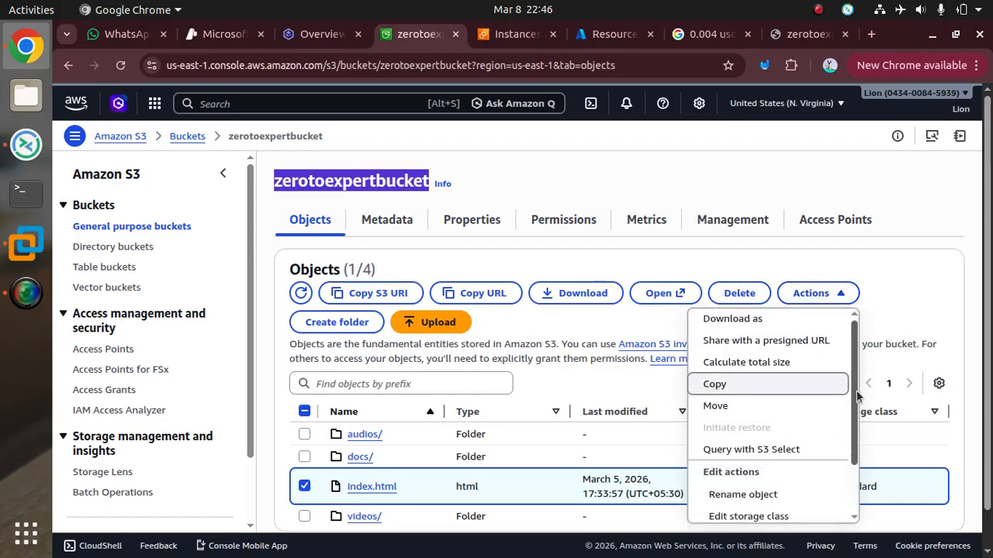
{"action": "scroll", "coordinate": [854, 419], "scroll_direction": "down", "scroll_amount": 1}
{"action": "scroll", "coordinate": [855, 440], "scroll_direction": "down", "scroll_amount": 1}
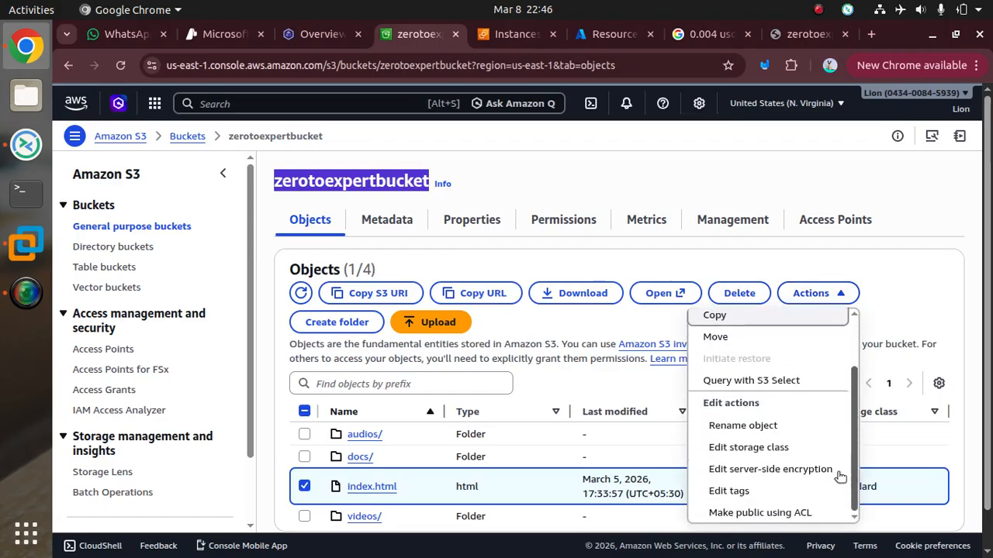
{"action": "left_click", "coordinate": [758, 513]}
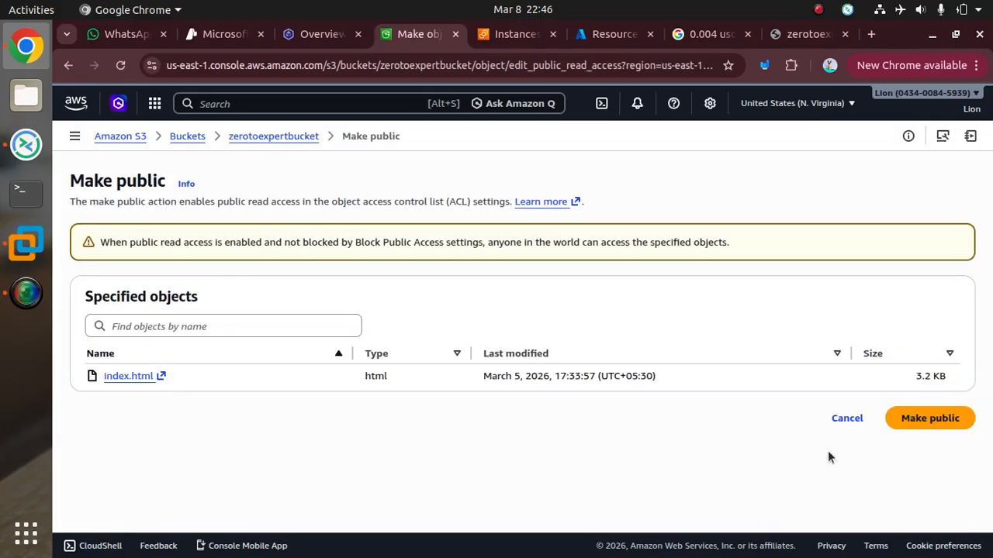
Step: Confirm making index.html public and close the status page to return to the bucket's objects
{"action": "left_click", "coordinate": [920, 421]}
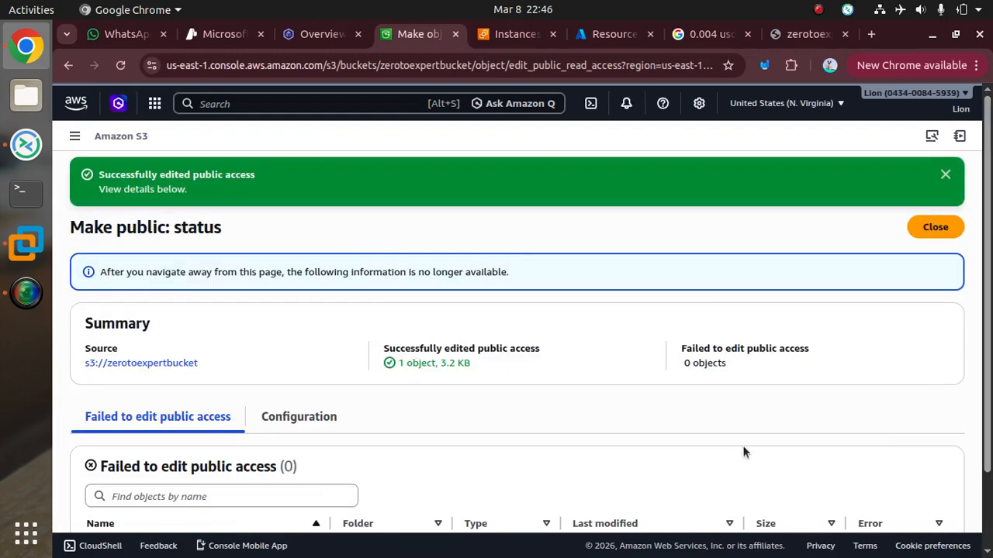
{"action": "left_click", "coordinate": [946, 171]}
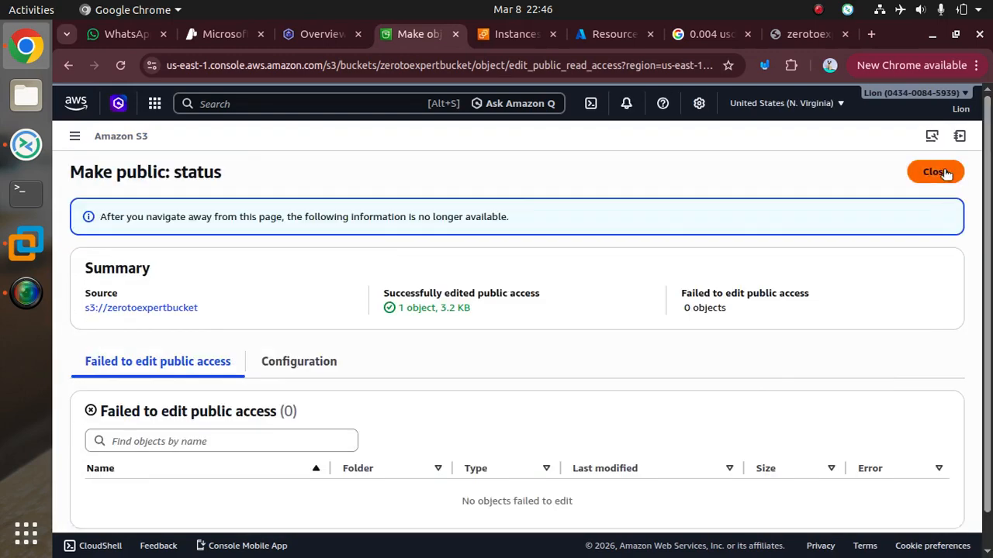
{"action": "left_click", "coordinate": [937, 171]}
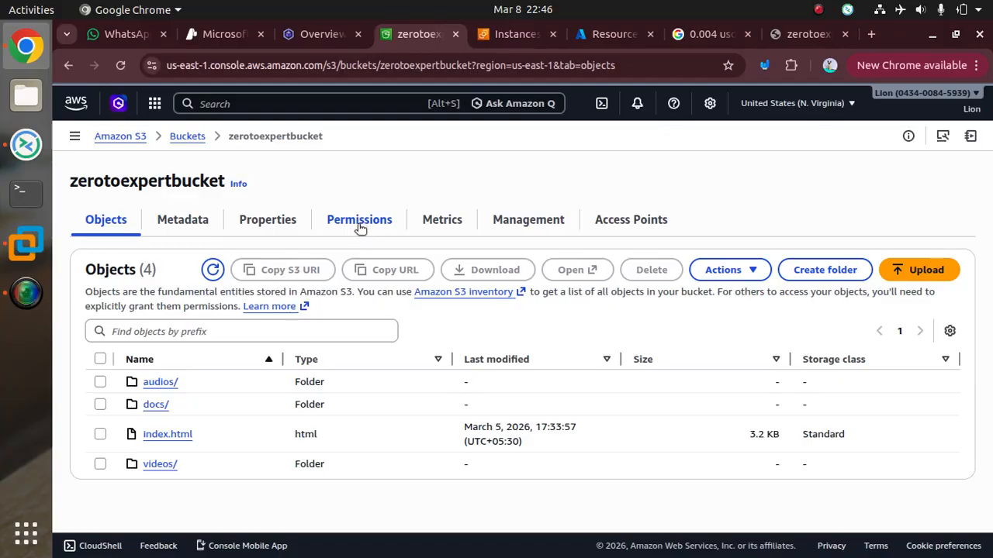
Step: Look up the Make public using ACL action available for index.html, and deselect the file
{"action": "left_click", "coordinate": [100, 434]}
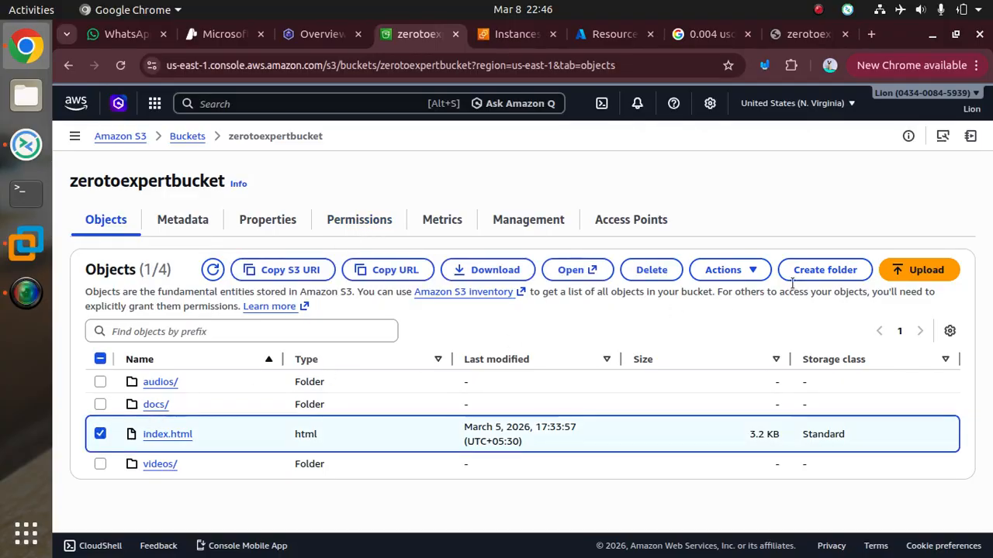
{"action": "left_click", "coordinate": [726, 270]}
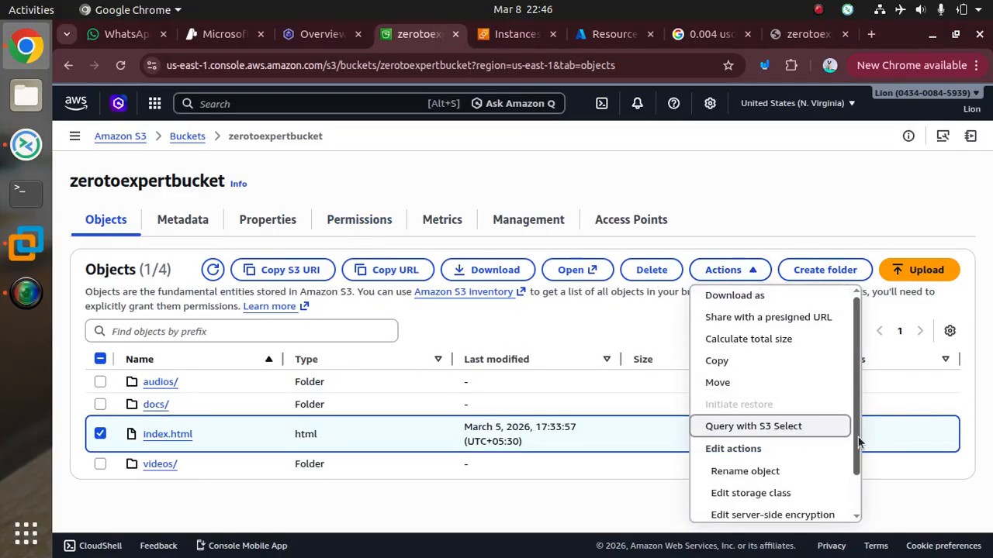
{"action": "scroll", "coordinate": [853, 435], "scroll_direction": "down", "scroll_amount": 1}
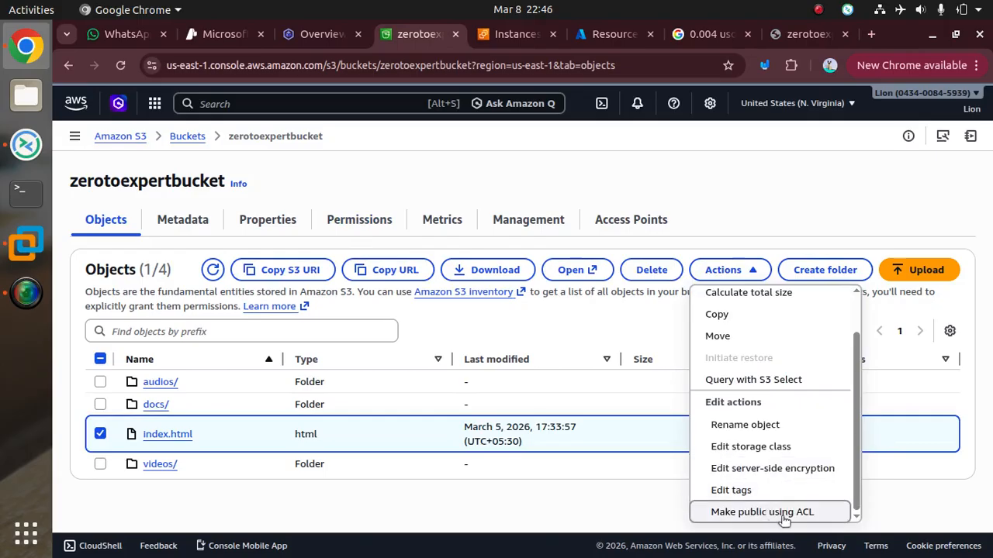
{"action": "left_click", "coordinate": [549, 501]}
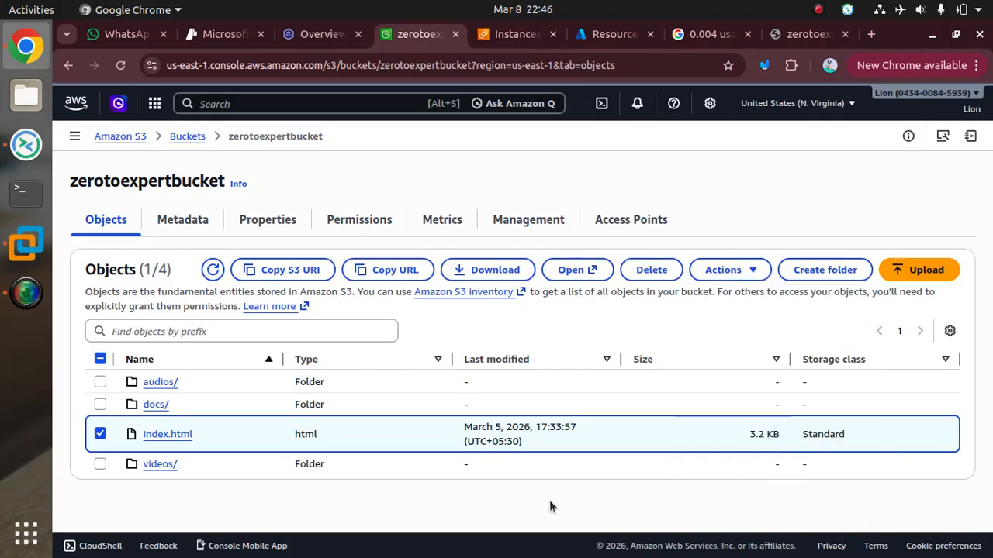
{"action": "left_click", "coordinate": [100, 434]}
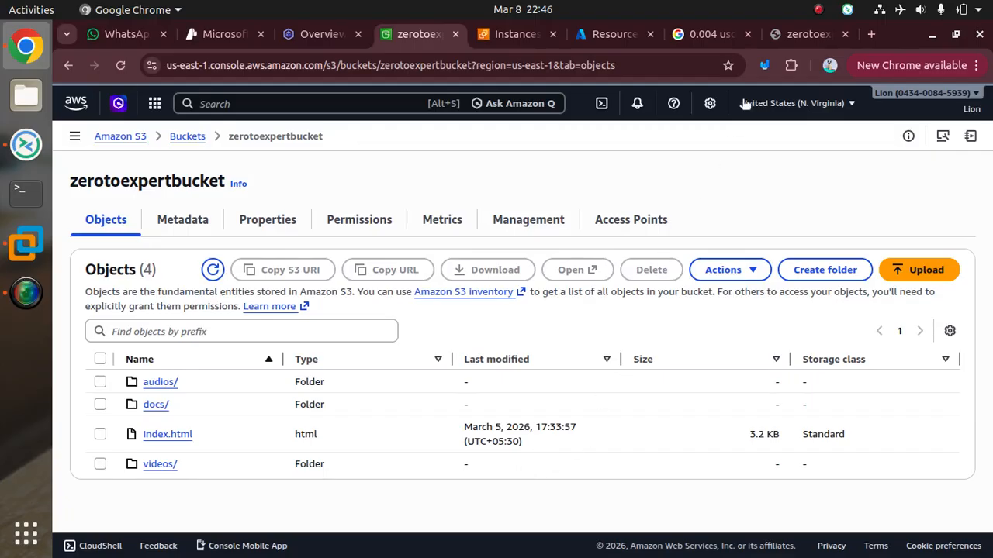
Step: Reload the index.html object URL and test the calculator page by computing 12+23
{"action": "left_click", "coordinate": [811, 35]}
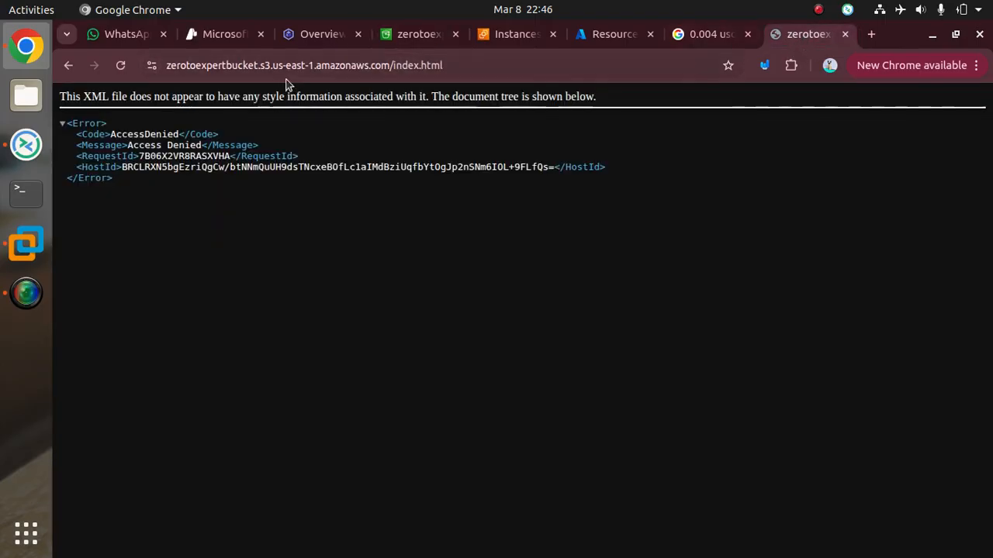
{"action": "left_click", "coordinate": [121, 66]}
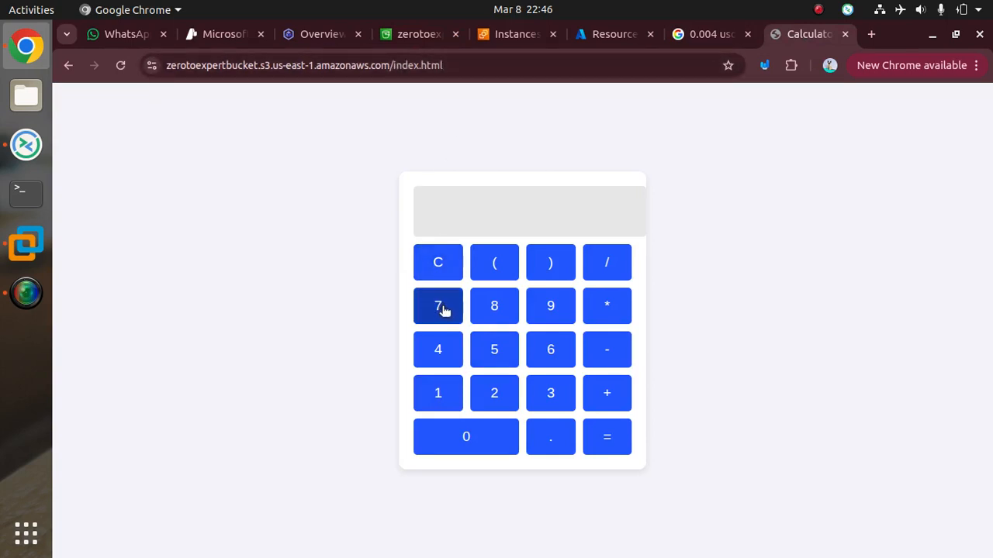
{"action": "left_click", "coordinate": [453, 395]}
{"action": "left_click", "coordinate": [501, 397]}
{"action": "left_click", "coordinate": [605, 393]}
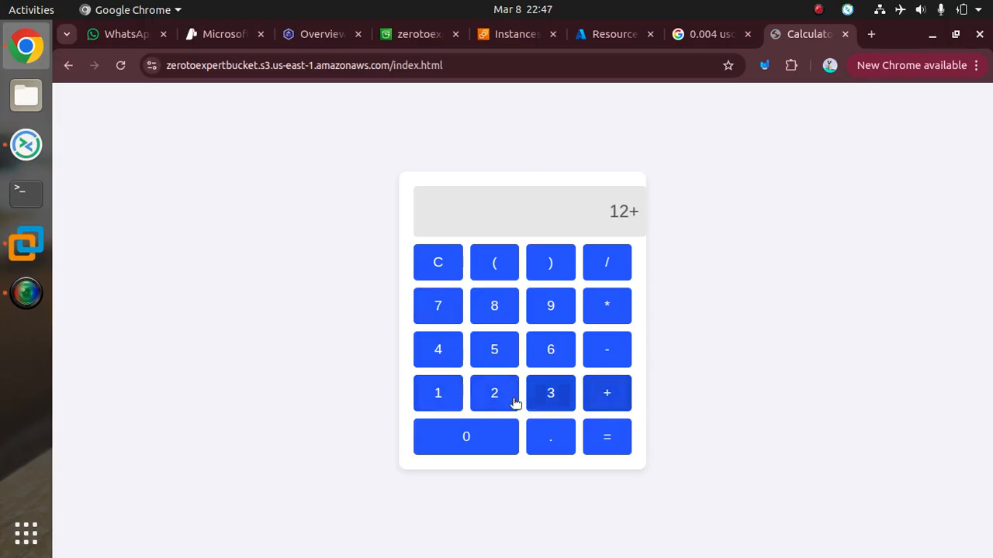
{"action": "left_click", "coordinate": [497, 396]}
{"action": "left_click", "coordinate": [550, 397]}
{"action": "left_click", "coordinate": [605, 437]}
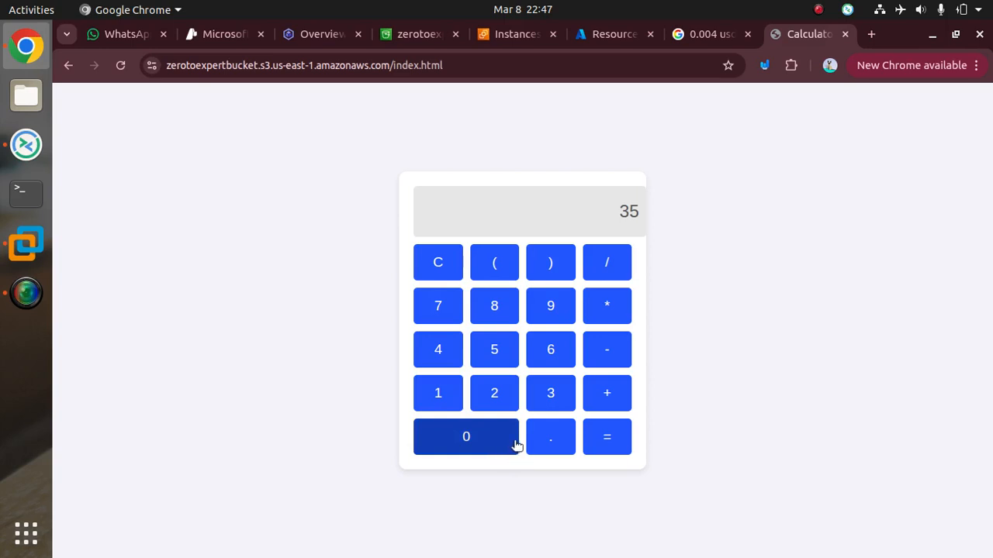
{"action": "key", "text": "ctrl+l"}
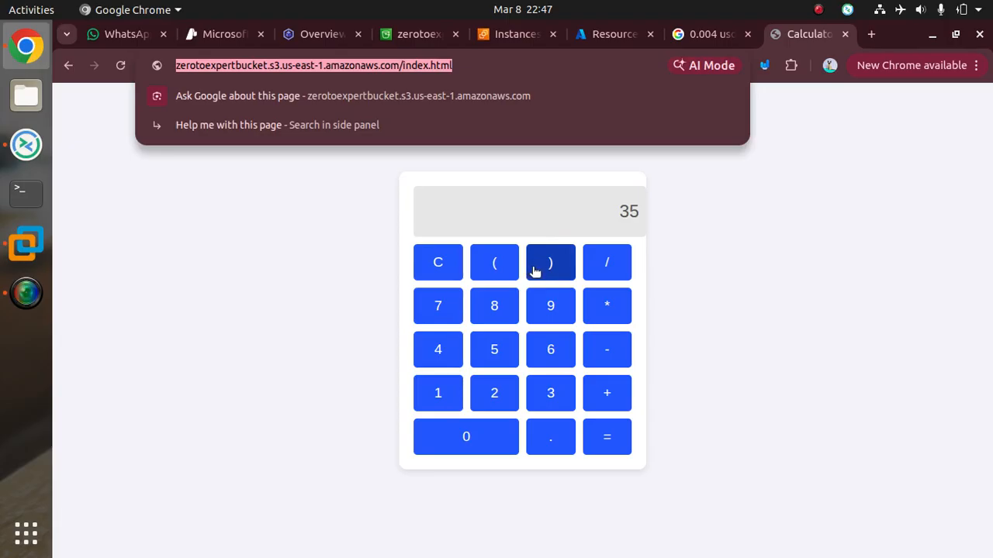
{"action": "left_click", "coordinate": [839, 337]}
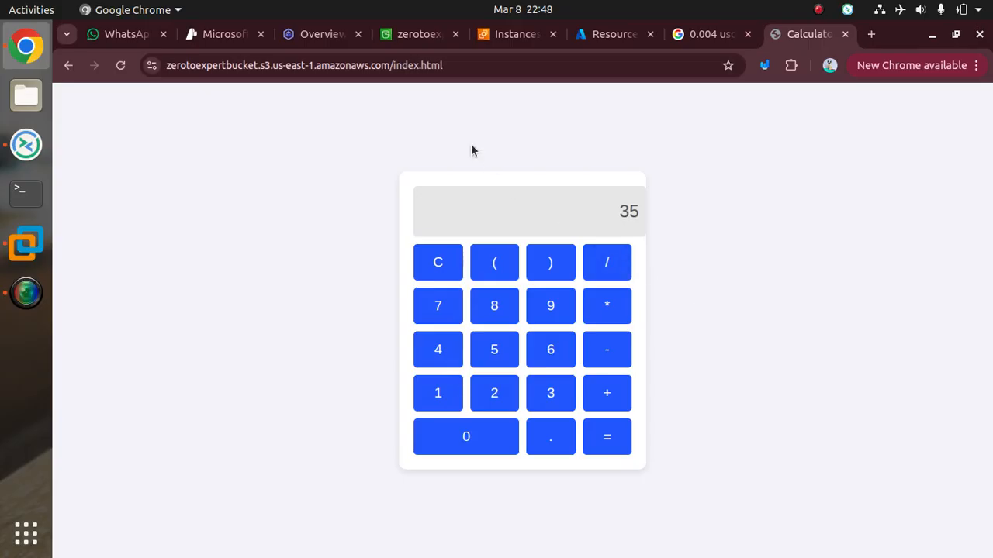
Step: Return to the S3 console, reopen zerotoexpertbucket from the buckets list and review its properties
{"action": "left_click", "coordinate": [407, 36]}
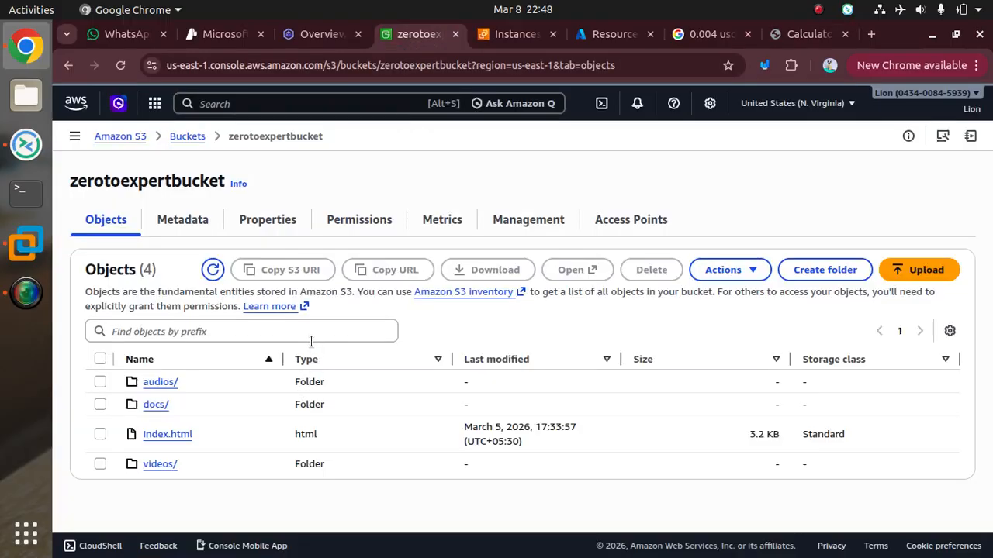
{"action": "left_click", "coordinate": [183, 137]}
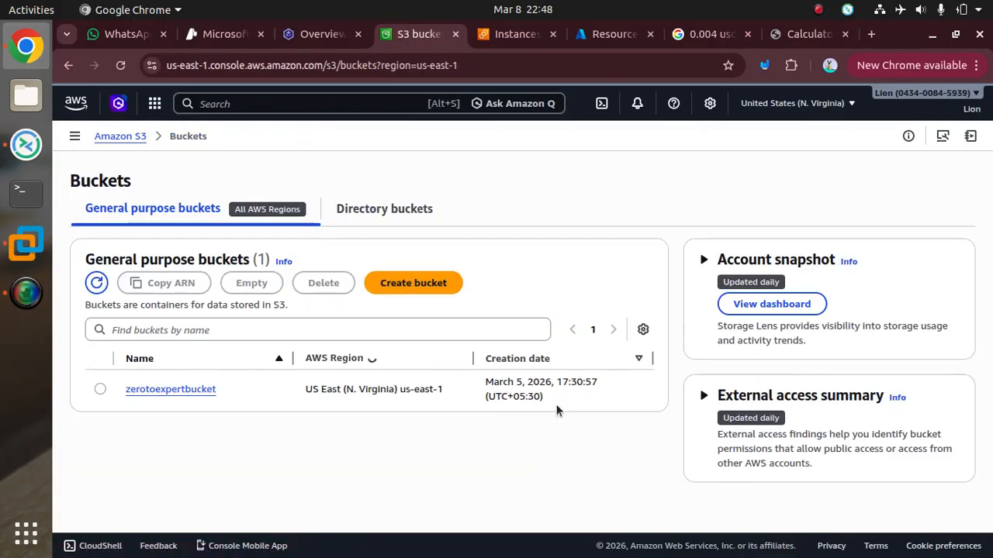
{"action": "left_click", "coordinate": [172, 387]}
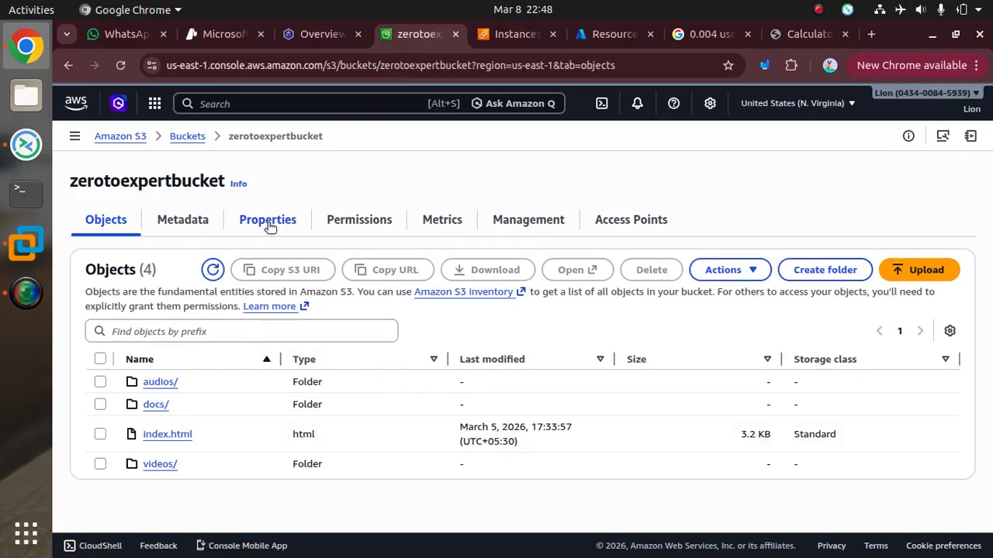
{"action": "left_click", "coordinate": [271, 222]}
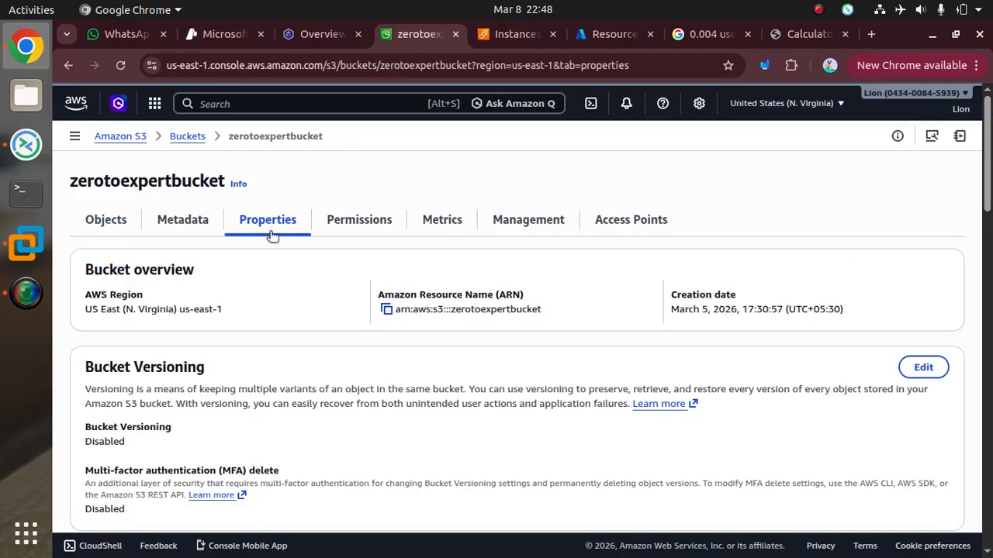
{"action": "mouse_move", "coordinate": [985, 167]}
{"action": "left_mouse_down"}
{"action": "mouse_move", "coordinate": [982, 524]}
{"action": "mouse_move", "coordinate": [985, 154]}
{"action": "left_mouse_up"}
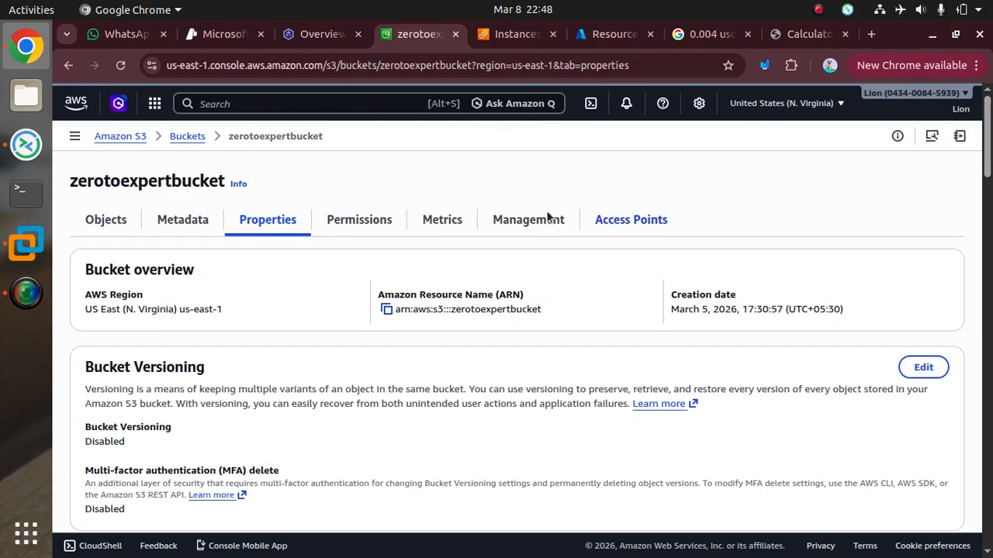
Step: Switch to SMART Notebook and draw three large rectangles on a blank page, two side by side and one below the second
{"action": "left_click", "coordinate": [26, 243]}
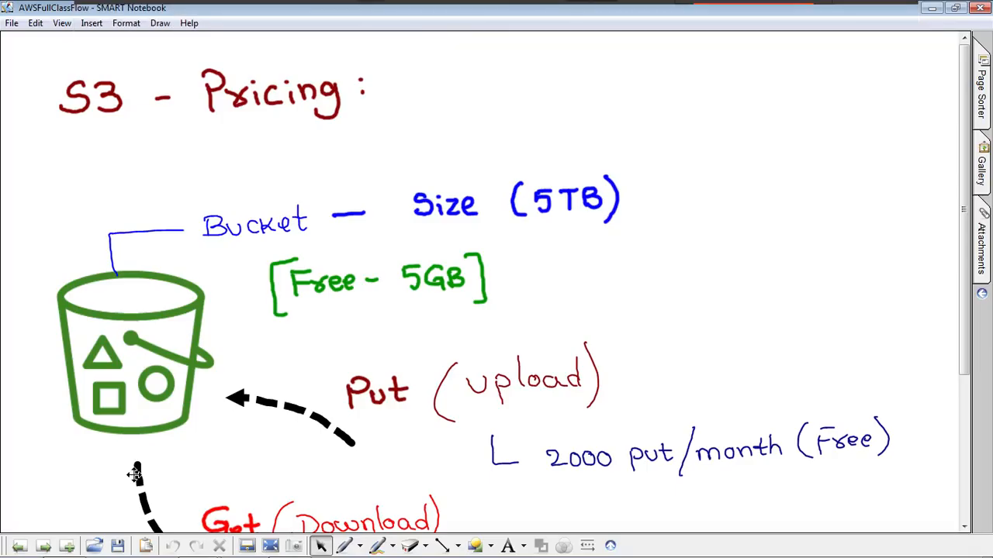
{"action": "left_click", "coordinate": [492, 546]}
{"action": "left_click", "coordinate": [546, 183]}
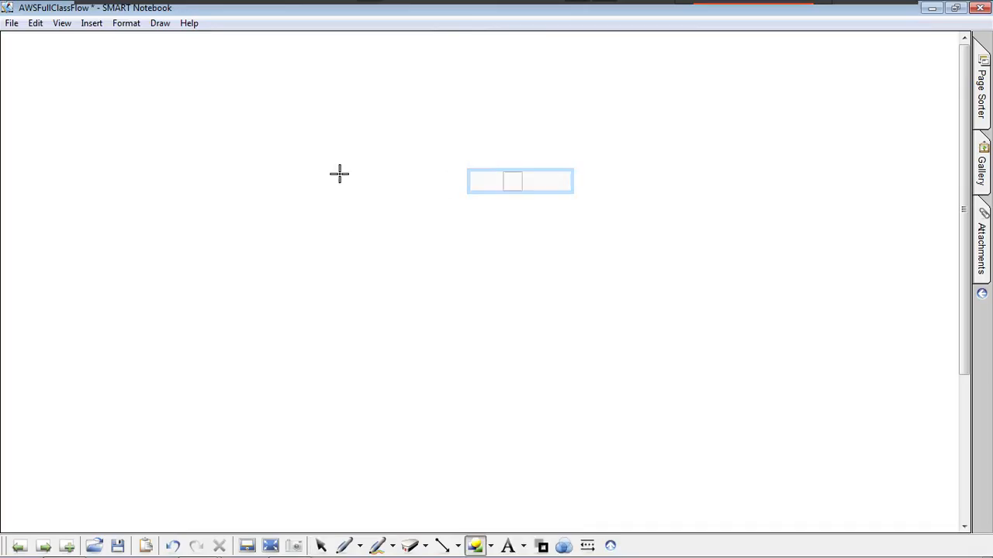
{"action": "left_click_drag", "start_coordinate": [100, 62], "coordinate": [467, 277]}
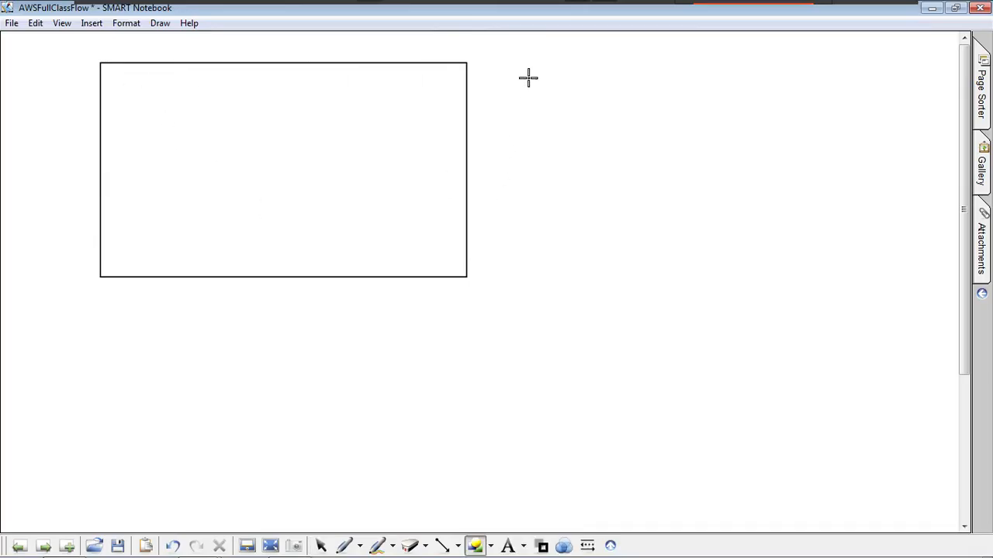
{"action": "left_click_drag", "start_coordinate": [514, 66], "coordinate": [893, 272]}
{"action": "left_click_drag", "start_coordinate": [523, 297], "coordinate": [885, 505]}
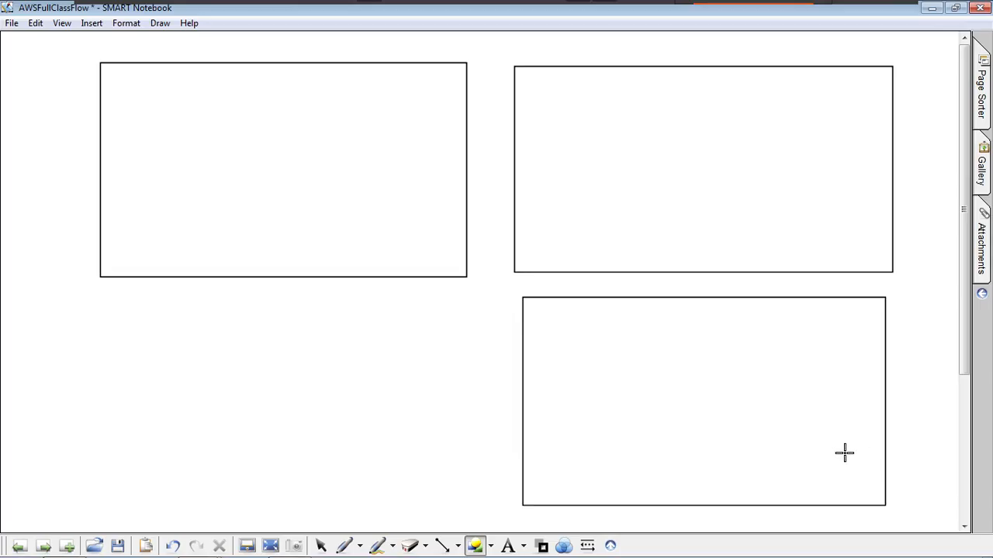